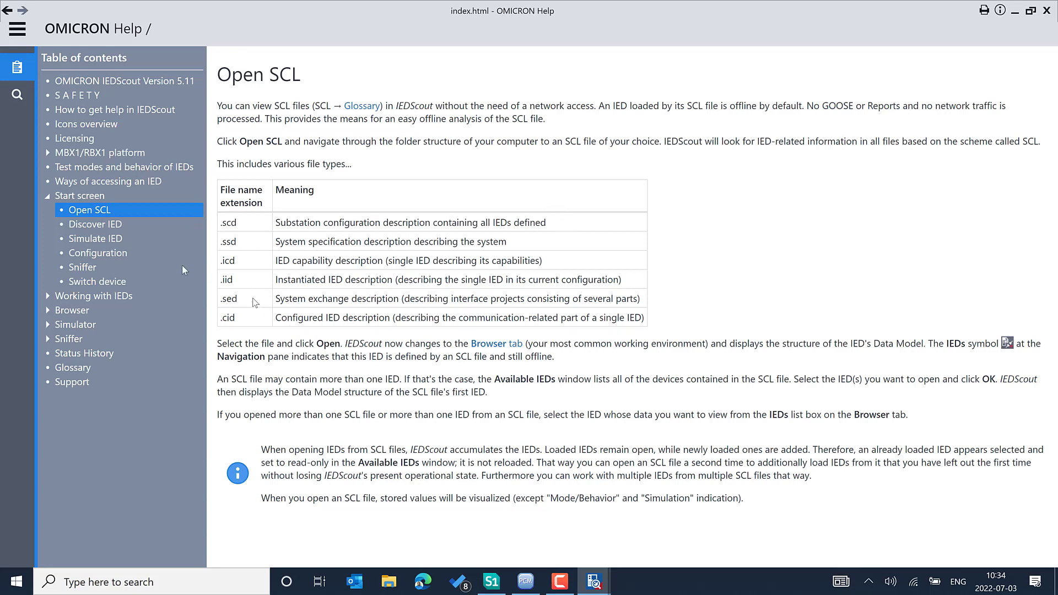
# Step: Review the Start screen help topics Discover IED, Simulate IED, Configuration, Sniffer and Switch device, and collapse that section
pyautogui.click(115, 227)
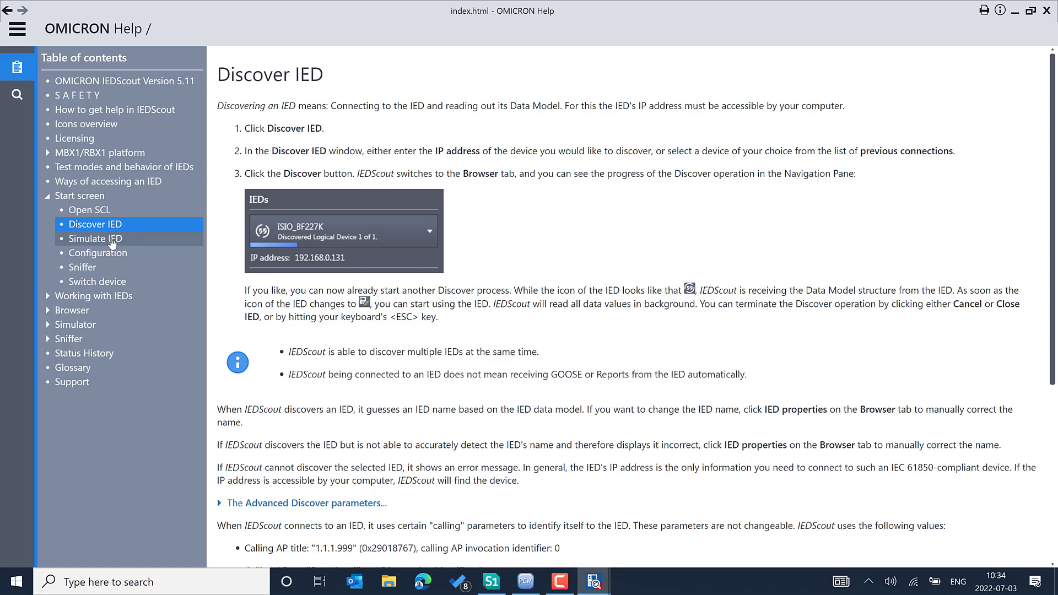
pyautogui.click(113, 241)
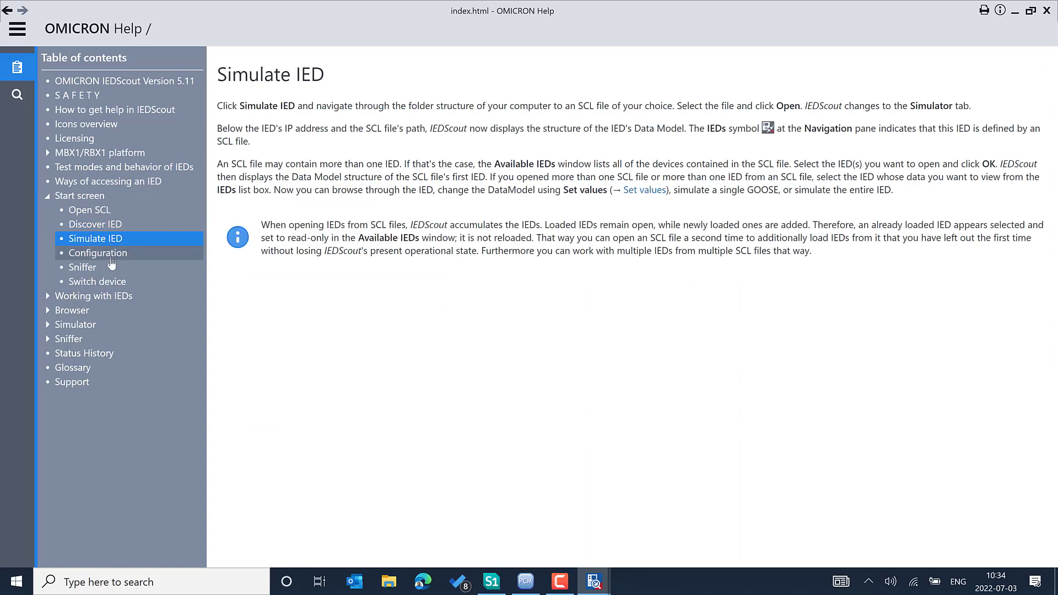
pyautogui.click(110, 253)
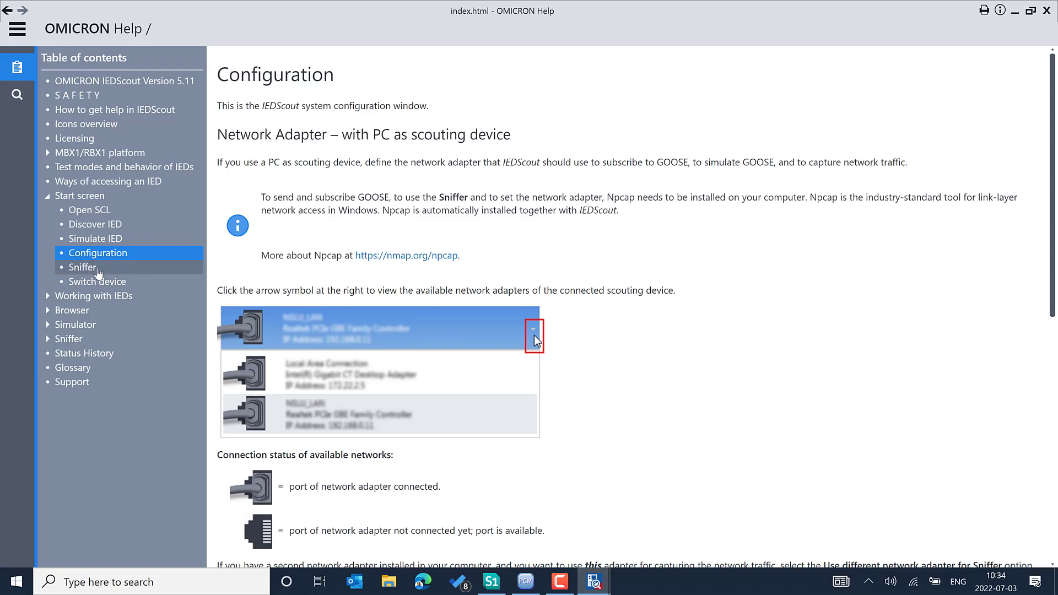
pyautogui.click(92, 269)
pyautogui.click(119, 279)
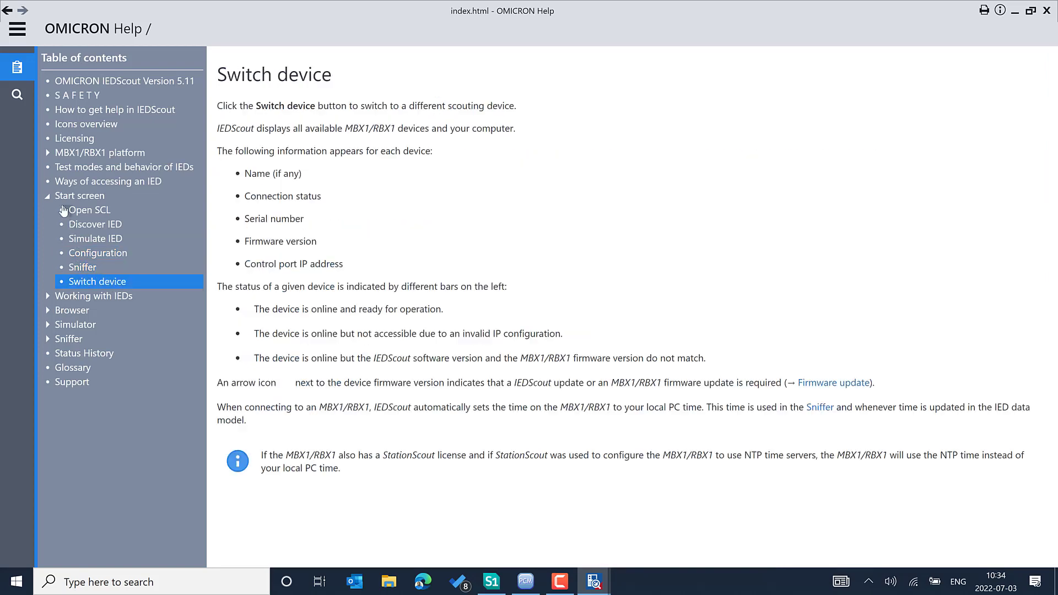
pyautogui.click(48, 199)
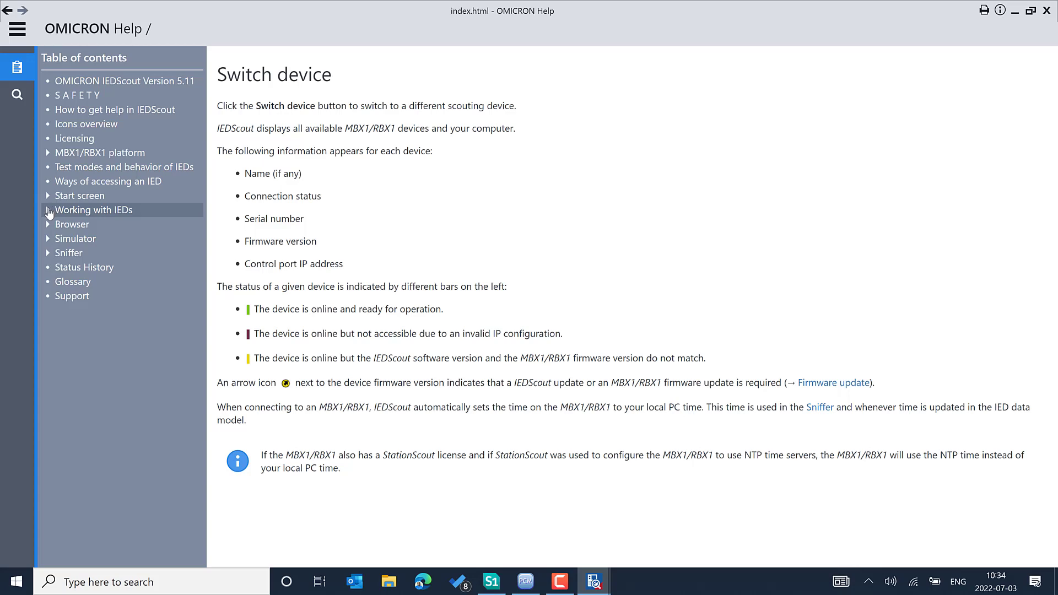
# Step: Read the Navigation pane topic under Working with IEDs through to its Data Attributes section, and open the Activity Monitor topic
pyautogui.click(48, 211)
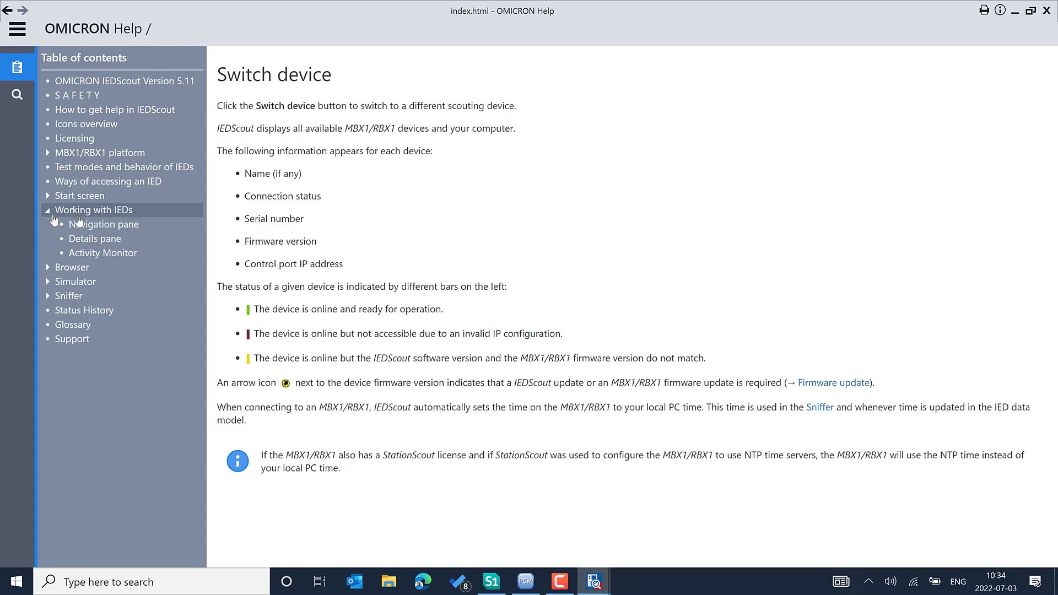
pyautogui.click(109, 228)
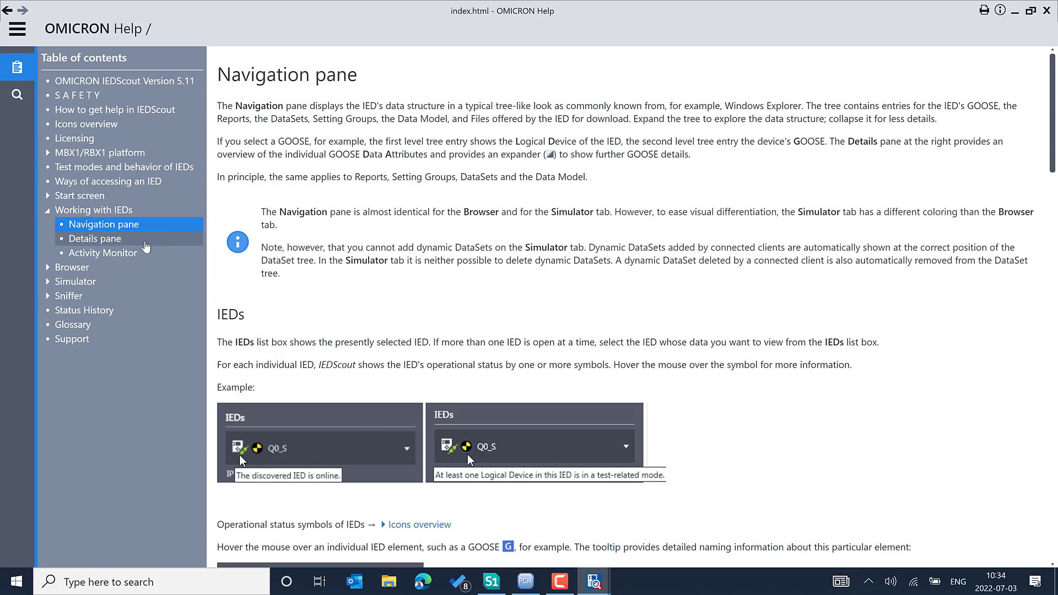
pyautogui.scroll(-3, 359, 253)
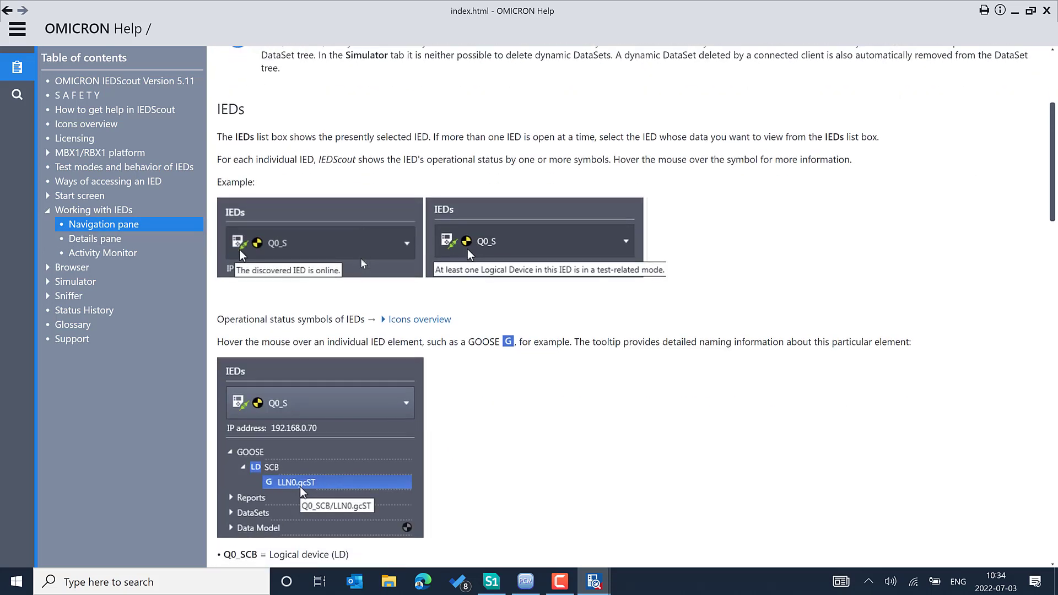
pyautogui.scroll(2, 359, 263)
pyautogui.scroll(-3, 359, 263)
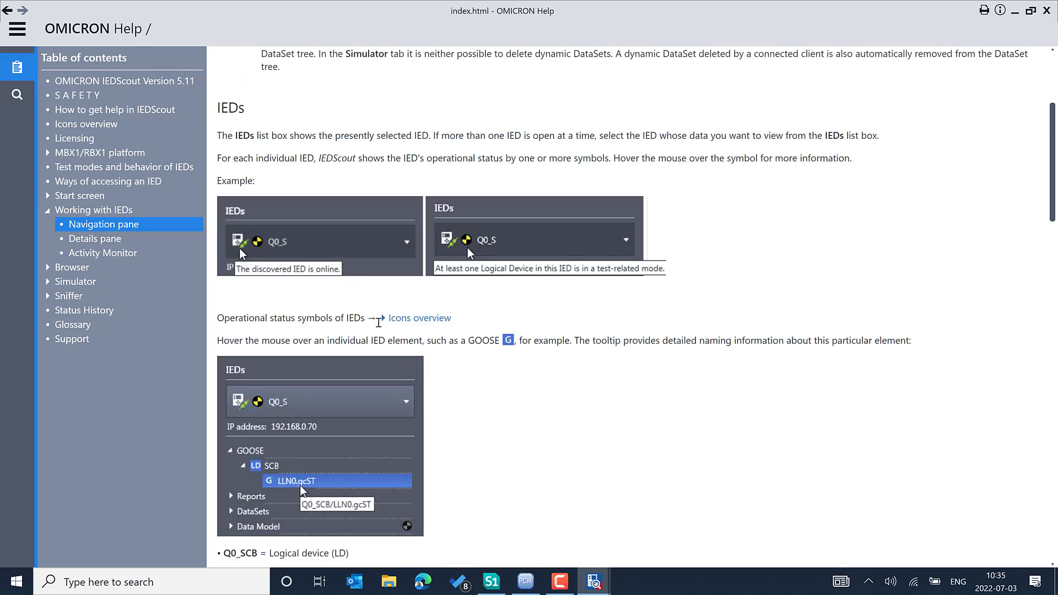
pyautogui.scroll(-14, 384, 364)
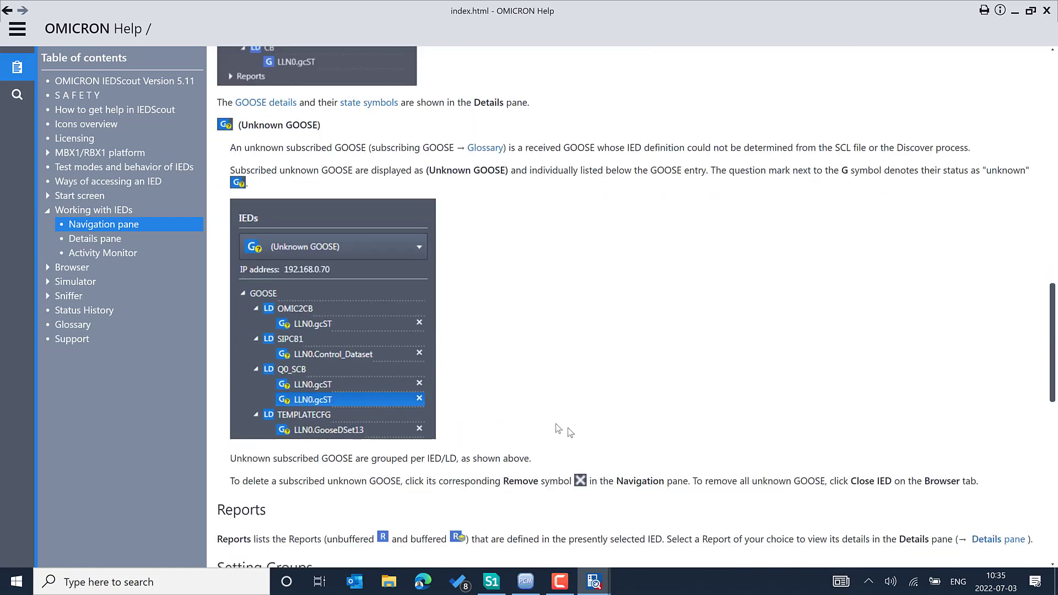
pyautogui.scroll(-10, 571, 435)
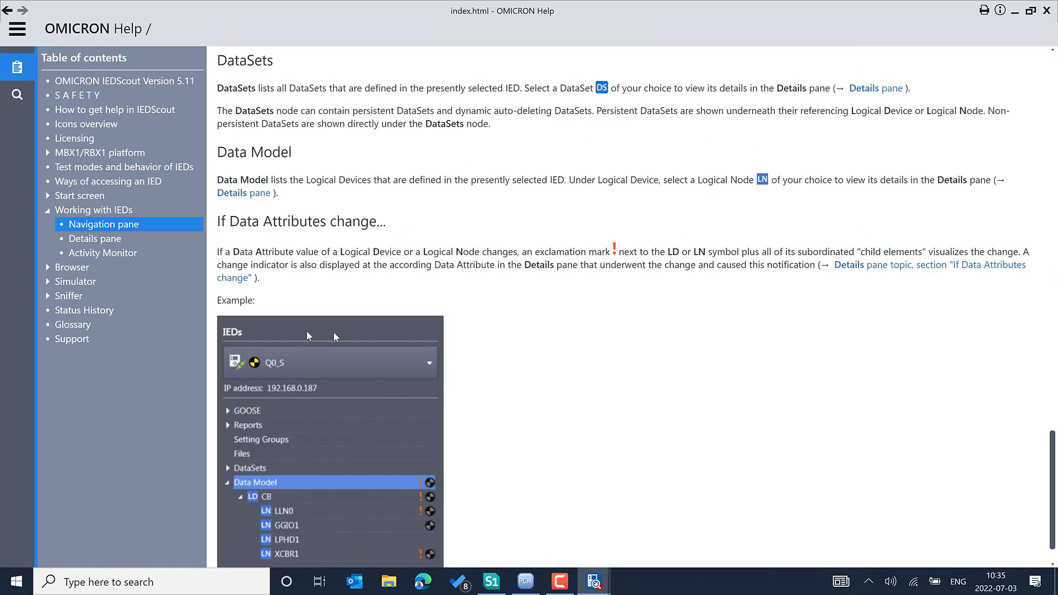
pyautogui.click(78, 256)
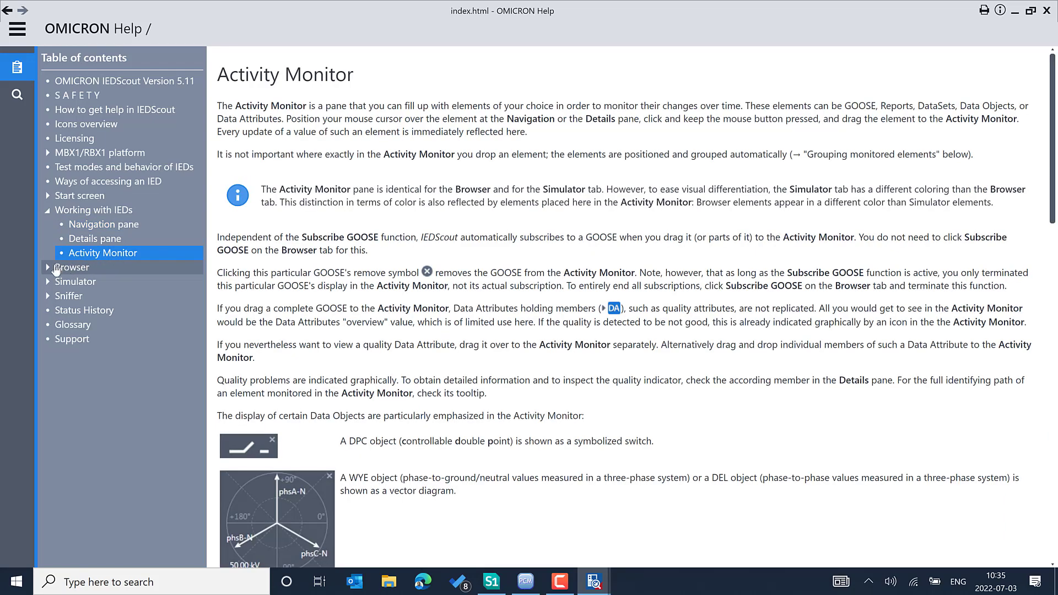
# Step: Look through the Browser help topics Application, IED, Data, Services and Show, leaving the Working with IEDs and Browser sections collapsed
pyautogui.click(50, 267)
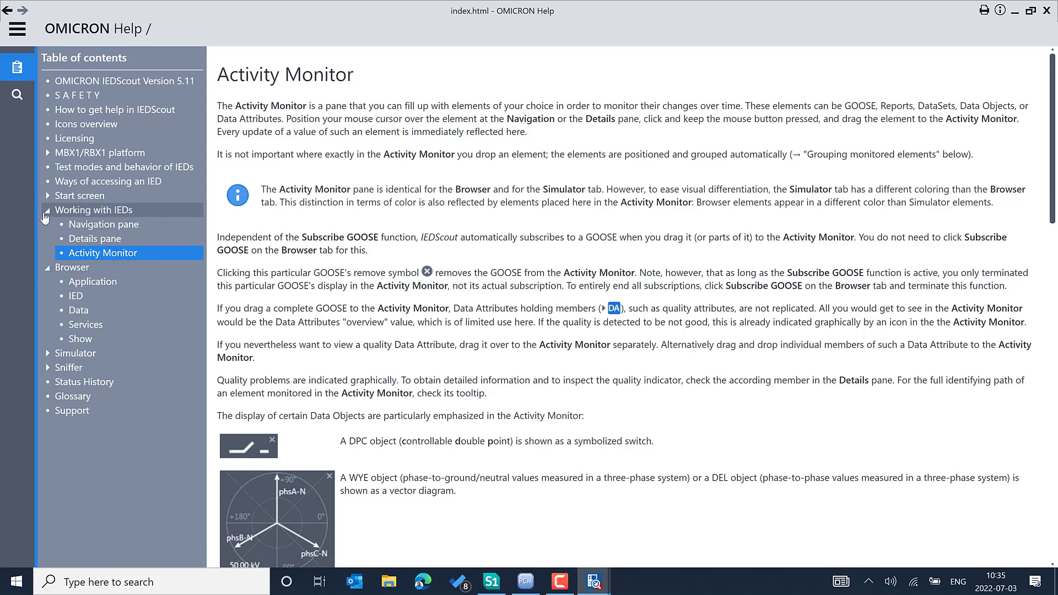
pyautogui.click(45, 214)
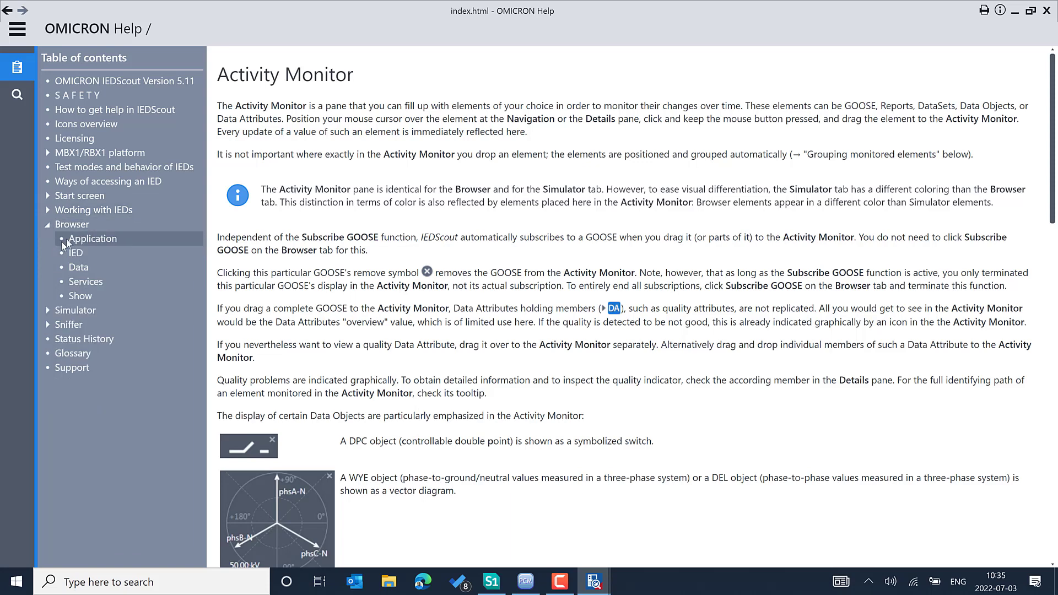
pyautogui.click(97, 240)
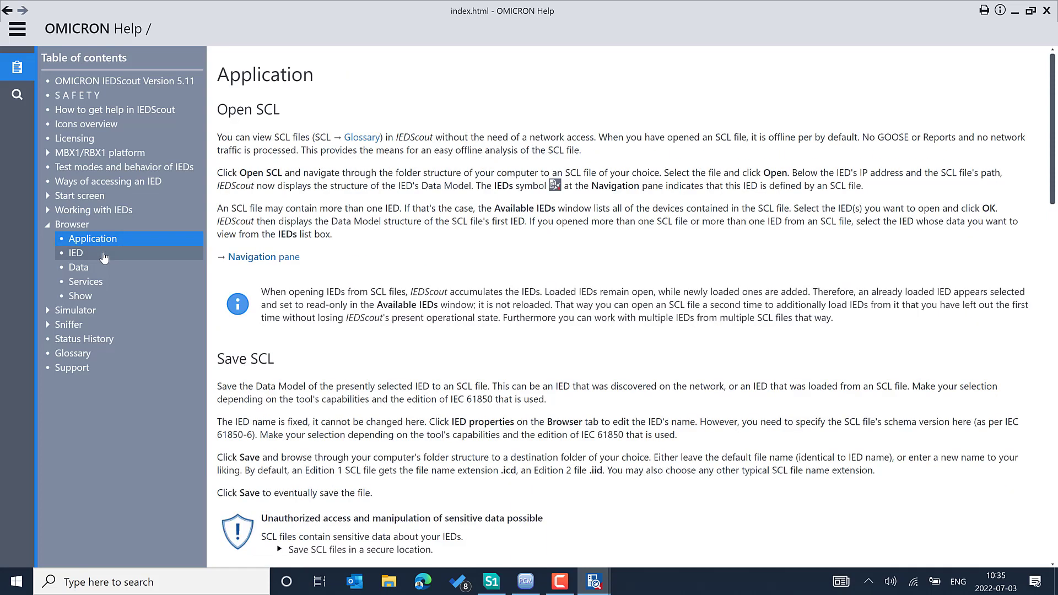
pyautogui.click(104, 256)
pyautogui.click(104, 270)
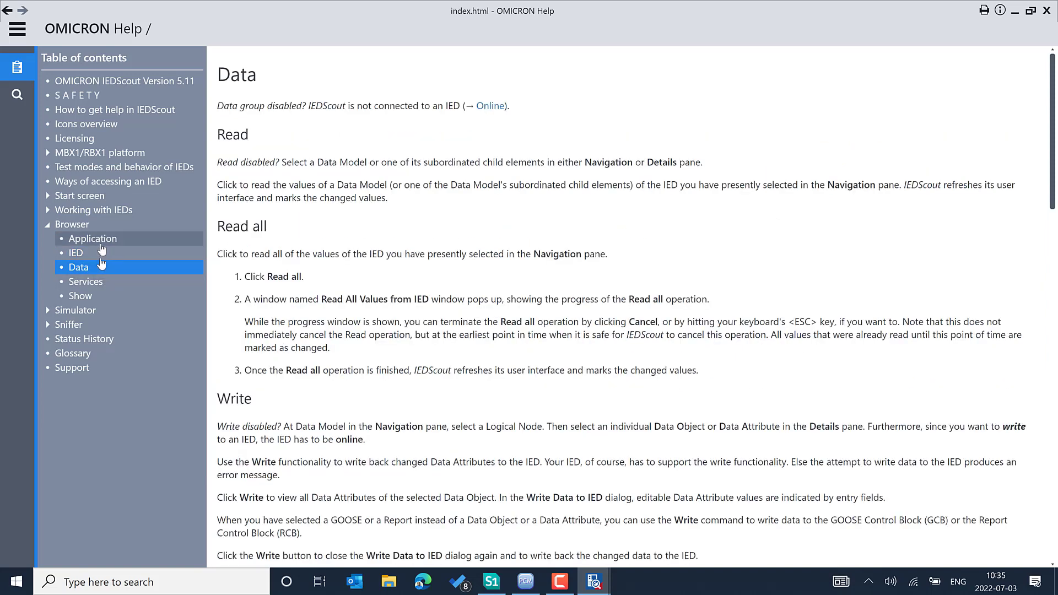
pyautogui.click(102, 282)
pyautogui.click(96, 296)
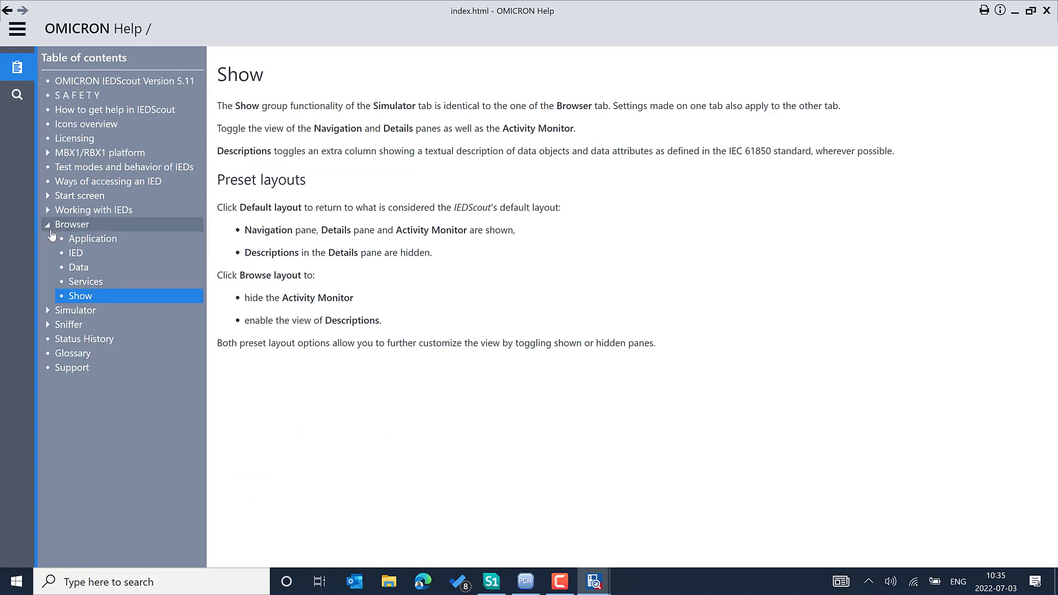
pyautogui.click(50, 229)
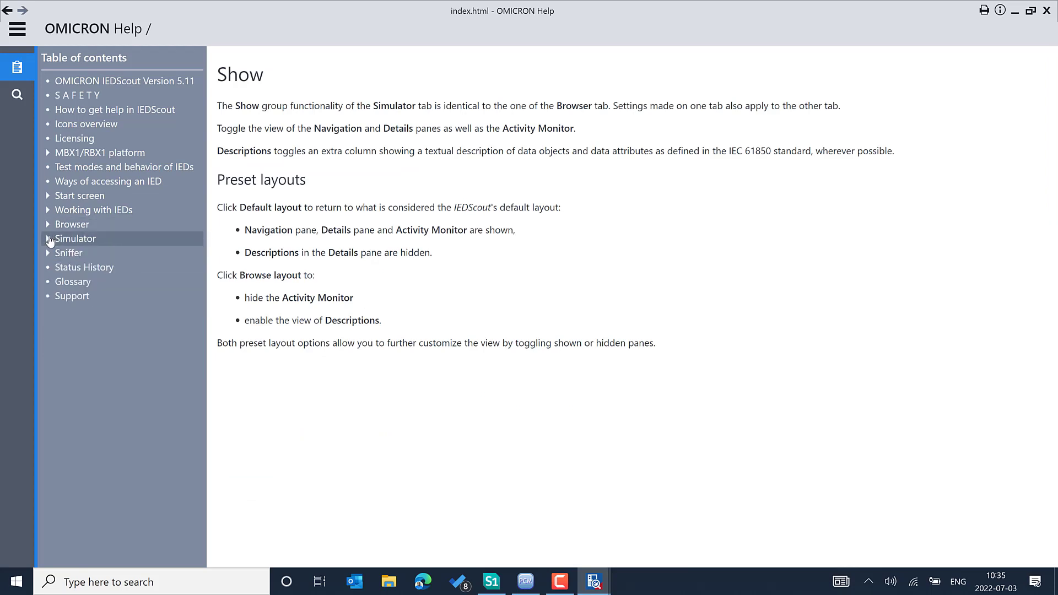
# Step: Review the Simulator help topics Application, Data, Services and Show, including the simulation and GOOSE settings, and collapse the section
pyautogui.click(49, 240)
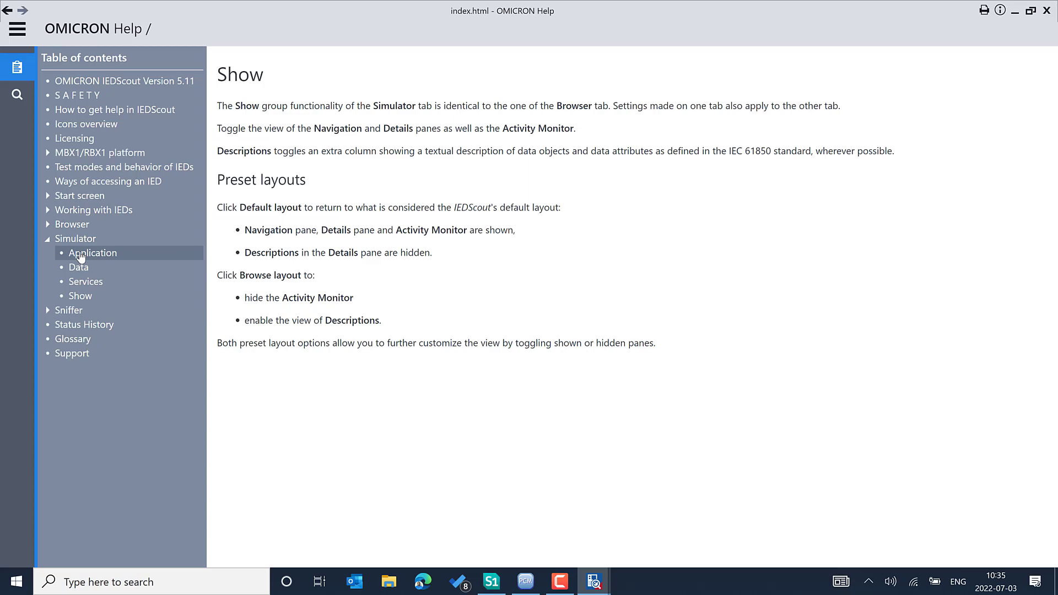
pyautogui.click(113, 255)
pyautogui.scroll(-3, 427, 322)
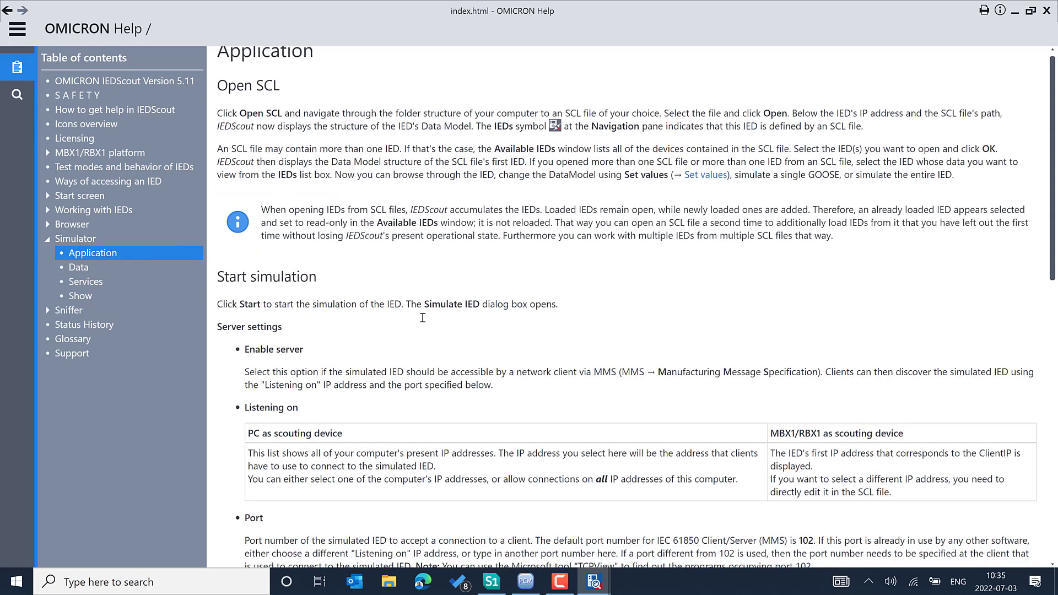
pyautogui.scroll(-3, 428, 330)
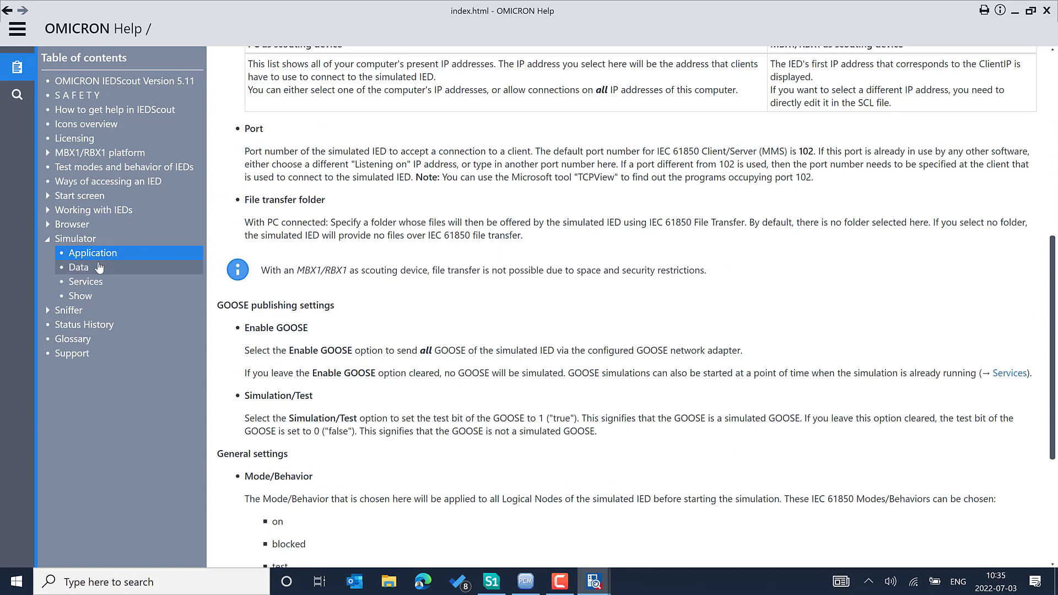
pyautogui.click(100, 267)
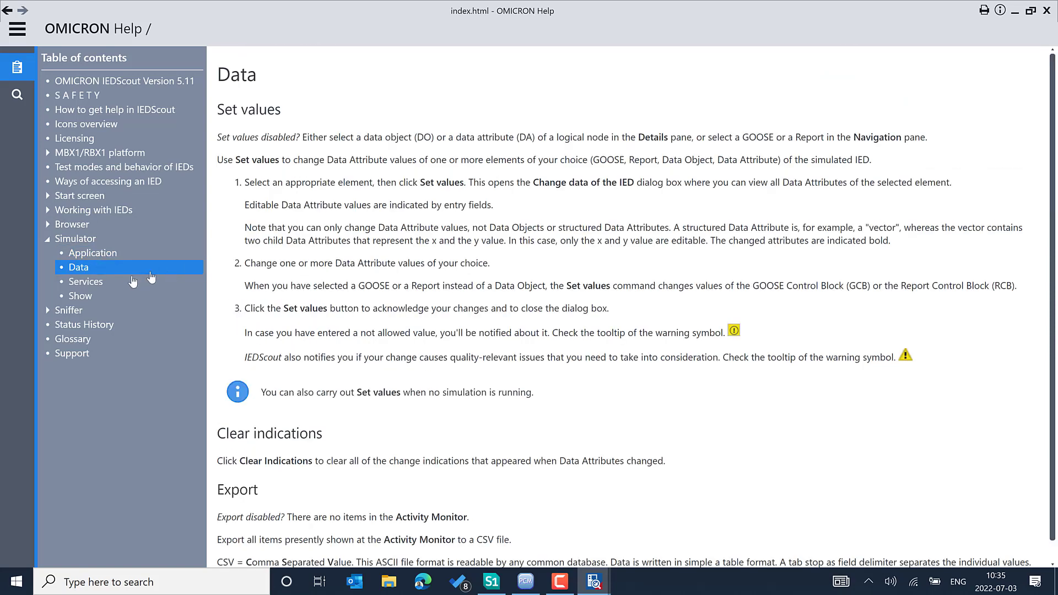
pyautogui.click(131, 282)
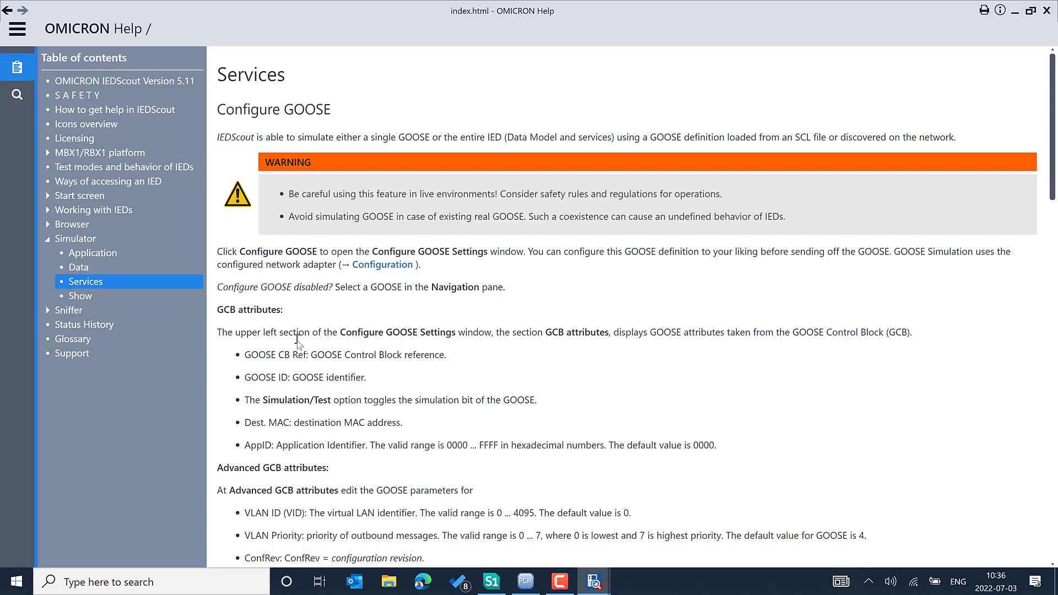
pyautogui.scroll(-3, 325, 293)
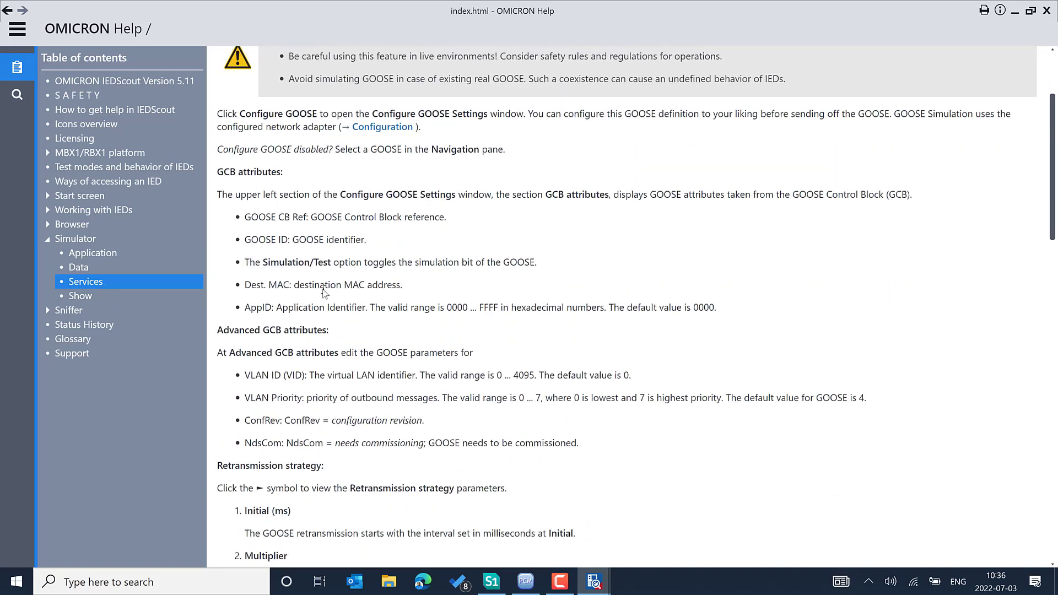
pyautogui.click(118, 298)
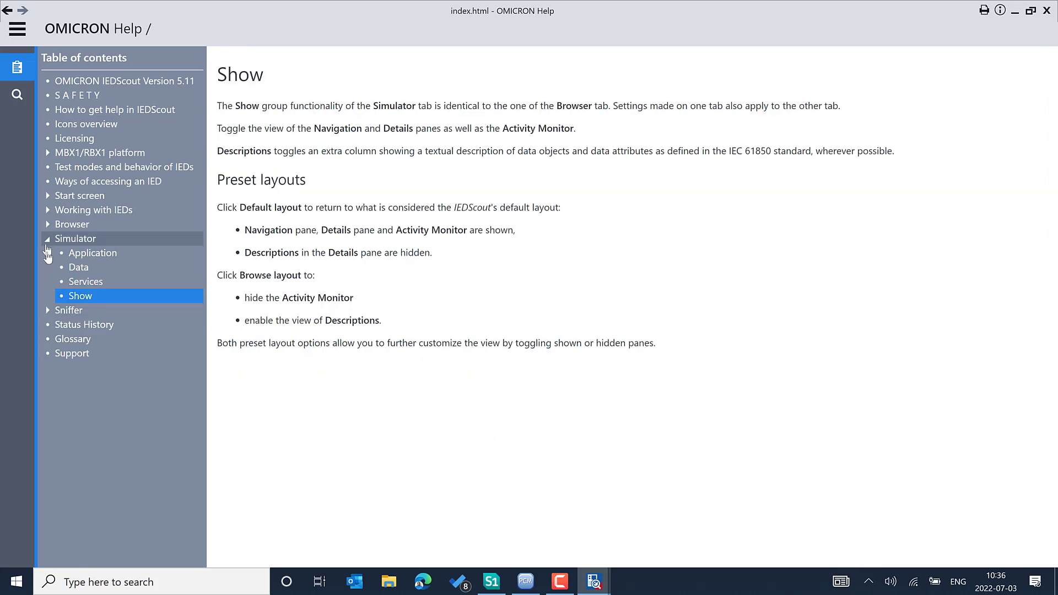
pyautogui.click(47, 242)
# Step: Go through all Sniffer help topics from Capture, Analyze and Import/Export to Filter, Messages, Text filter and Details pane, and collapse the section
pyautogui.click(48, 254)
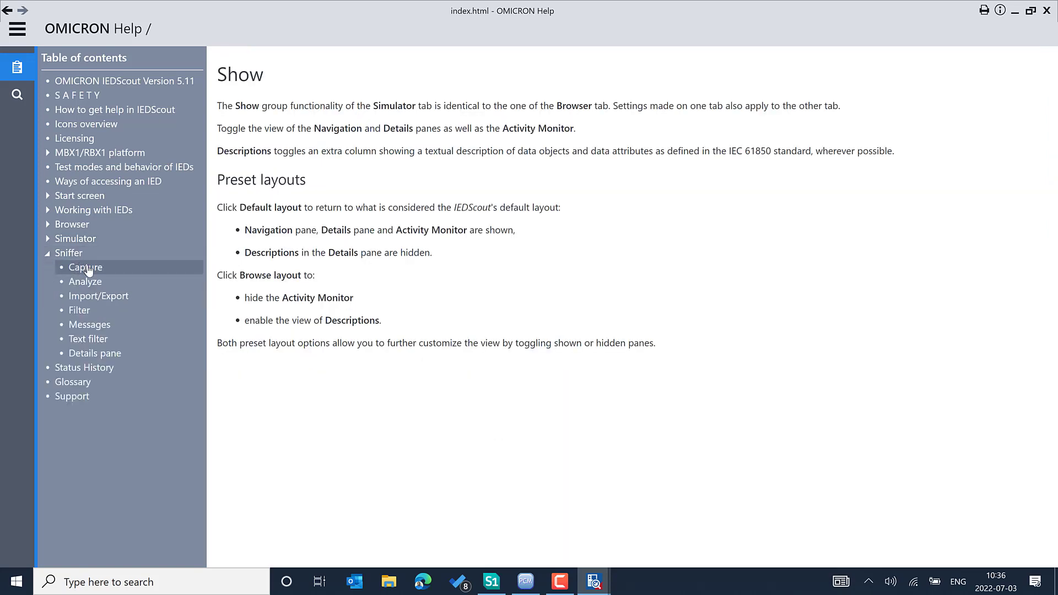
pyautogui.click(88, 269)
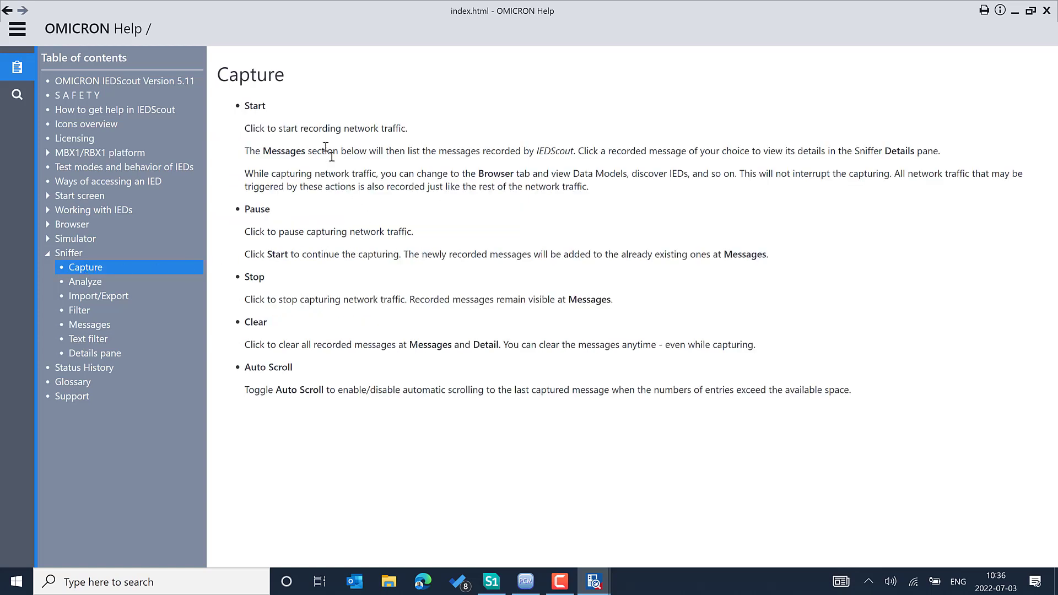
pyautogui.click(123, 285)
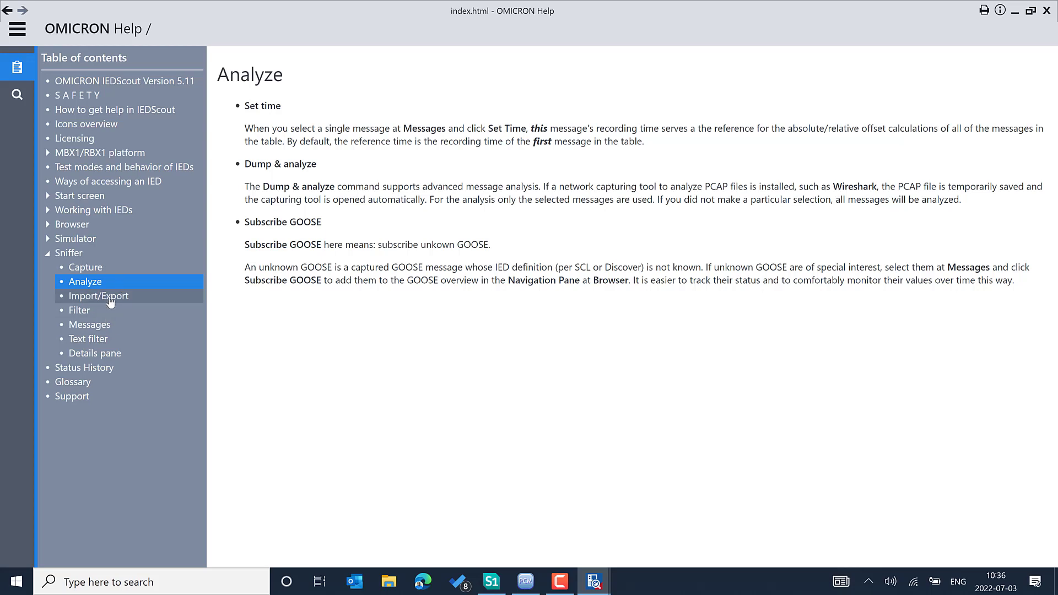
pyautogui.click(110, 301)
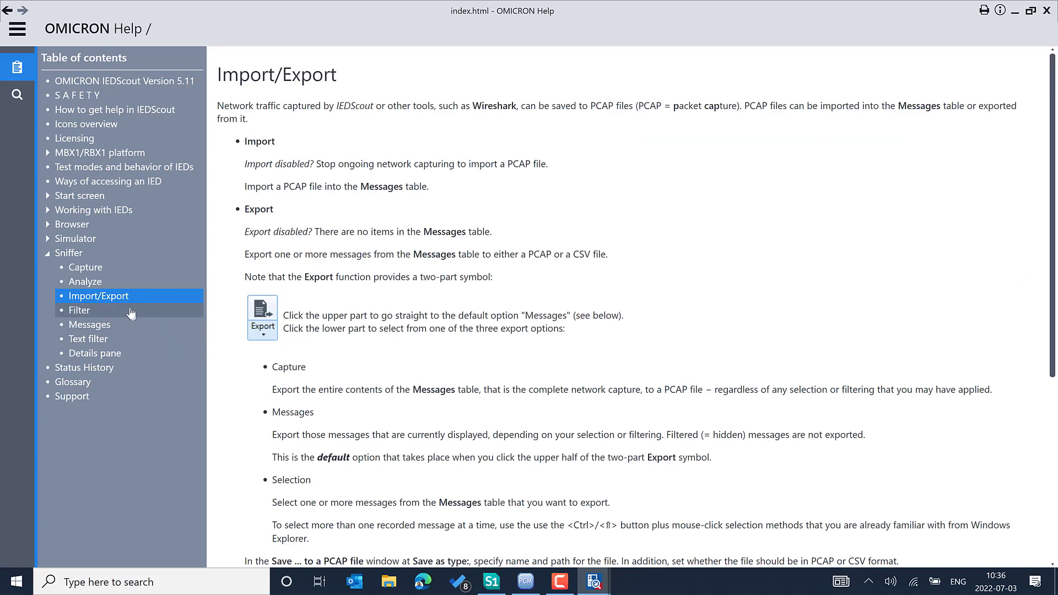
pyautogui.click(130, 312)
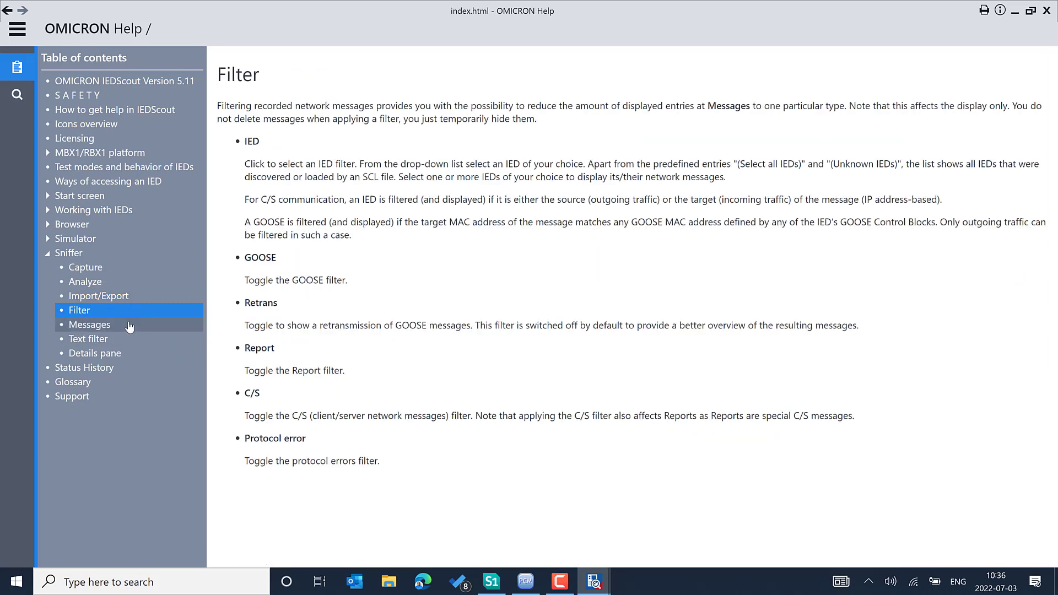
pyautogui.click(128, 325)
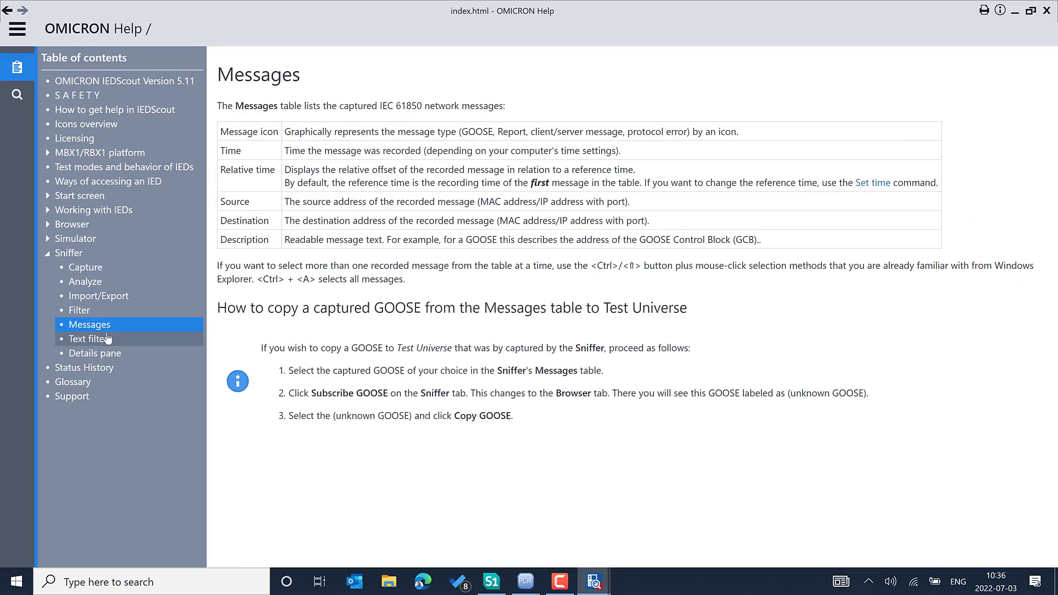
pyautogui.click(108, 338)
pyautogui.click(99, 354)
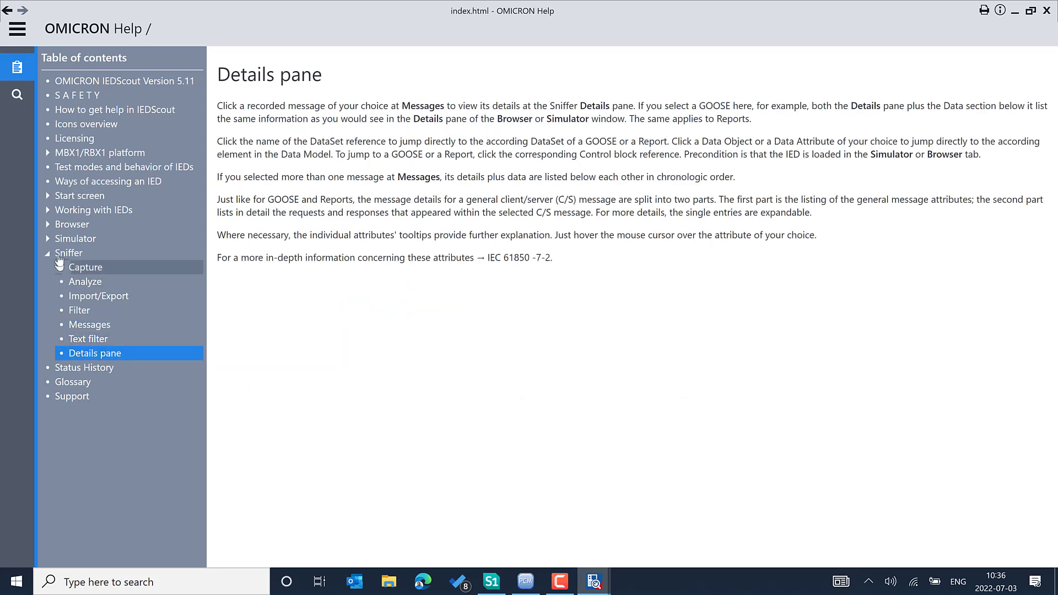
pyautogui.click(57, 255)
# Step: View the Status History help topic and look through the Glossary's technical terms down to Unknown GOOSE
pyautogui.click(75, 270)
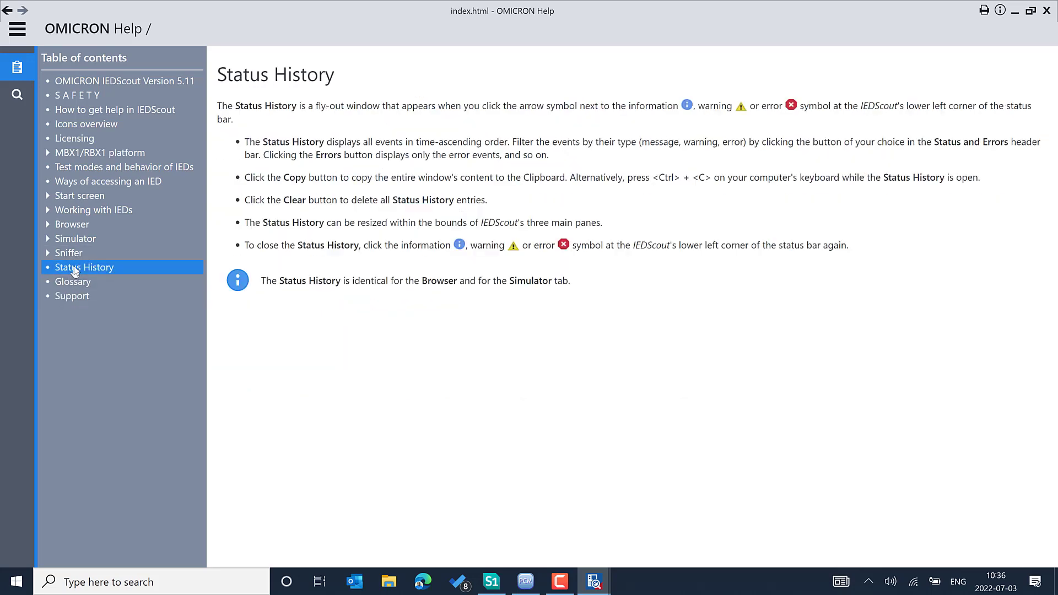
pyautogui.click(98, 283)
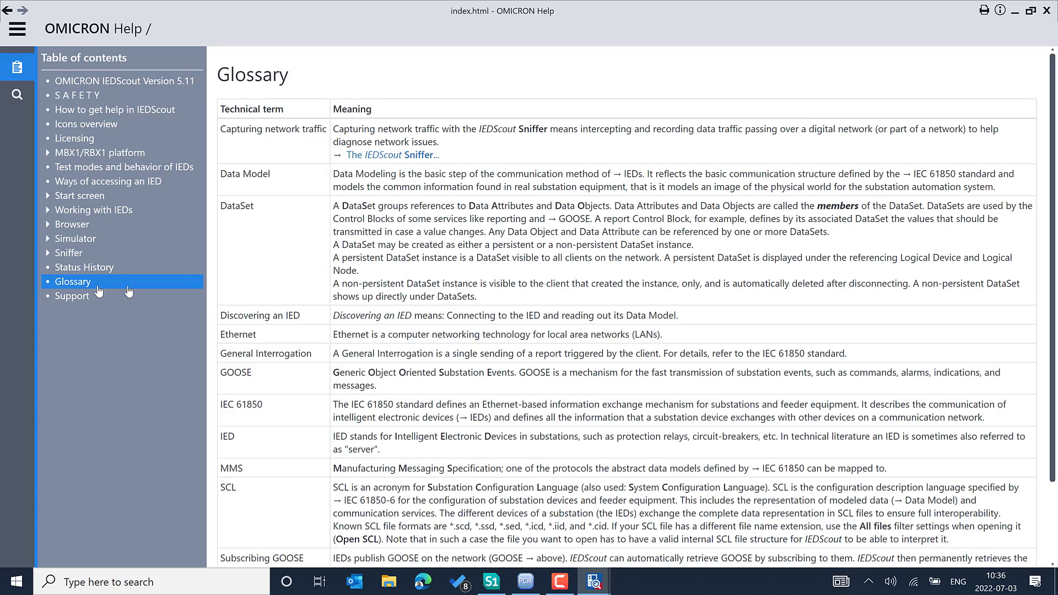
pyautogui.scroll(-3, 481, 259)
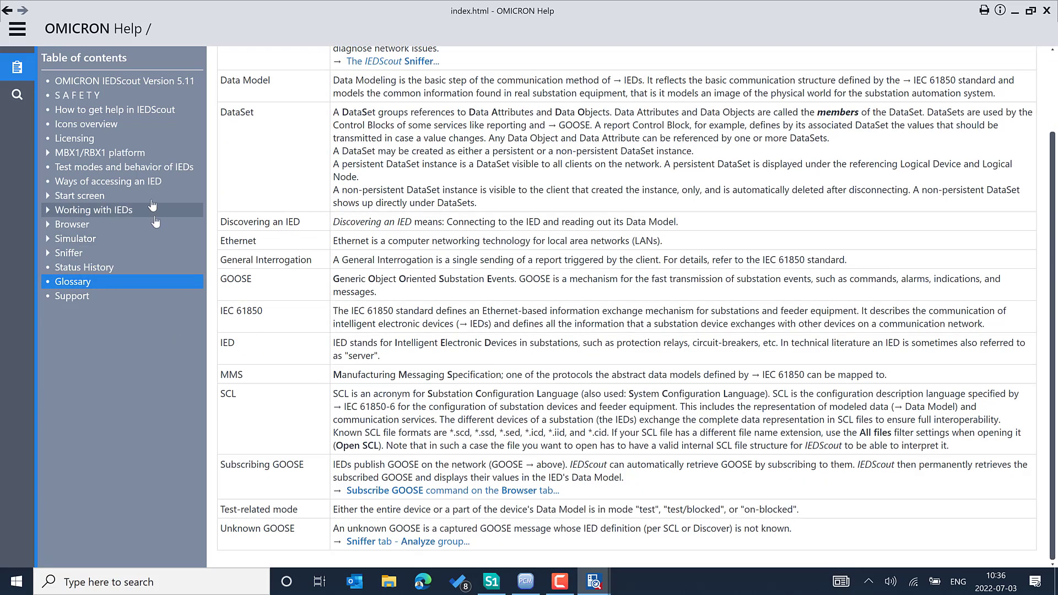
# Step: Look through the Icons overview help topic, from the general icons to the IED status, GOOSE state and Data Attributes change symbols
pyautogui.click(76, 129)
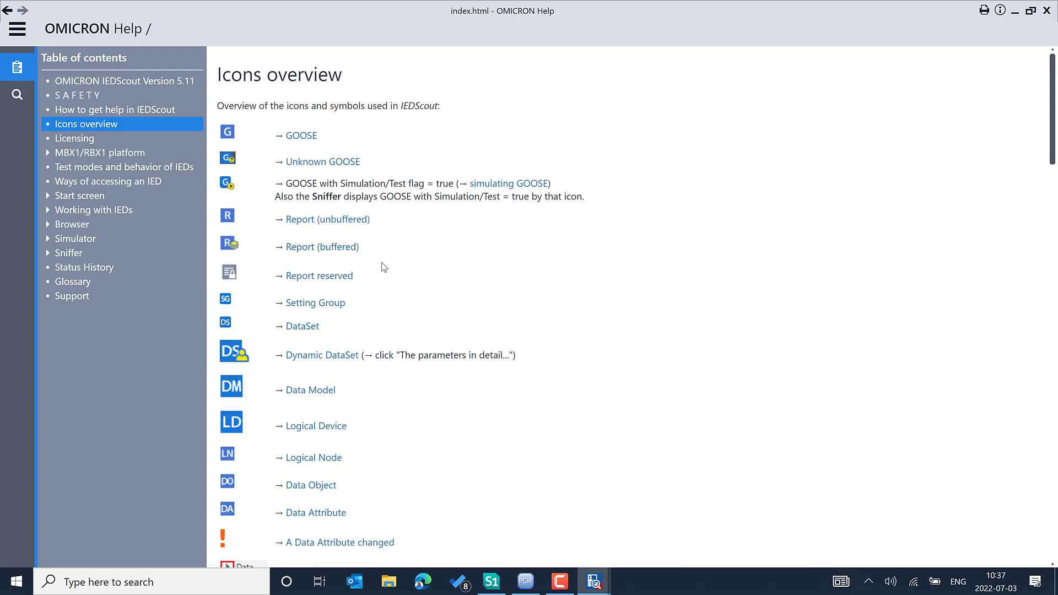
pyautogui.scroll(-1, 384, 267)
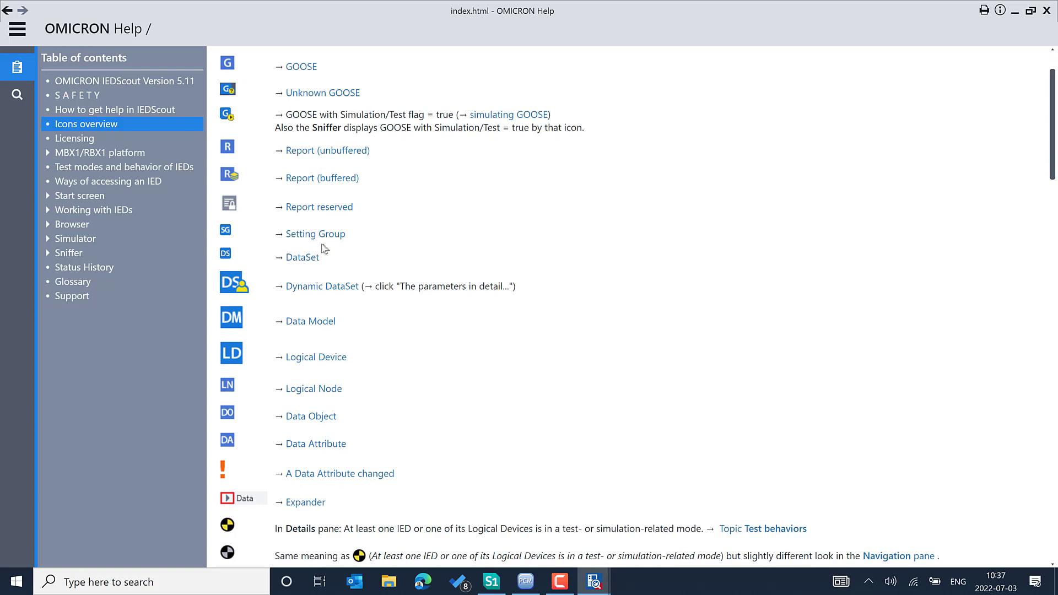
pyautogui.scroll(-1, 318, 272)
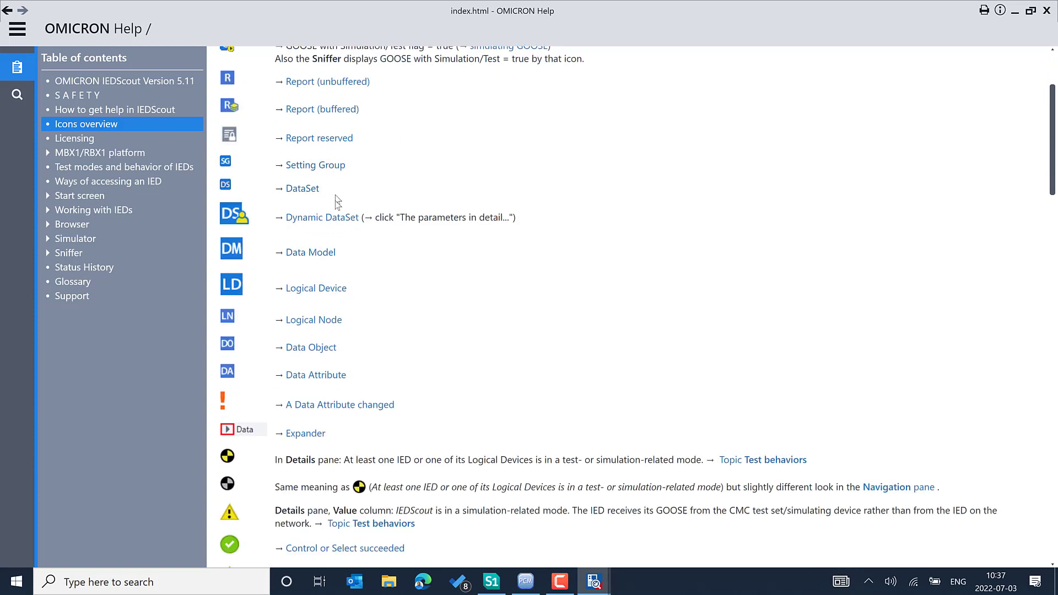
pyautogui.scroll(-7, 337, 203)
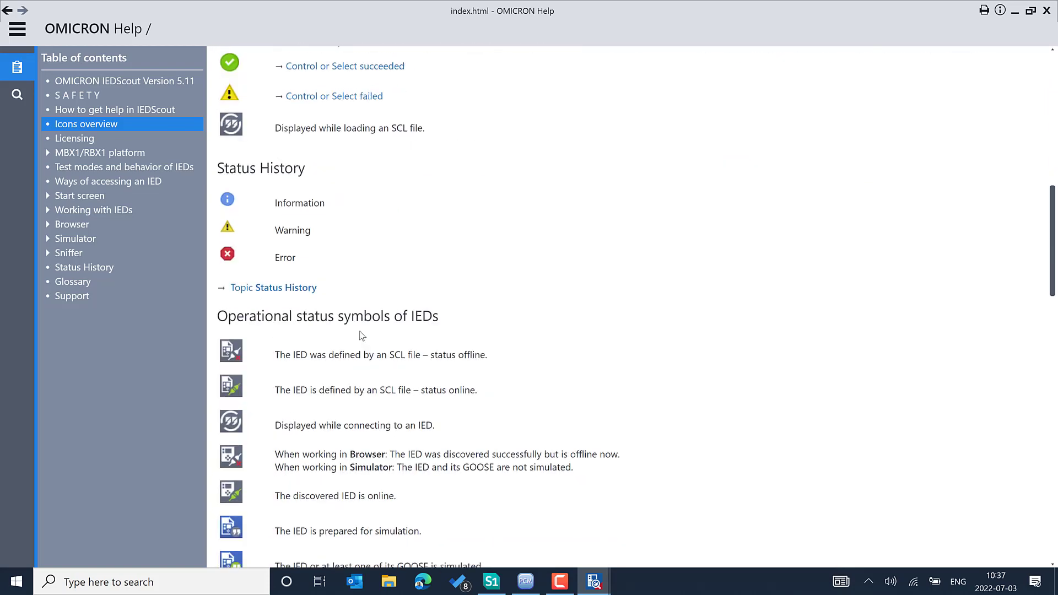
pyautogui.scroll(-6, 364, 308)
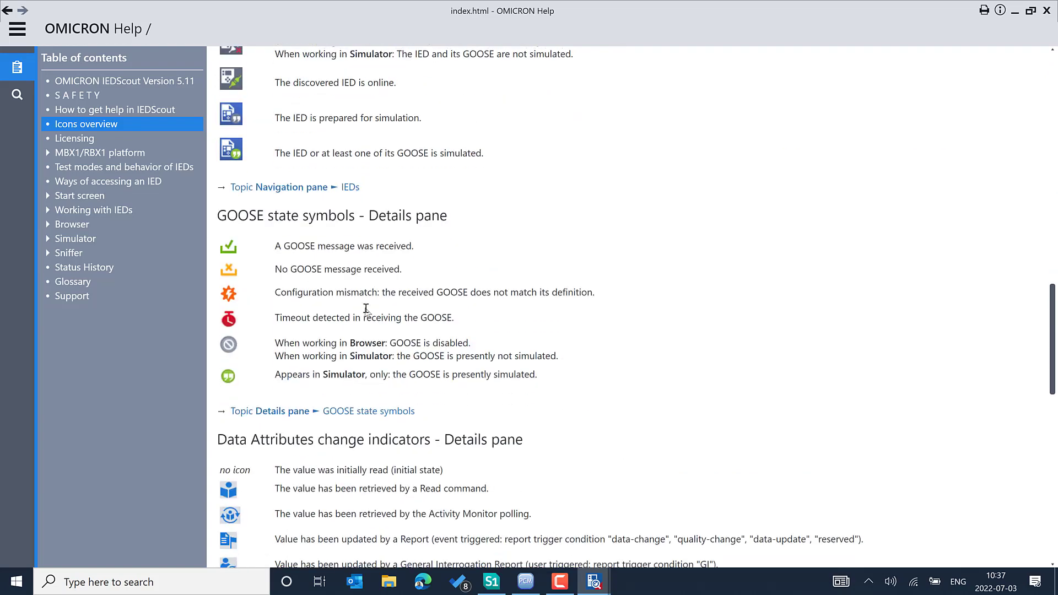
pyautogui.scroll(-1, 366, 309)
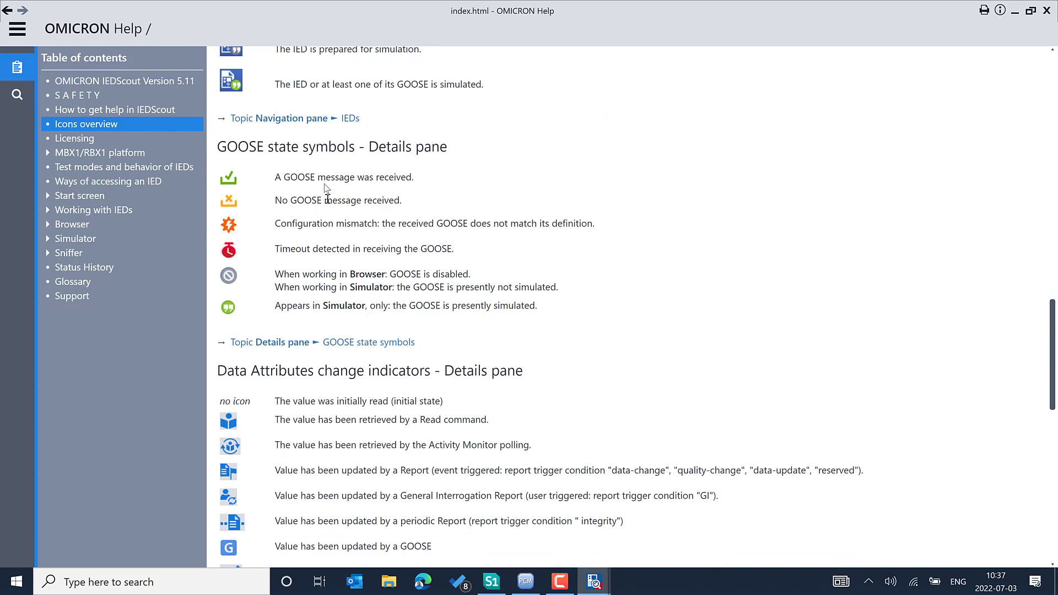
pyautogui.scroll(-2, 330, 231)
pyautogui.scroll(5, 281, 193)
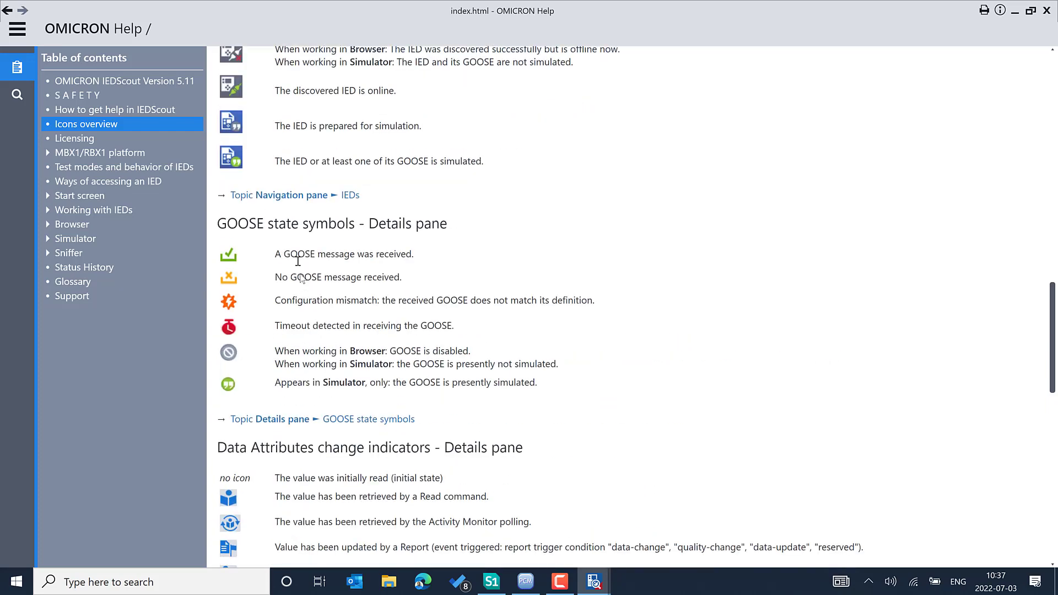
pyautogui.scroll(4, 280, 194)
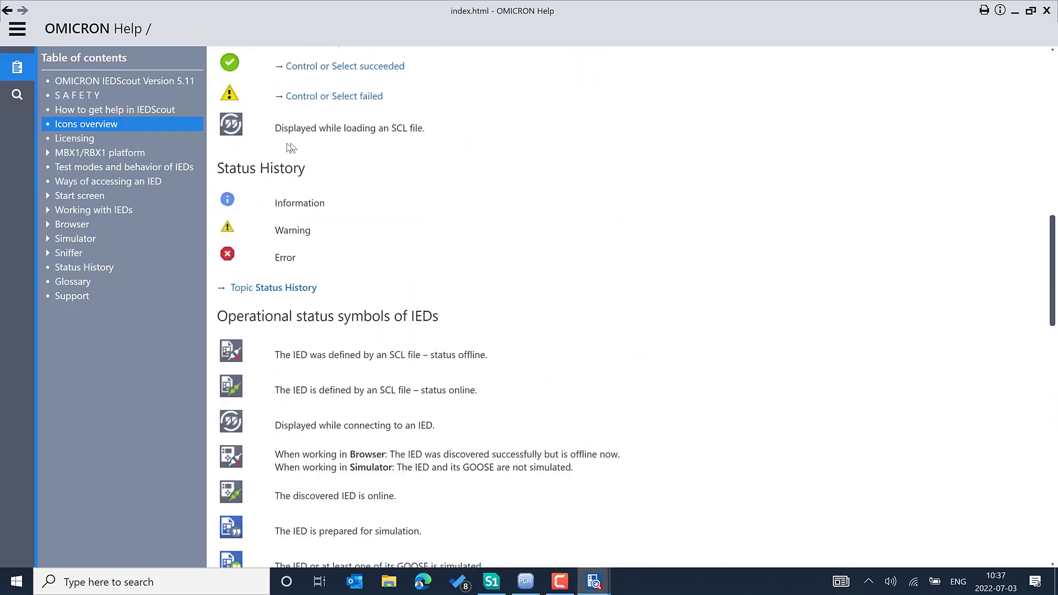
pyautogui.scroll(4, 264, 234)
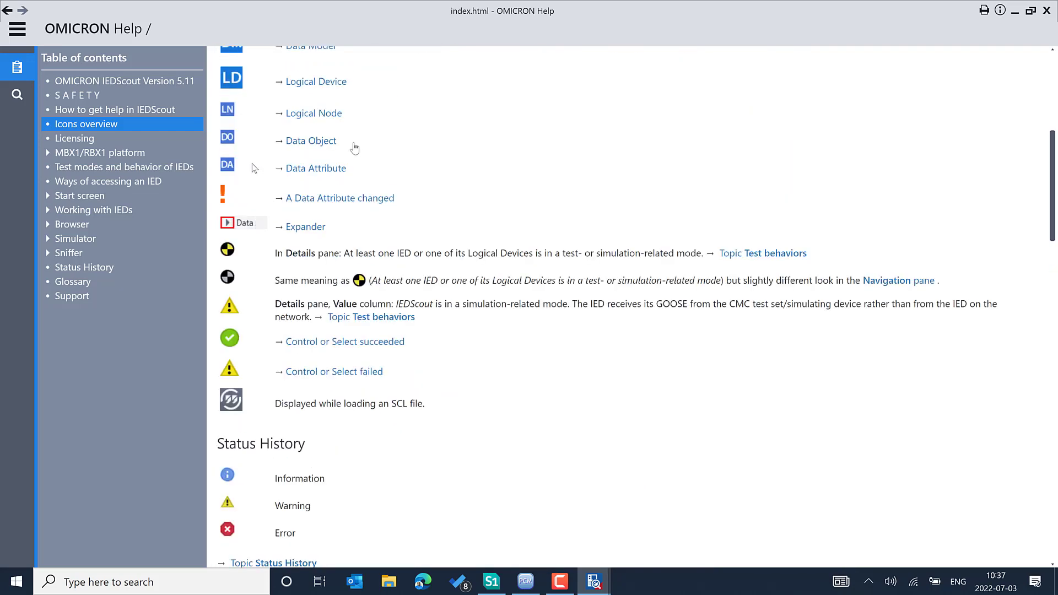
pyautogui.scroll(4, 457, 183)
pyautogui.scroll(1, 463, 217)
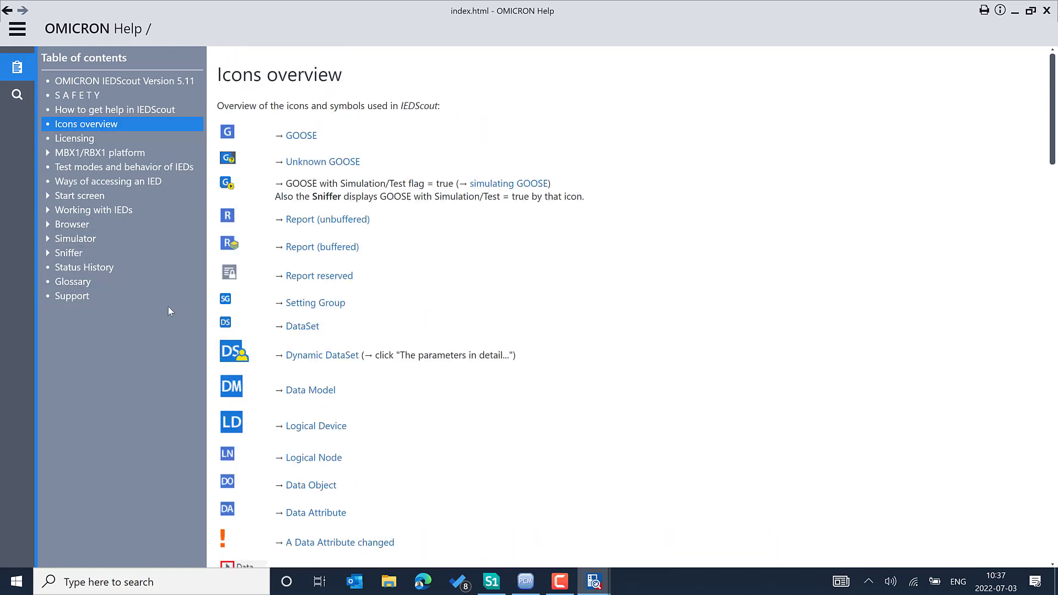
# Step: Read the help topic Test modes and behavior of IEDs, including the GOOSE Simulation Flag diagram, and close the help
pyautogui.click(96, 167)
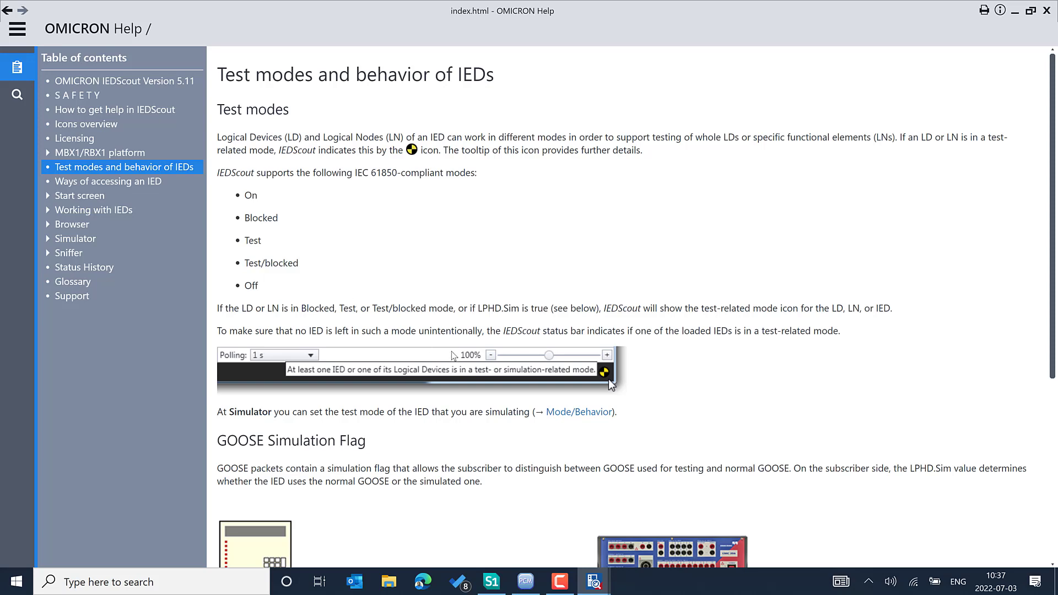
pyautogui.scroll(-2, 456, 364)
pyautogui.scroll(-1, 460, 378)
pyautogui.scroll(-1, 401, 373)
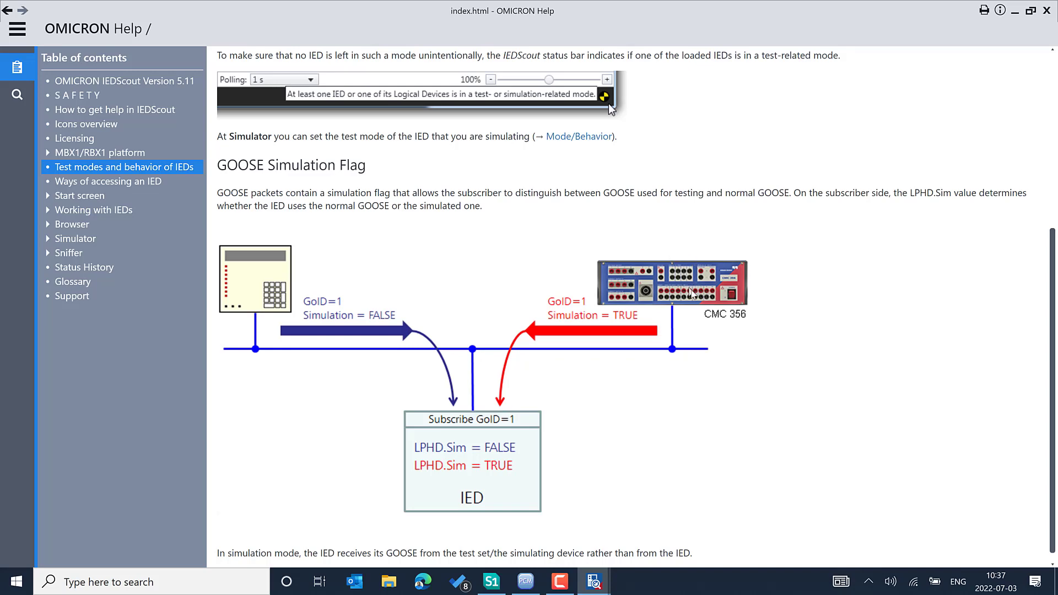
pyautogui.scroll(-1, 693, 298)
pyautogui.scroll(5, 520, 304)
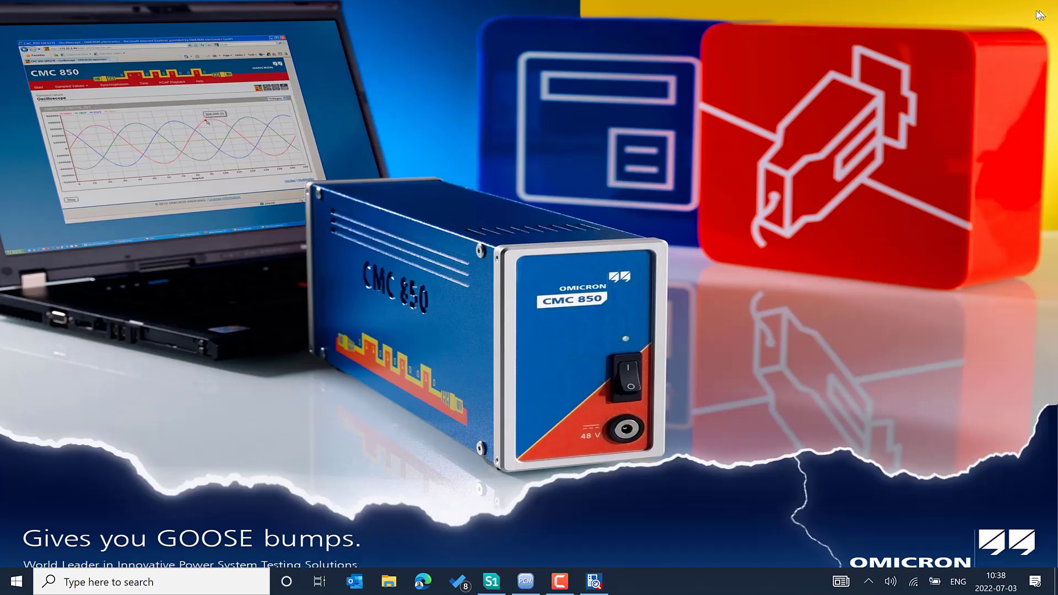
pyautogui.click(1045, 13)
# Step: Return to IEDScout's start screen and review the available Client/Server and GOOSE network adapters in the configuration, keeping the selected one
pyautogui.click(593, 581)
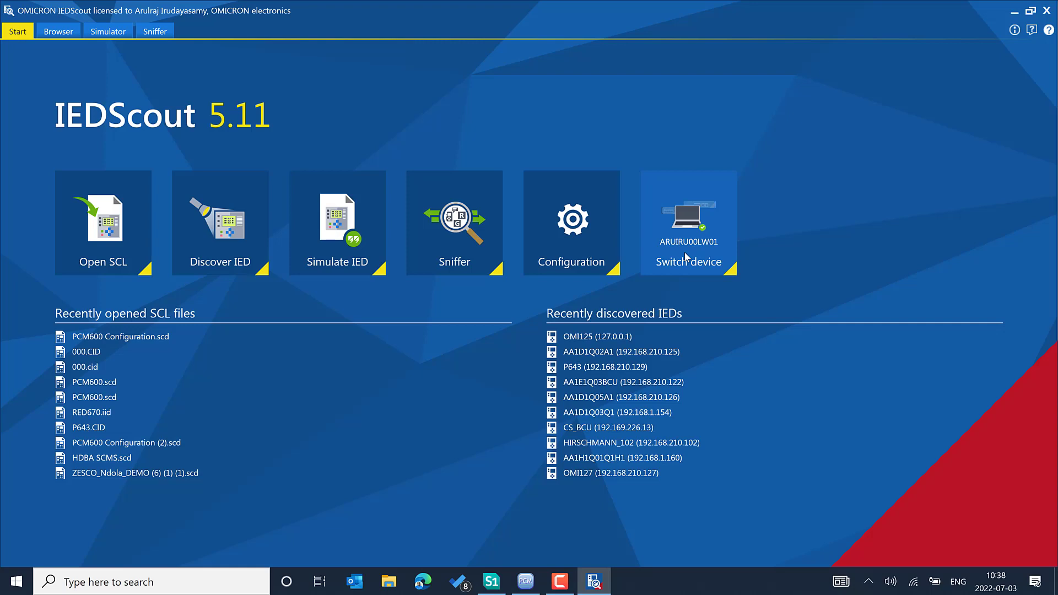
pyautogui.click(580, 247)
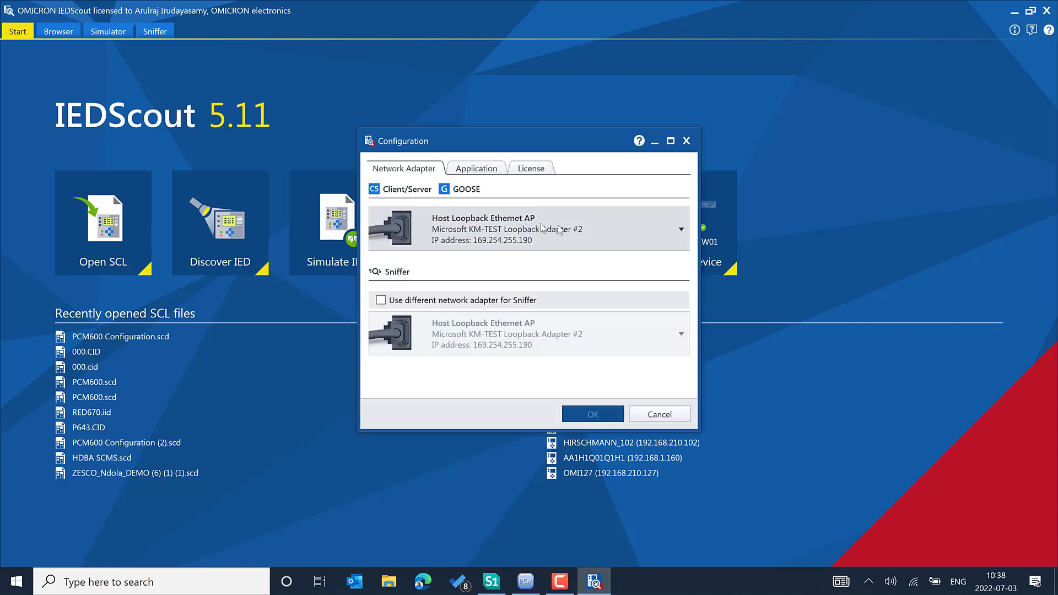
pyautogui.click(562, 225)
pyautogui.click(562, 226)
pyautogui.click(553, 220)
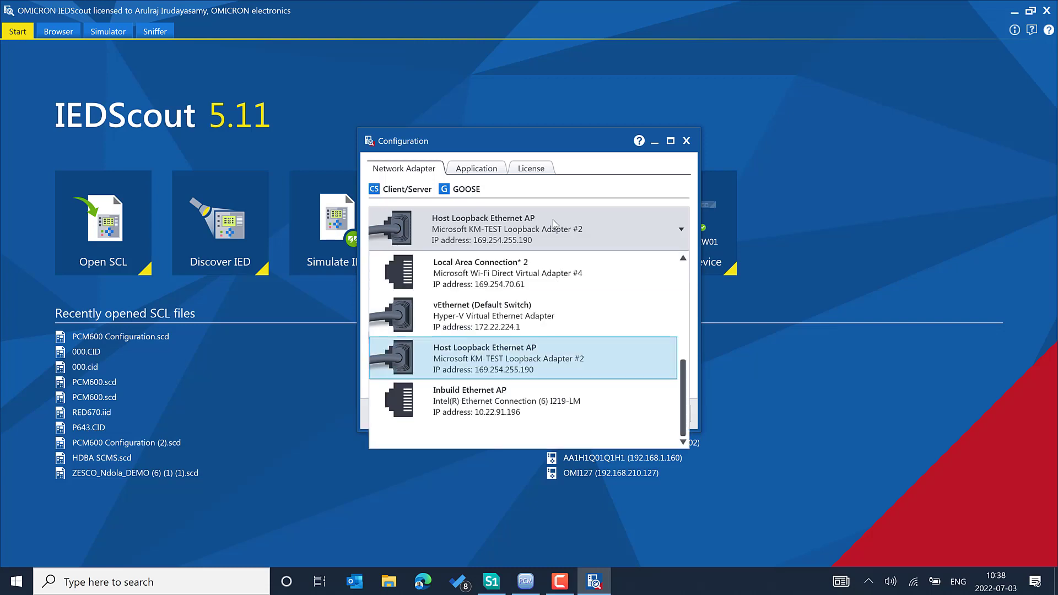
pyautogui.click(553, 219)
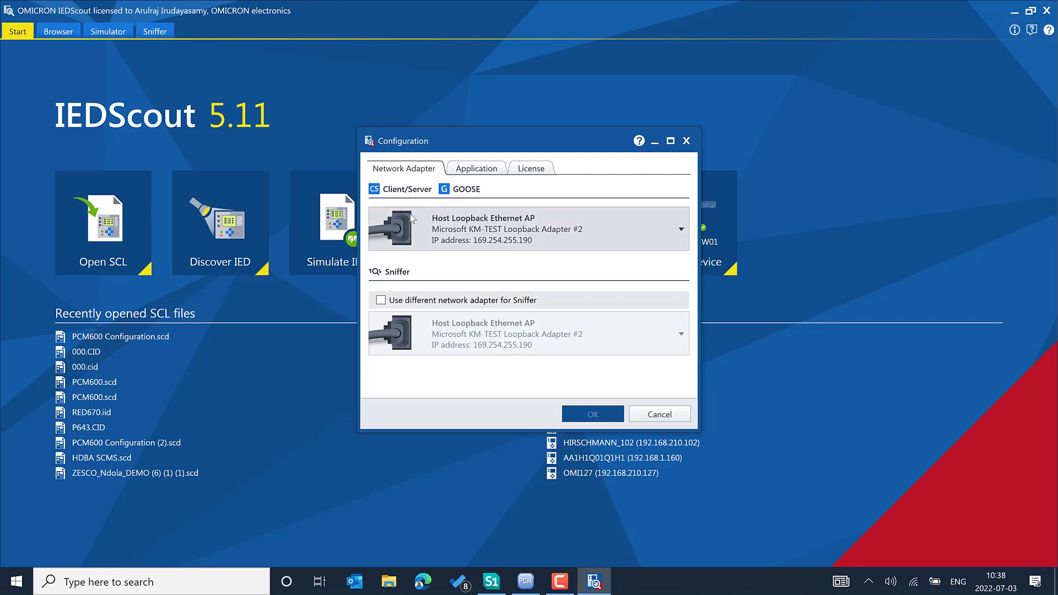
pyautogui.click(566, 240)
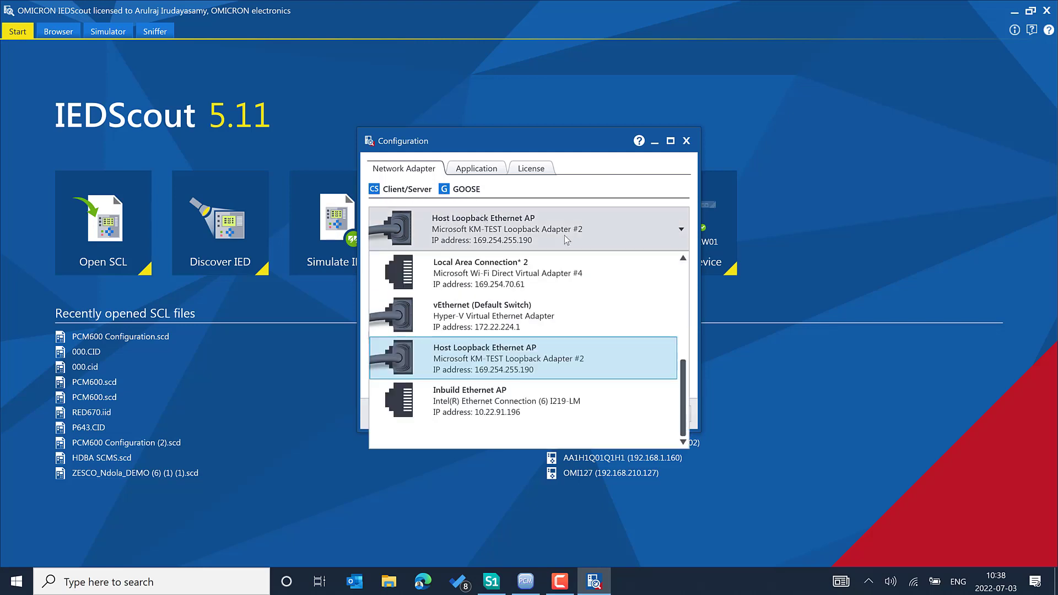
pyautogui.click(566, 239)
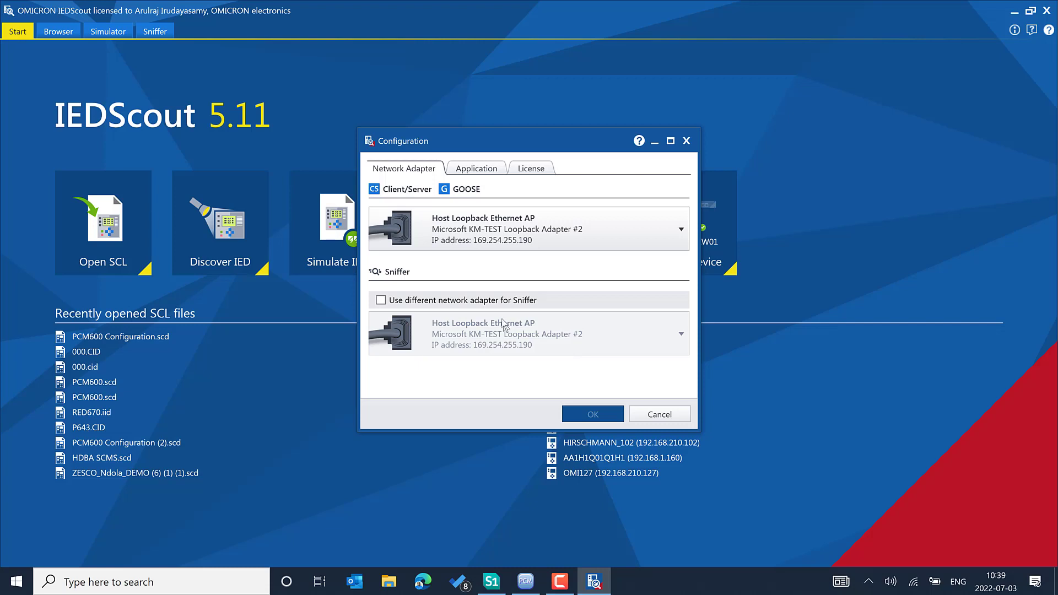
# Step: Review the application configuration's language and time format choices without changing them
pyautogui.click(488, 172)
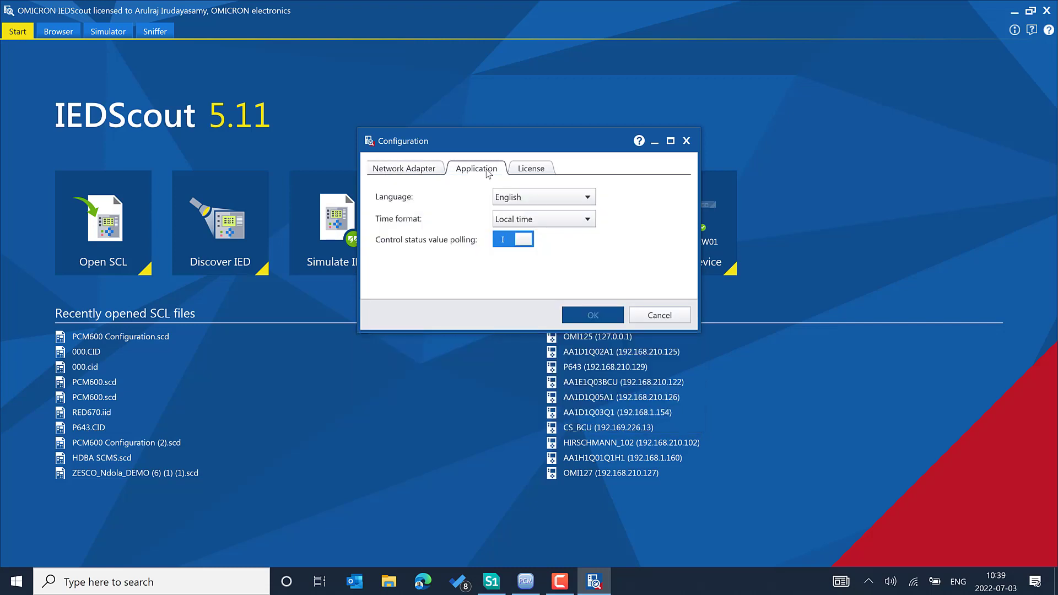
pyautogui.click(591, 196)
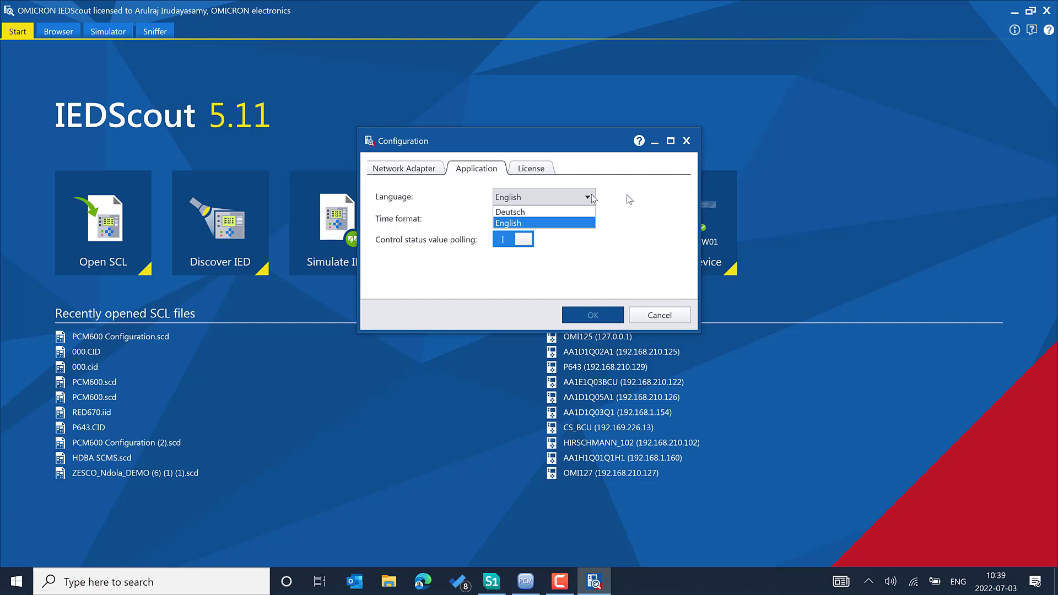
pyautogui.click(642, 207)
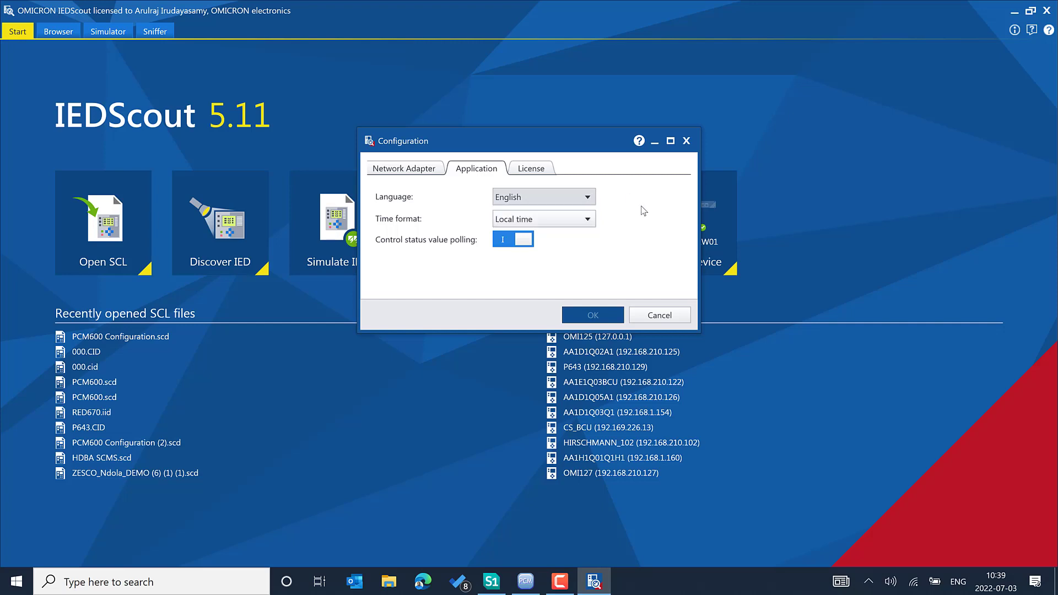
pyautogui.click(576, 219)
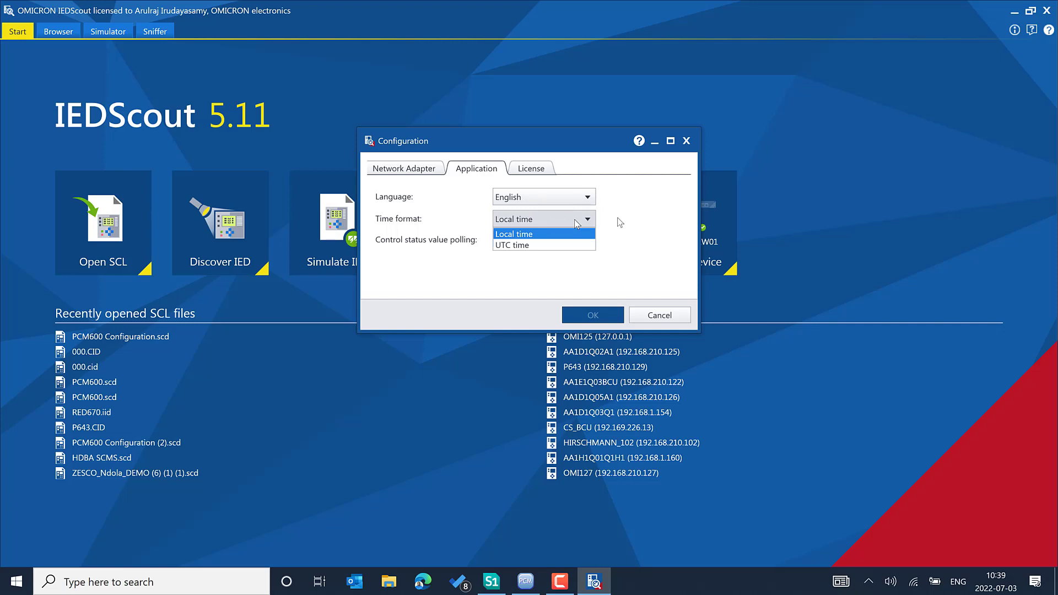
pyautogui.click(644, 223)
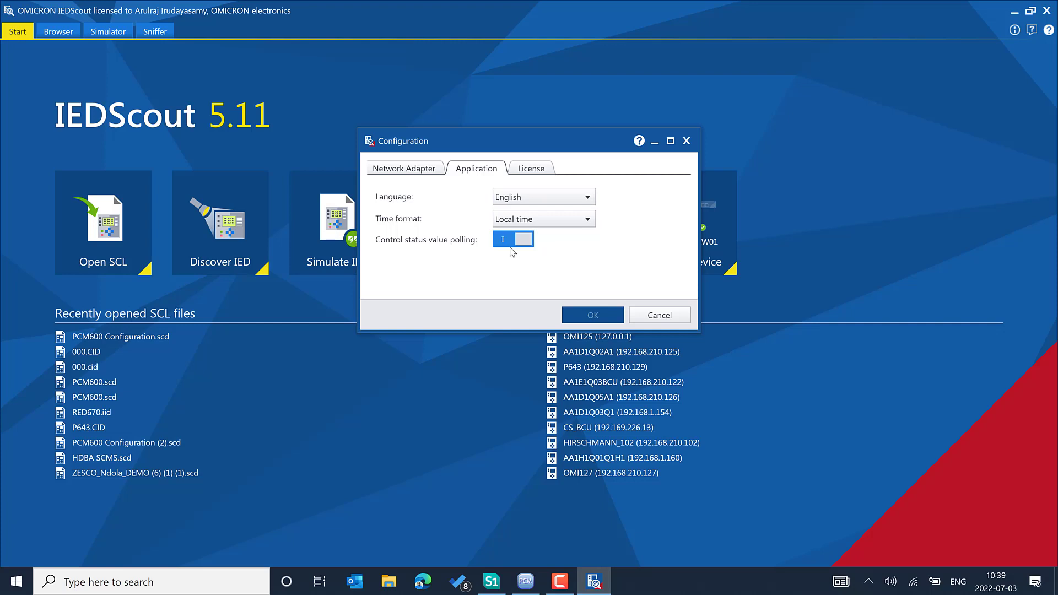
# Step: View the license details and license management information, and leave the configuration without saving
pyautogui.click(543, 174)
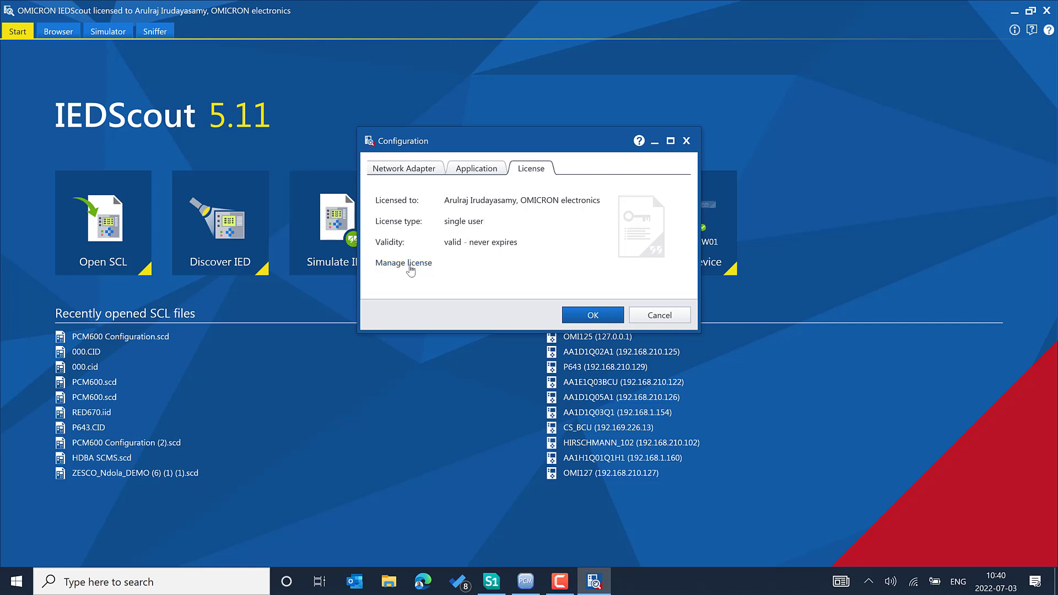
pyautogui.click(413, 264)
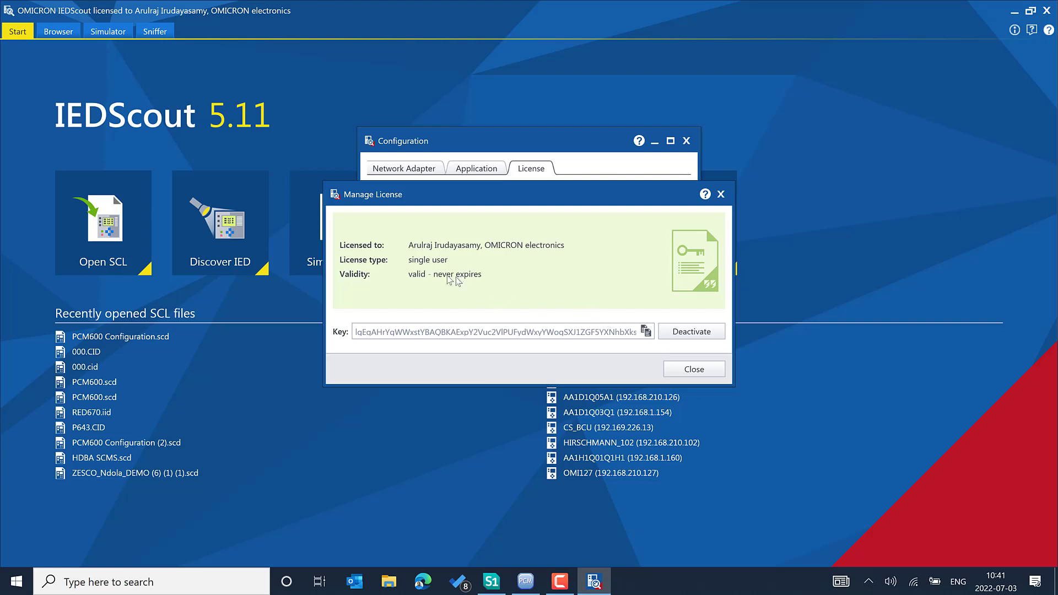
pyautogui.click(693, 370)
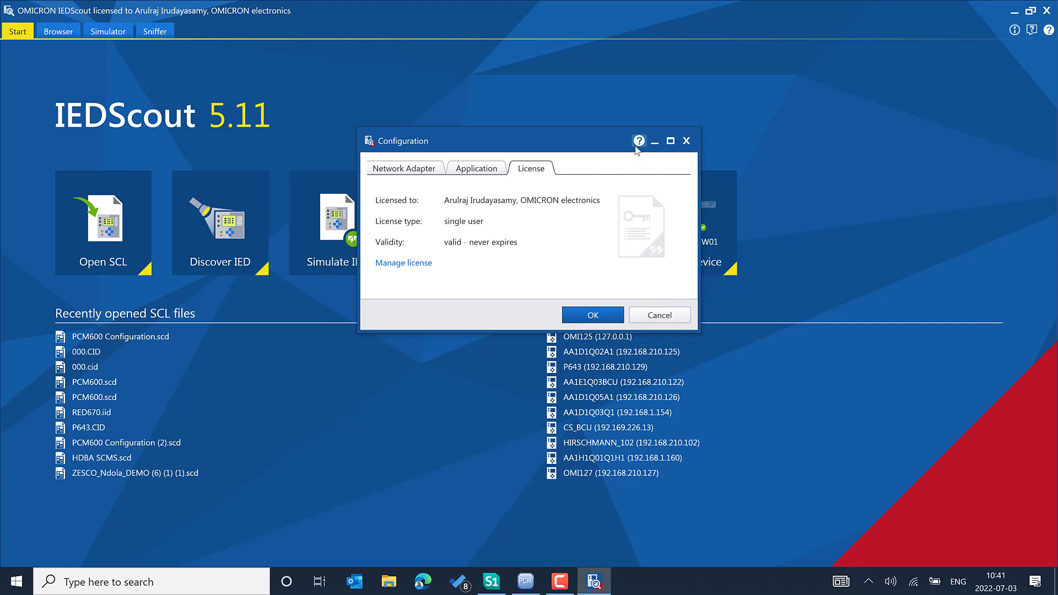
pyautogui.click(659, 317)
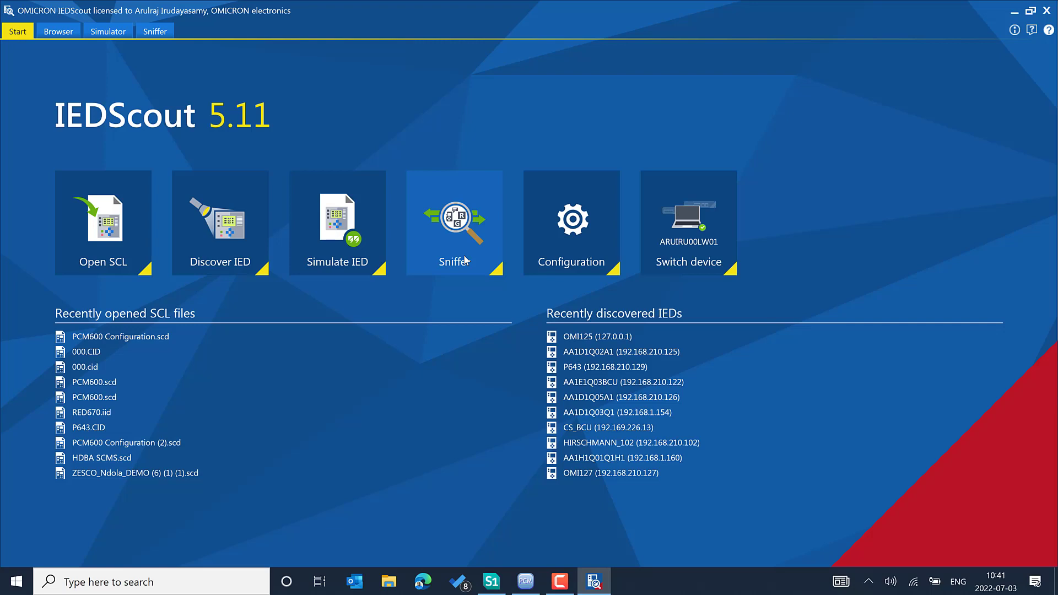
# Step: Start opening an SCL file, select PCM600.scd in the IEDScout folder and show the available file type filters
pyautogui.click(122, 243)
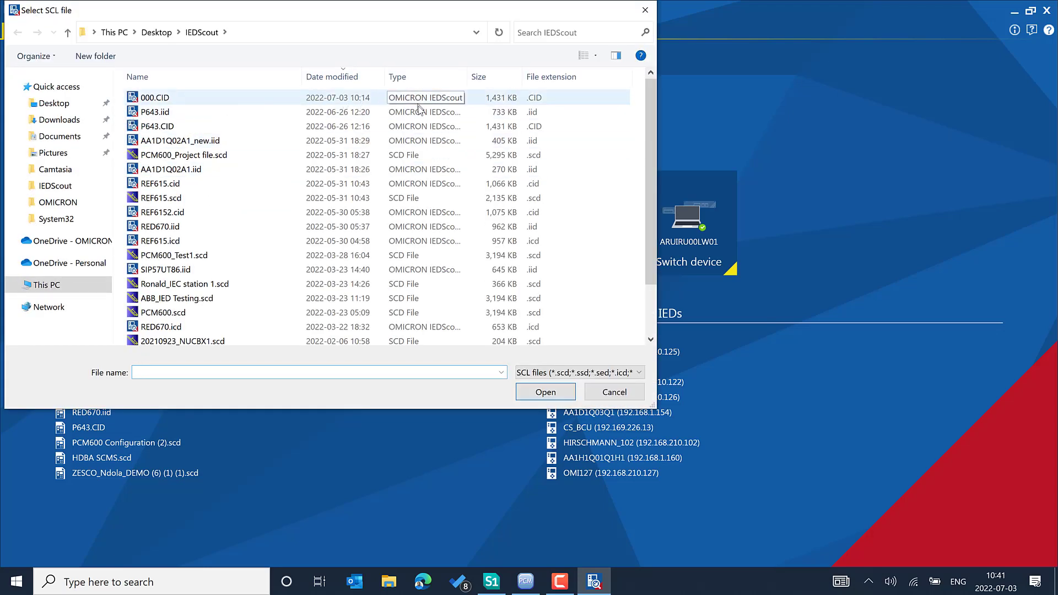
pyautogui.click(266, 317)
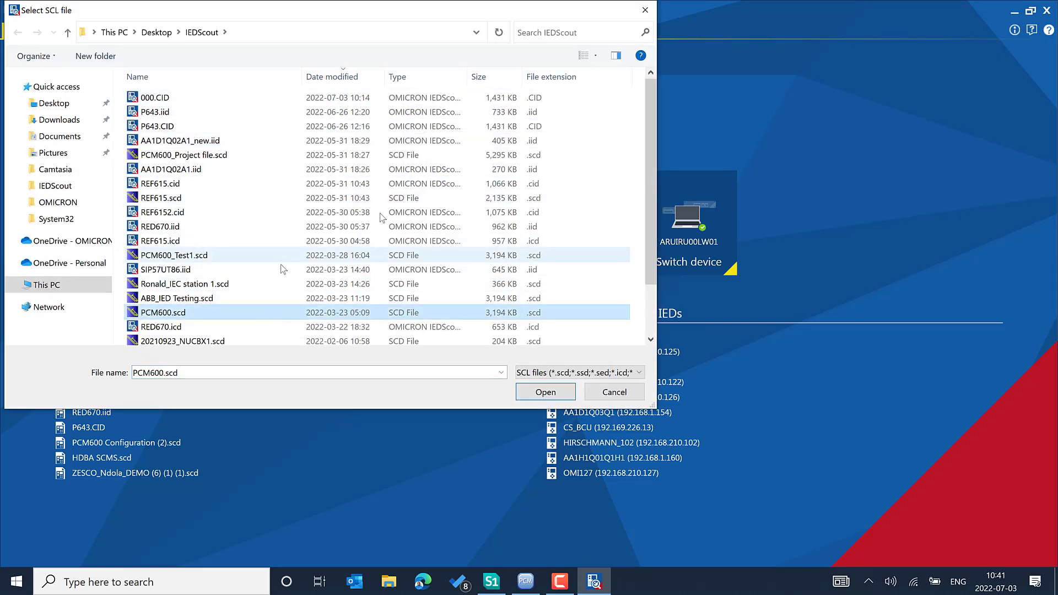
pyautogui.click(571, 374)
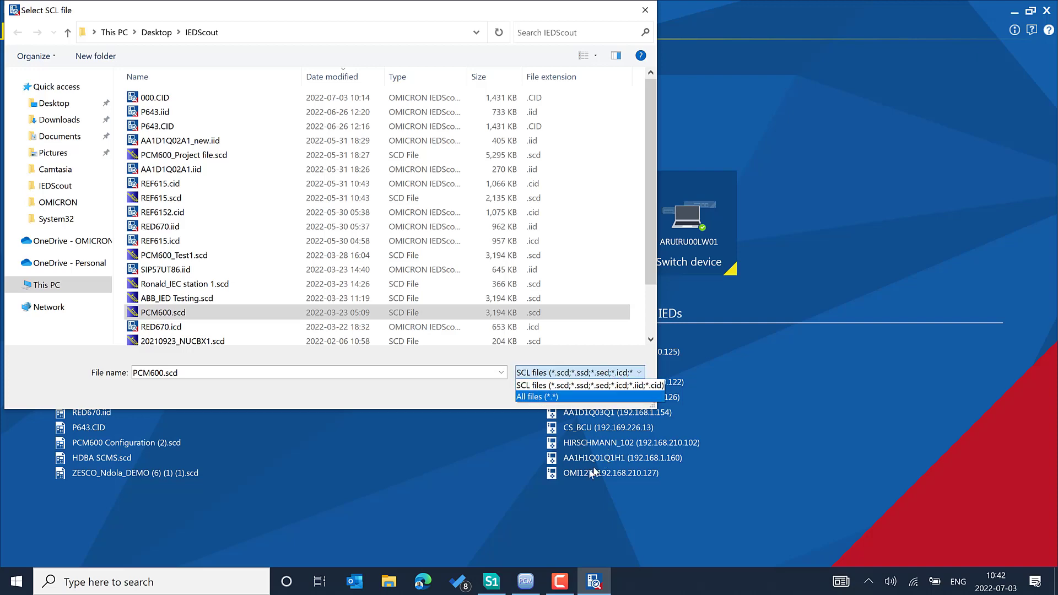
# Step: Switch to PCM600, go on to MiCOM S1 Agile, and open the P643 device's MCL 61850 file 000 in the IED Configurator
pyautogui.click(520, 583)
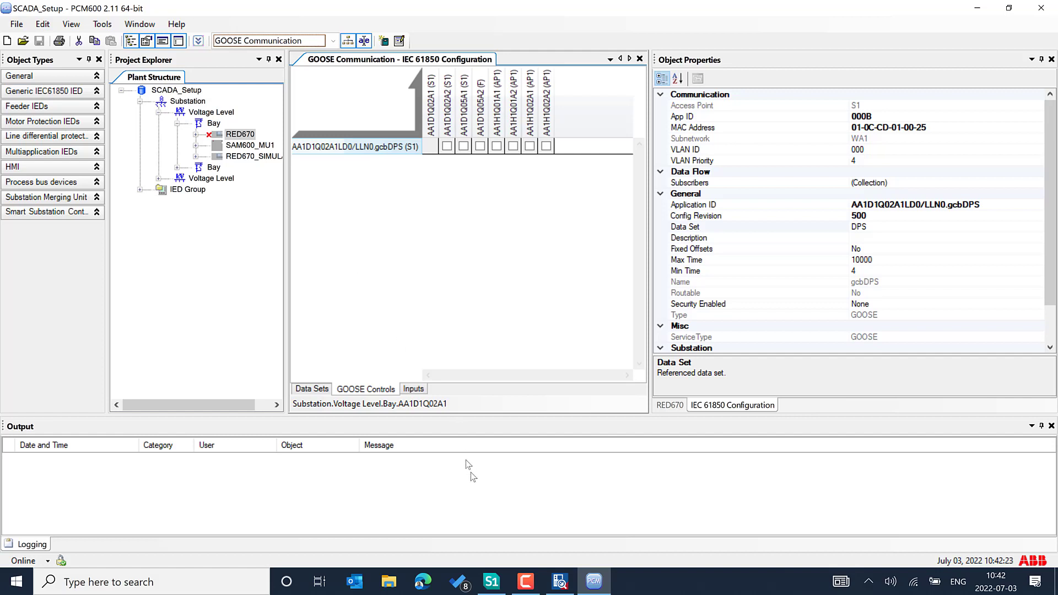
pyautogui.moveTo(491, 591)
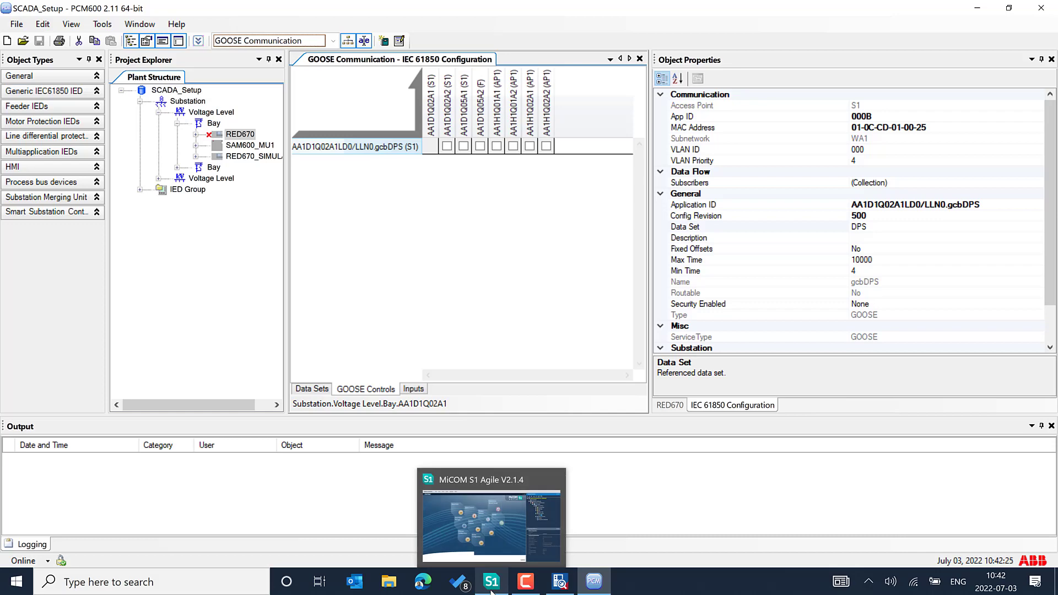
pyautogui.click(498, 561)
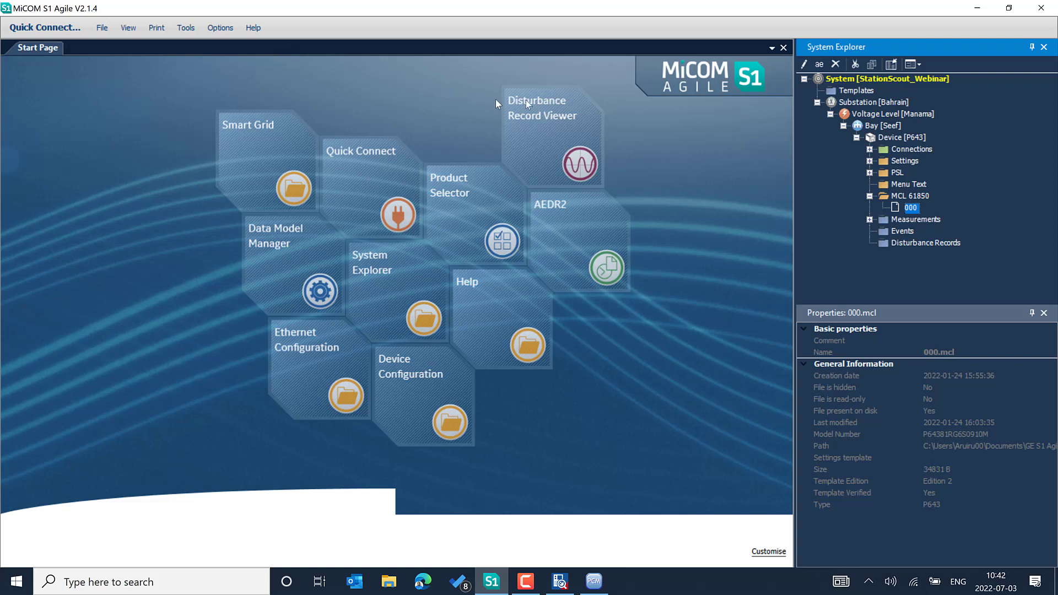
pyautogui.doubleClick(911, 209)
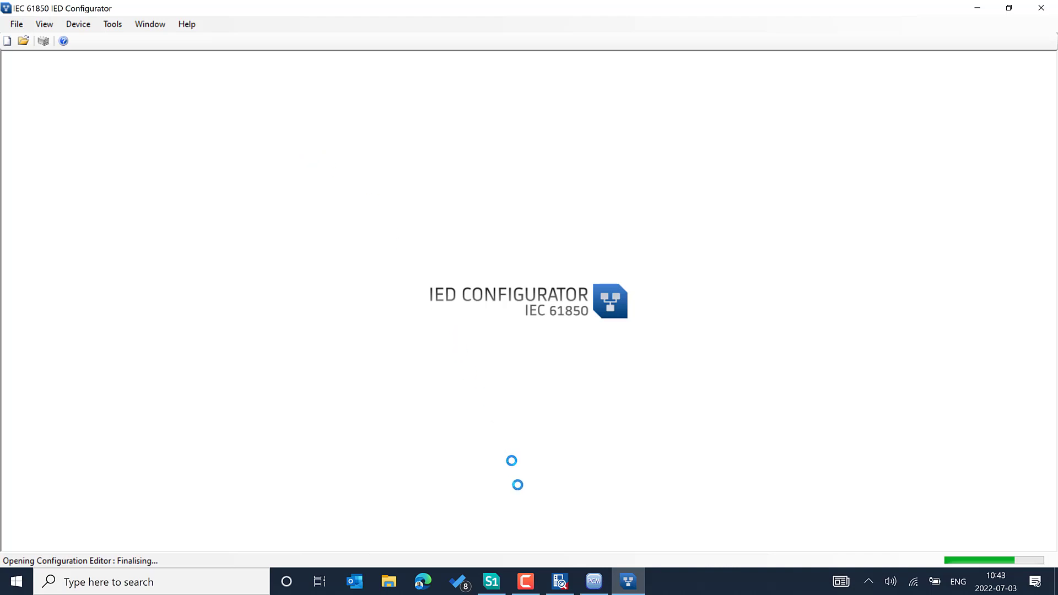
# Step: Switch to PCM600 and view the client-server communication of RED670 and the process bus communication of SAM600_MU1
pyautogui.click(591, 581)
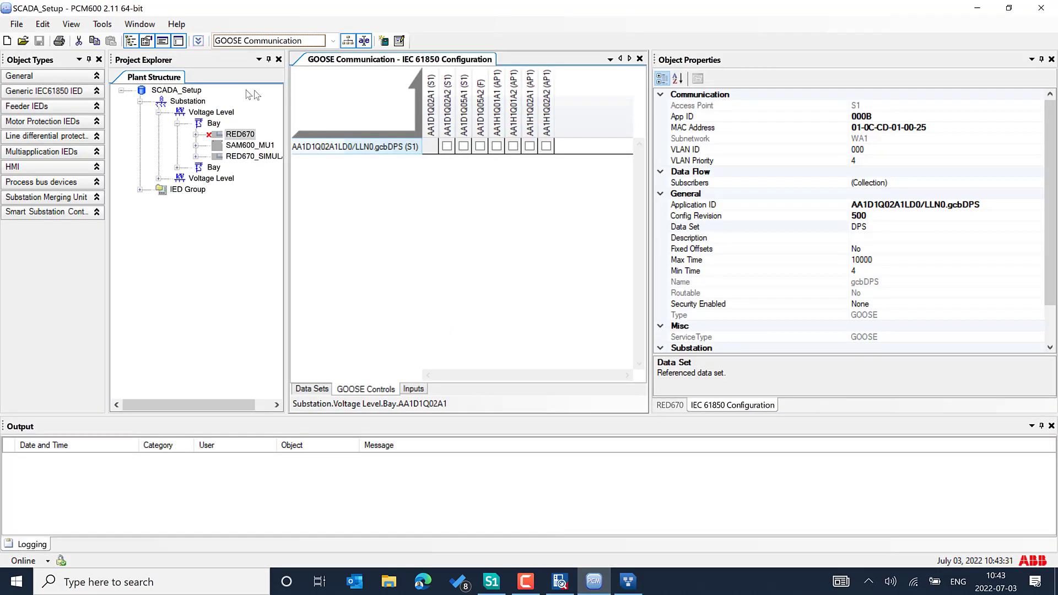
pyautogui.click(292, 43)
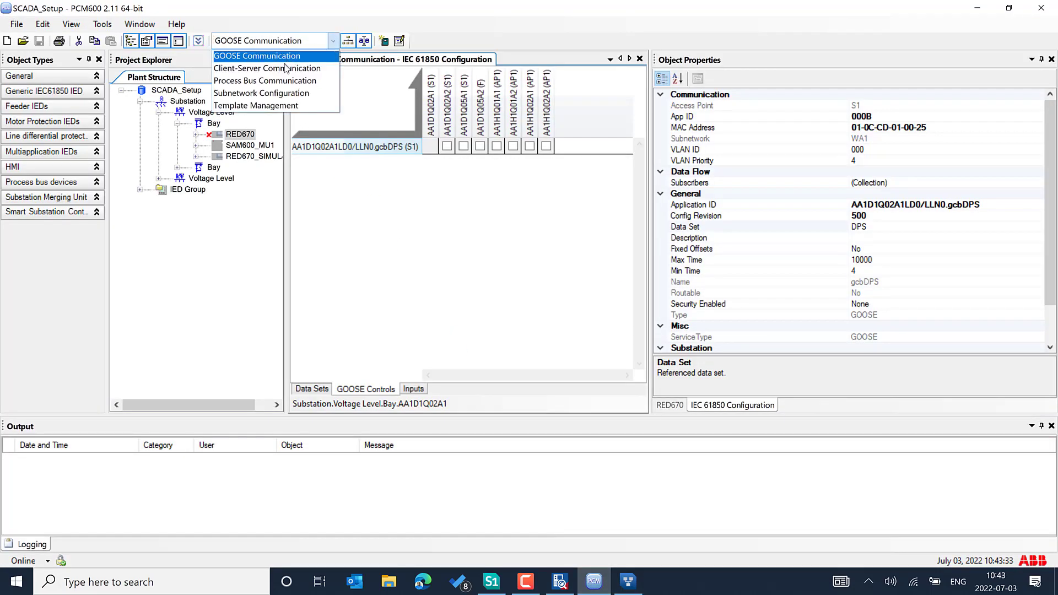
pyautogui.click(288, 69)
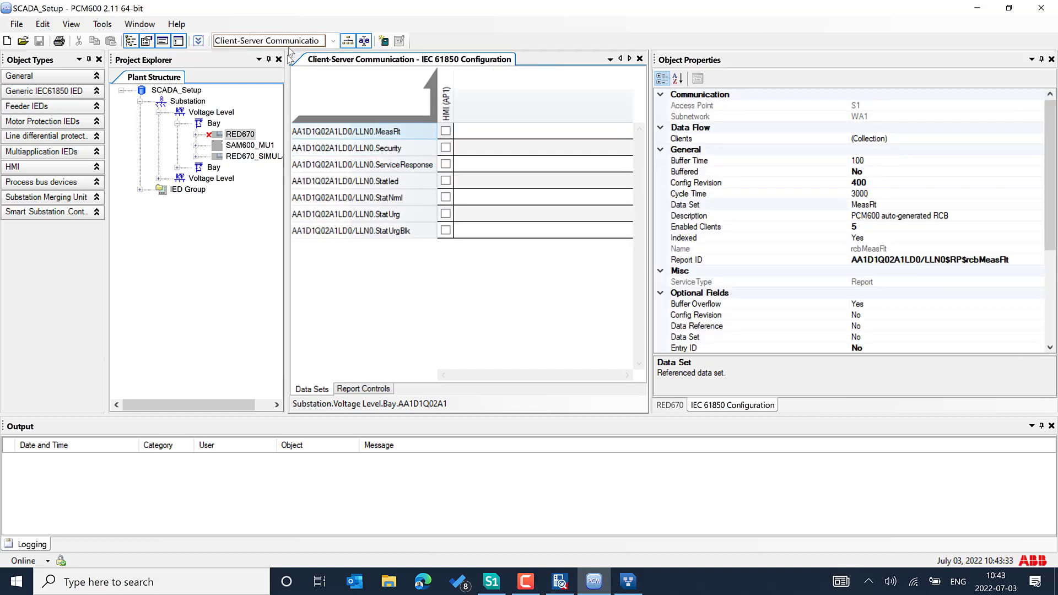
pyautogui.click(289, 42)
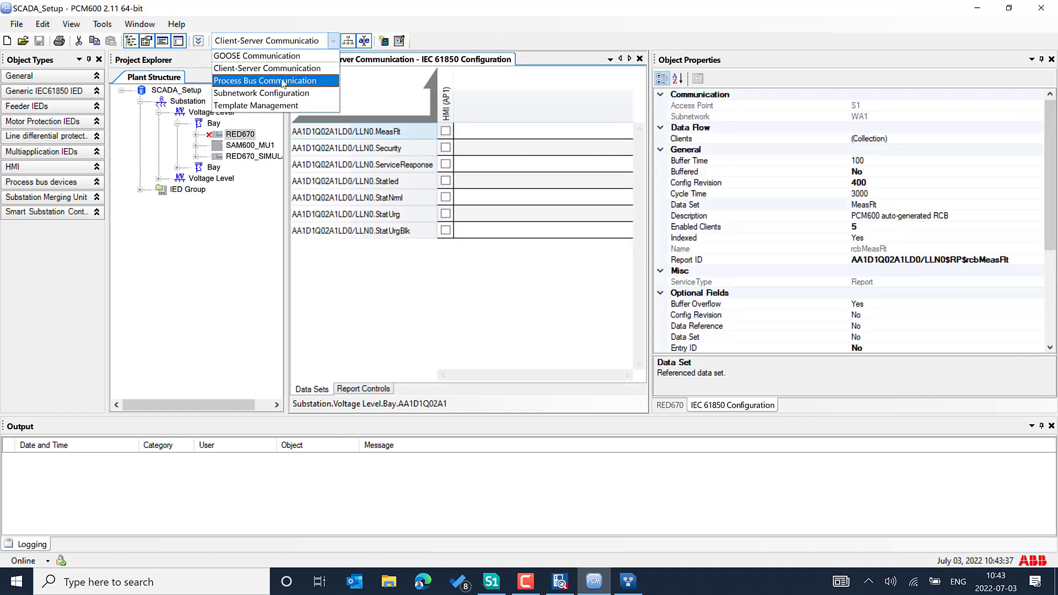
pyautogui.click(280, 81)
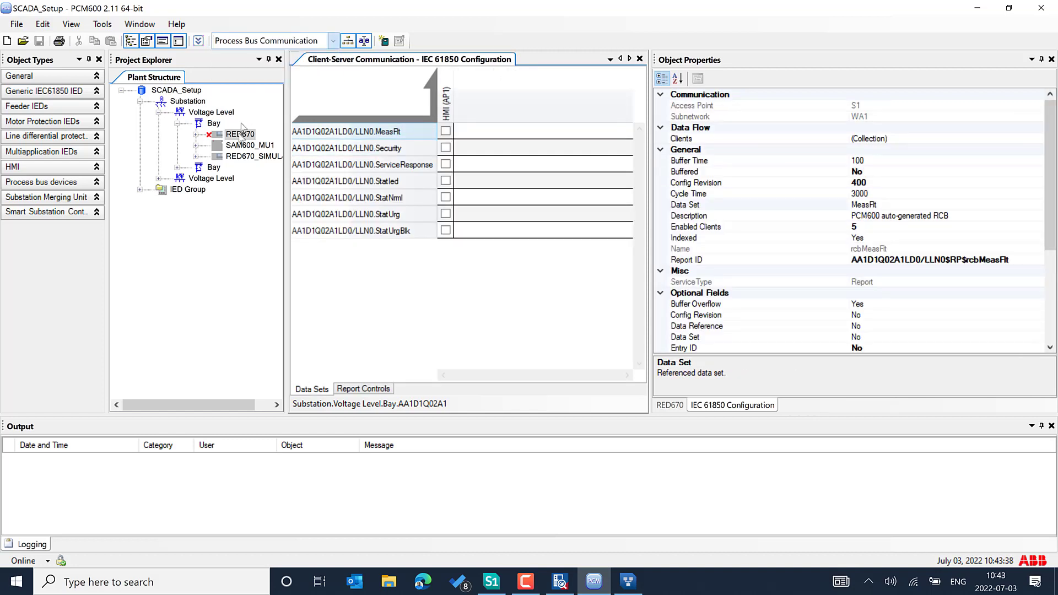
pyautogui.click(240, 146)
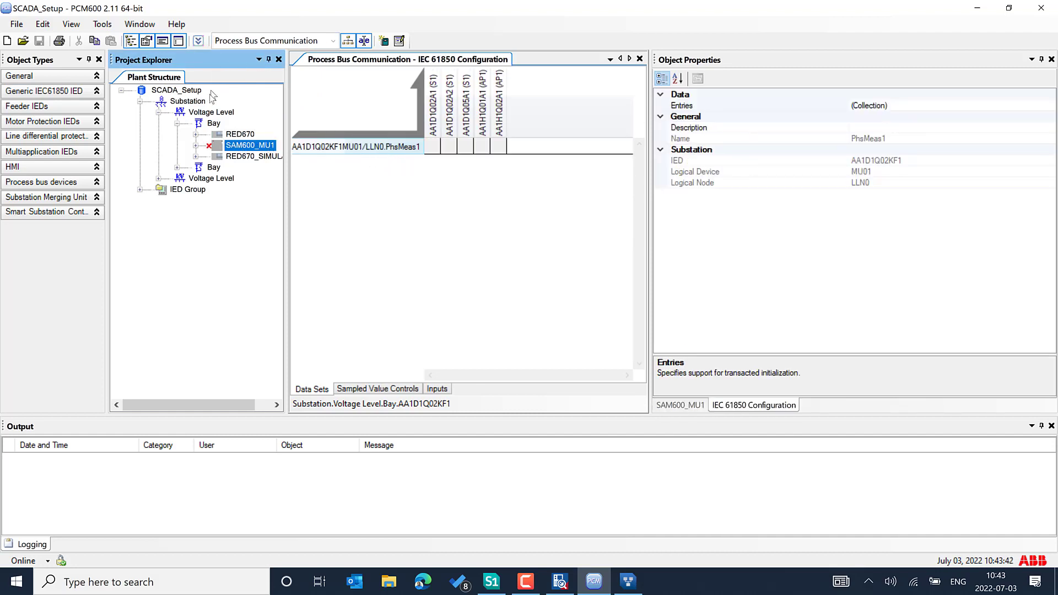
# Step: Export the Substation's SCL data as IEC 61850 Edition 2.1 to PCM600.scd in the OMICRON folder, replacing the existing file
pyautogui.click(192, 102)
pyautogui.rightClick(191, 102)
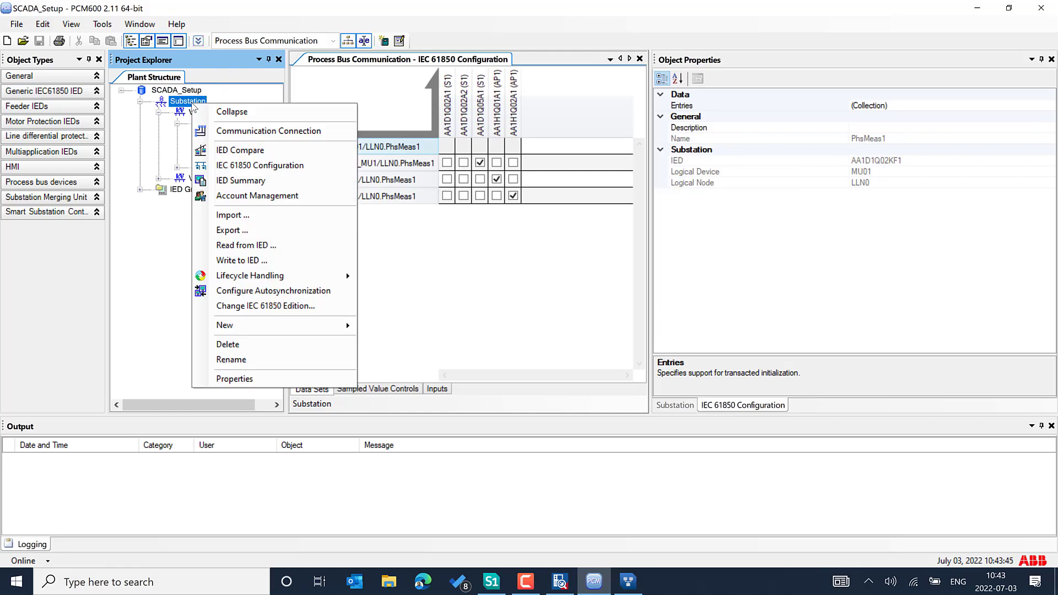
pyautogui.click(246, 230)
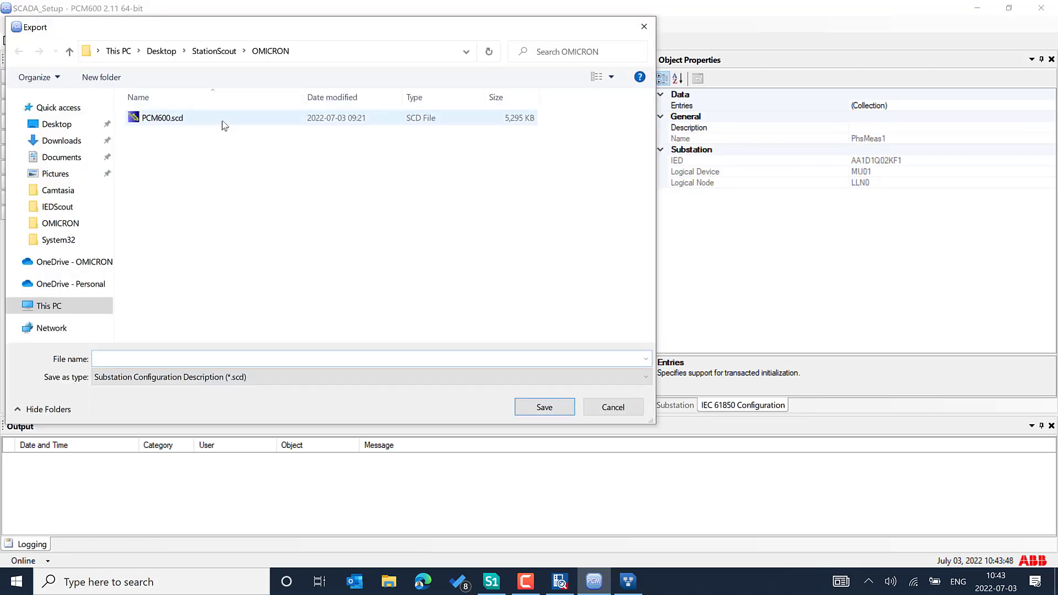
pyautogui.click(223, 120)
pyautogui.click(530, 407)
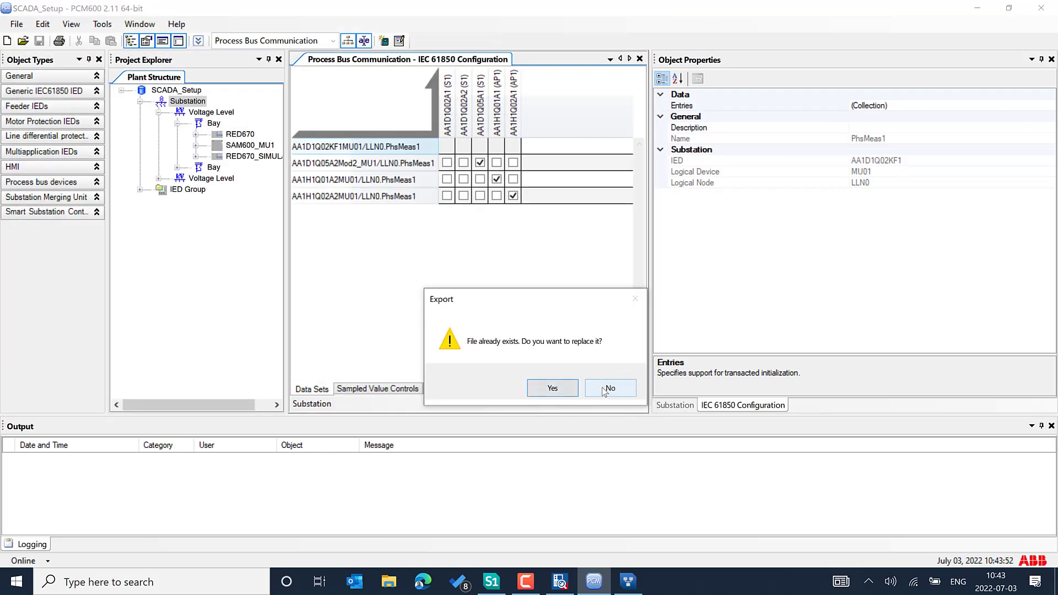
pyautogui.click(569, 390)
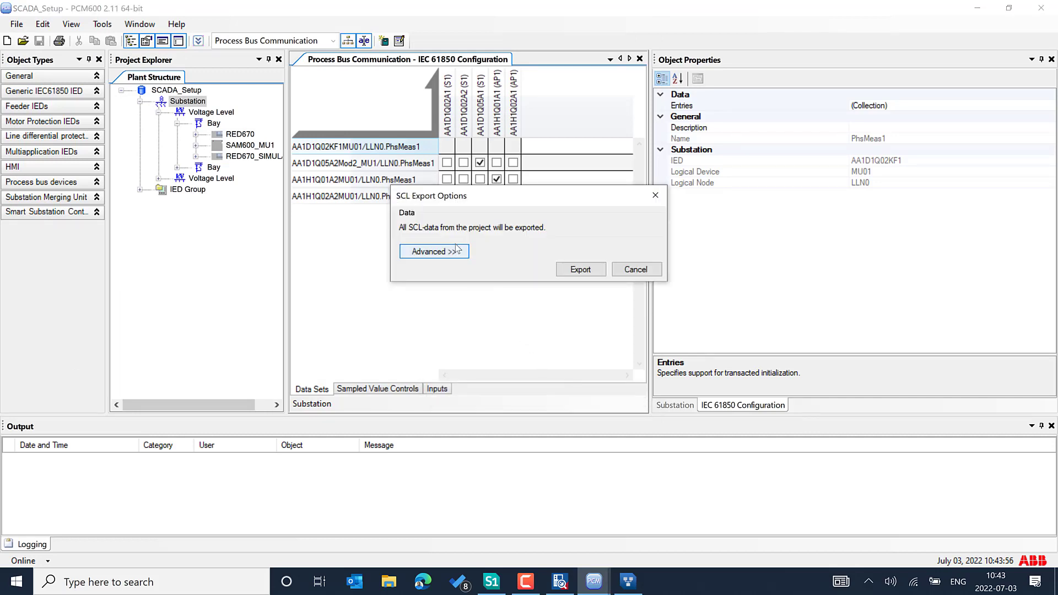
pyautogui.click(457, 251)
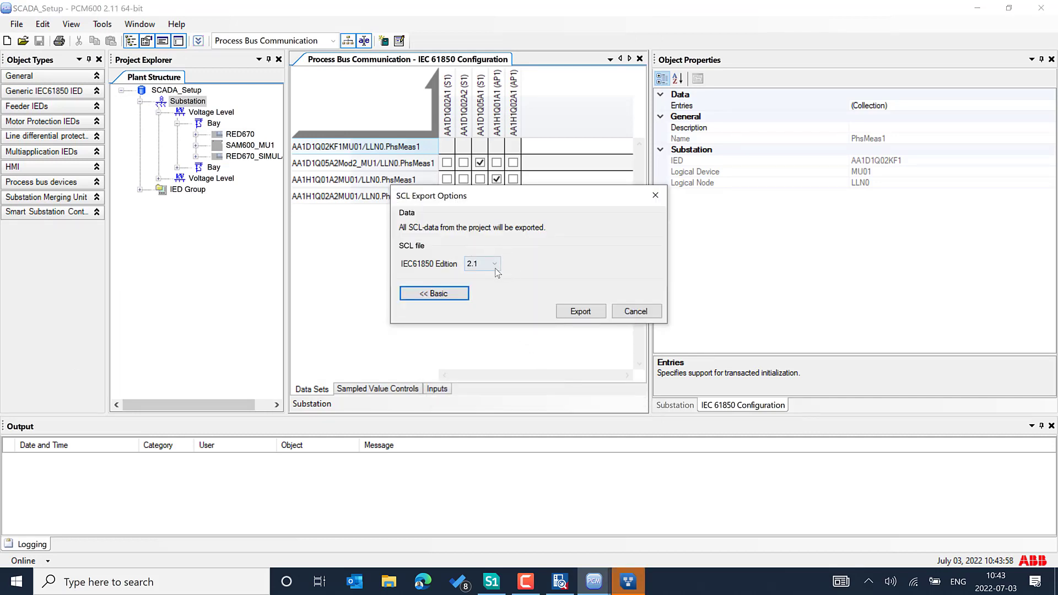
pyautogui.click(495, 266)
pyautogui.click(525, 268)
pyautogui.click(579, 311)
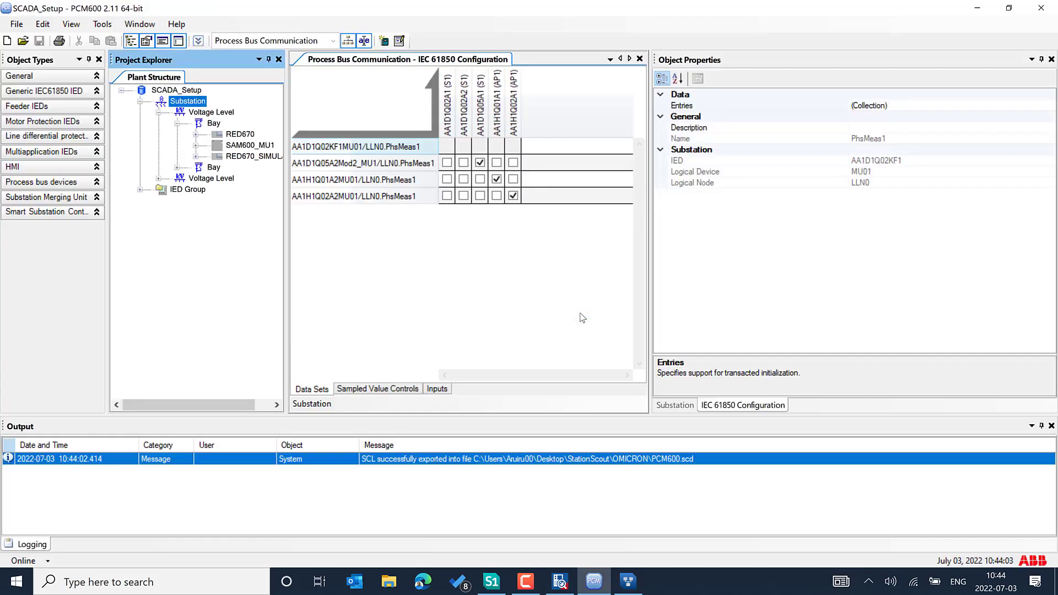
# Step: Copy the path of the Substation's export folder and cancel the new export
pyautogui.rightClick(194, 102)
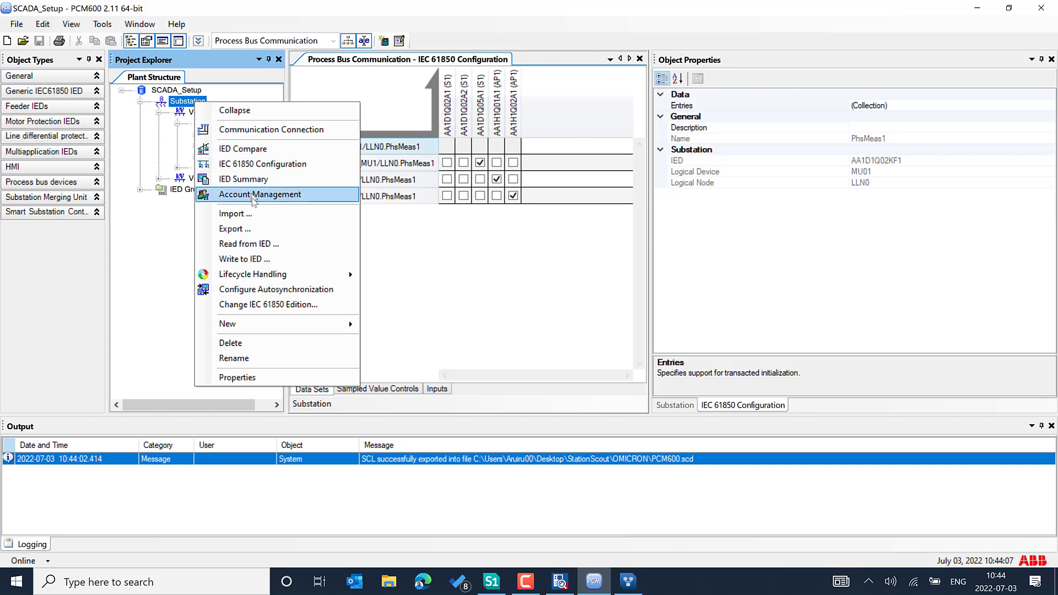
pyautogui.click(259, 228)
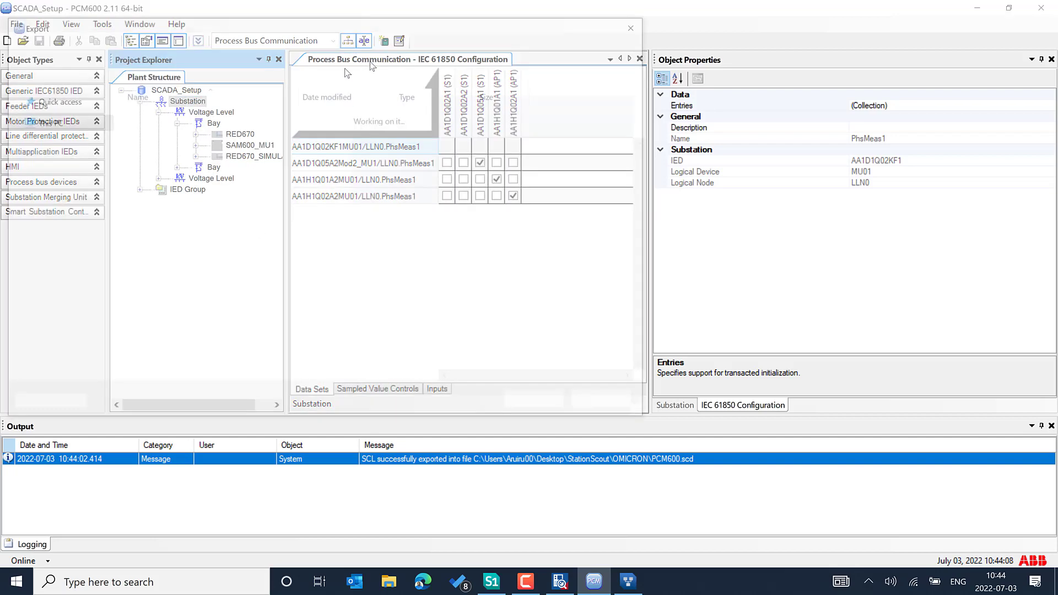
pyautogui.click(339, 57)
pyautogui.hotkey('ctrl', 'c')
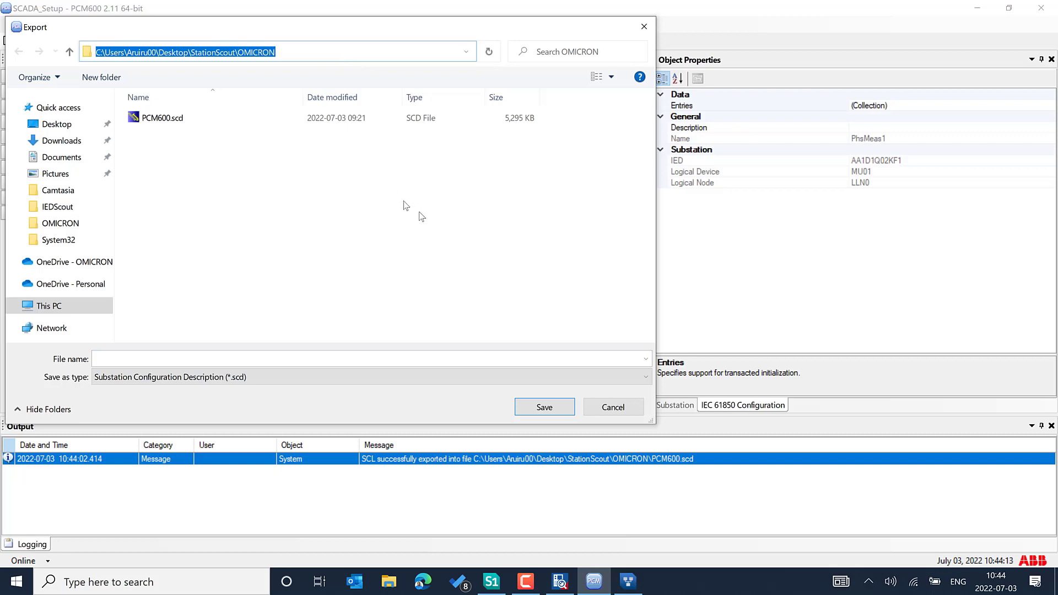
pyautogui.click(605, 402)
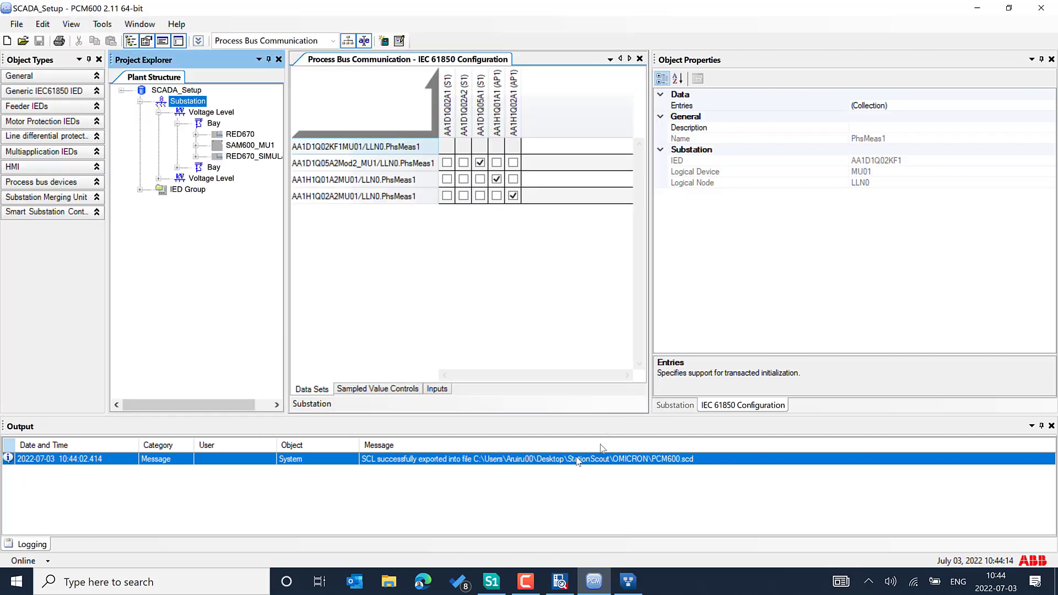
# Step: Switch to IEDScout and open PCM600.scd from the copied StationScout\OMICRON folder path
pyautogui.click(547, 572)
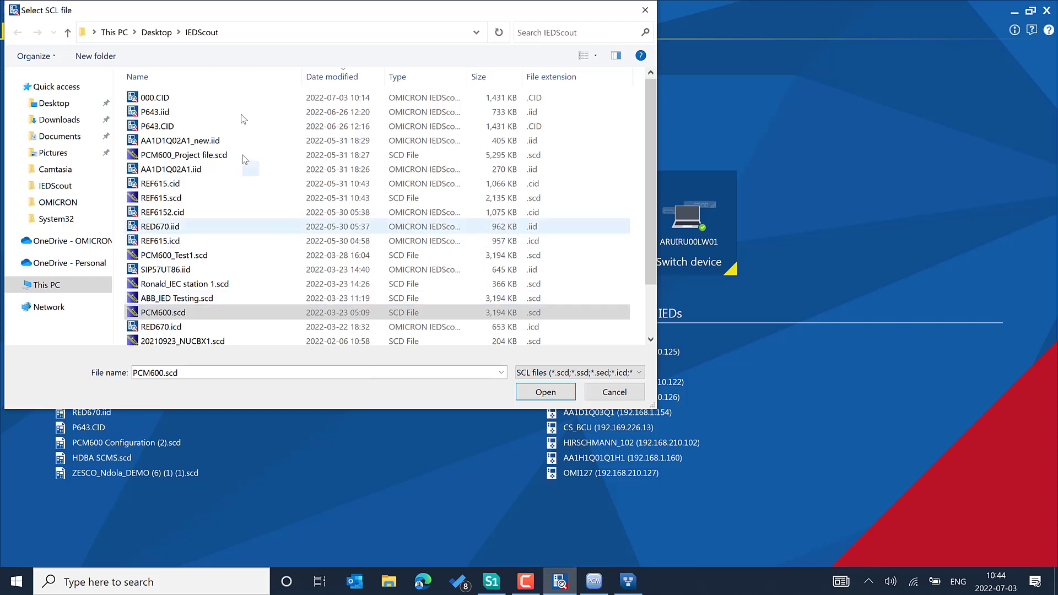
pyautogui.click(283, 36)
pyautogui.hotkey('ctrl', 'v')
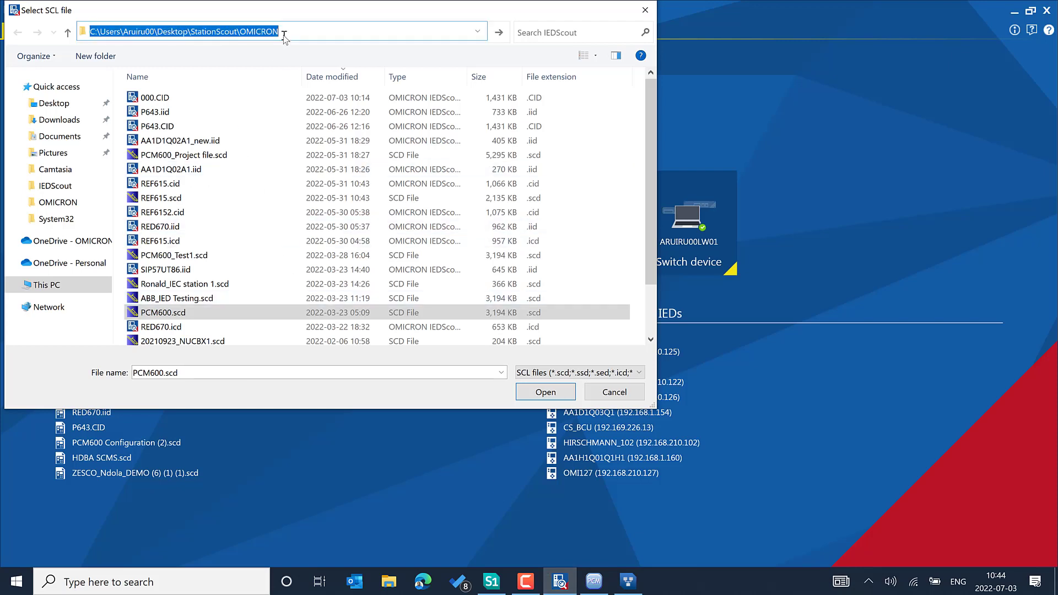
pyautogui.press('Return')
pyautogui.click(259, 104)
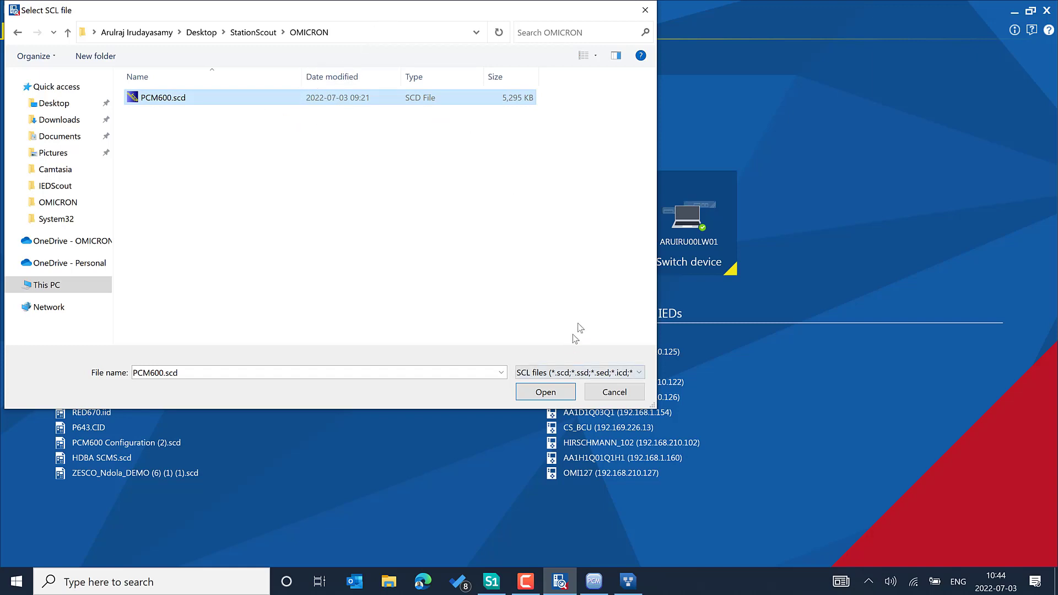
pyautogui.click(546, 392)
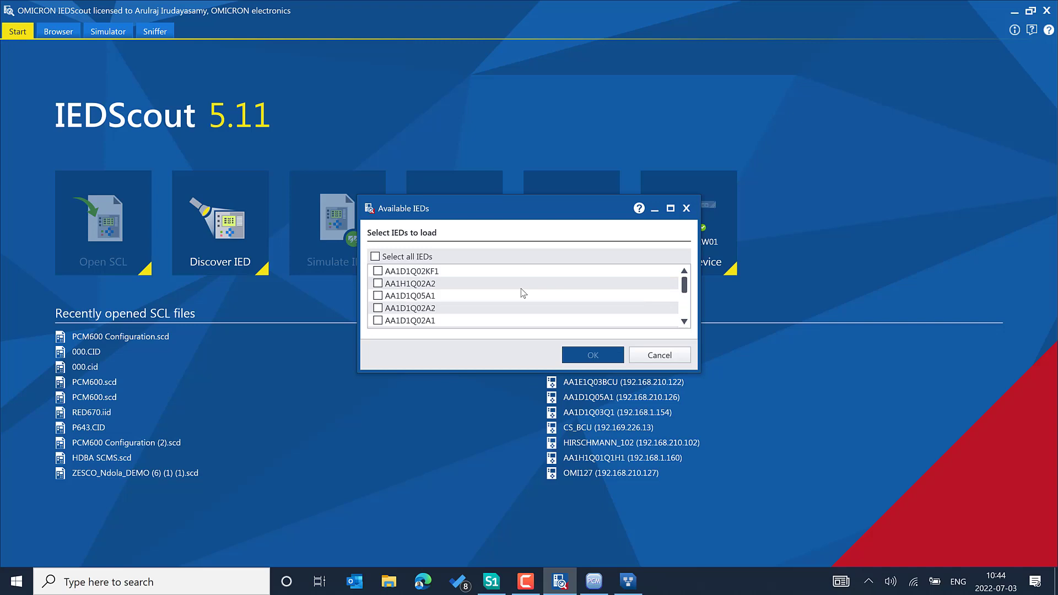
# Step: Load all available IEDs from the SCL file and show the information entries of the status history
pyautogui.click(375, 257)
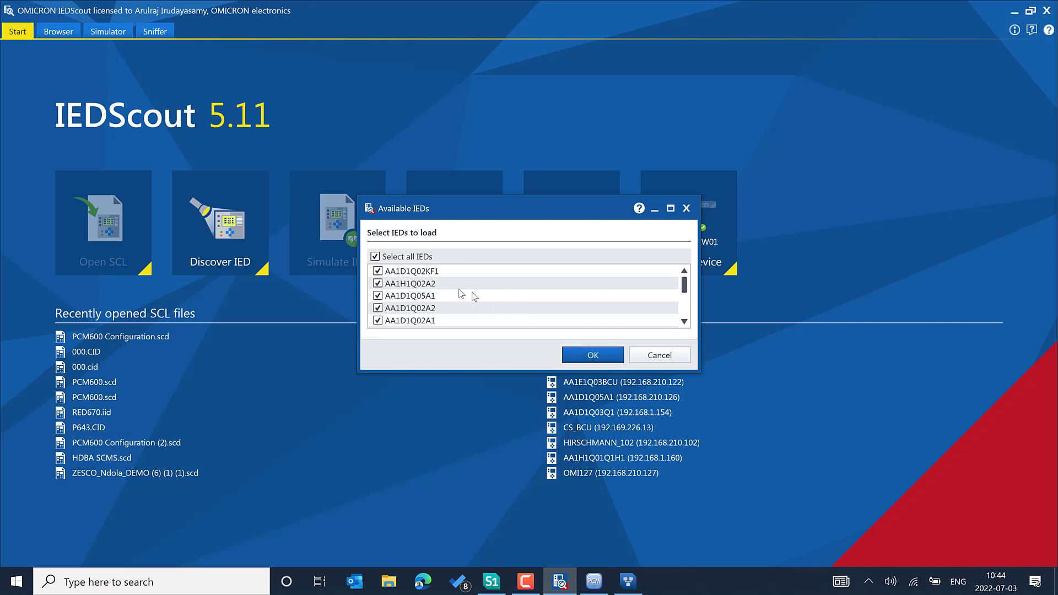
pyautogui.scroll(-3, 478, 292)
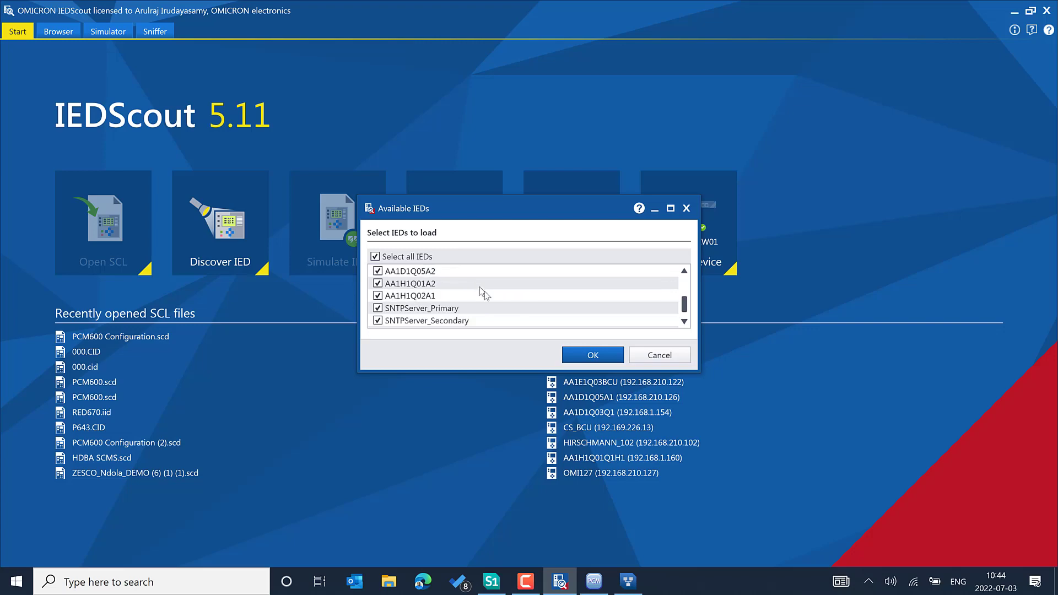
pyautogui.click(593, 356)
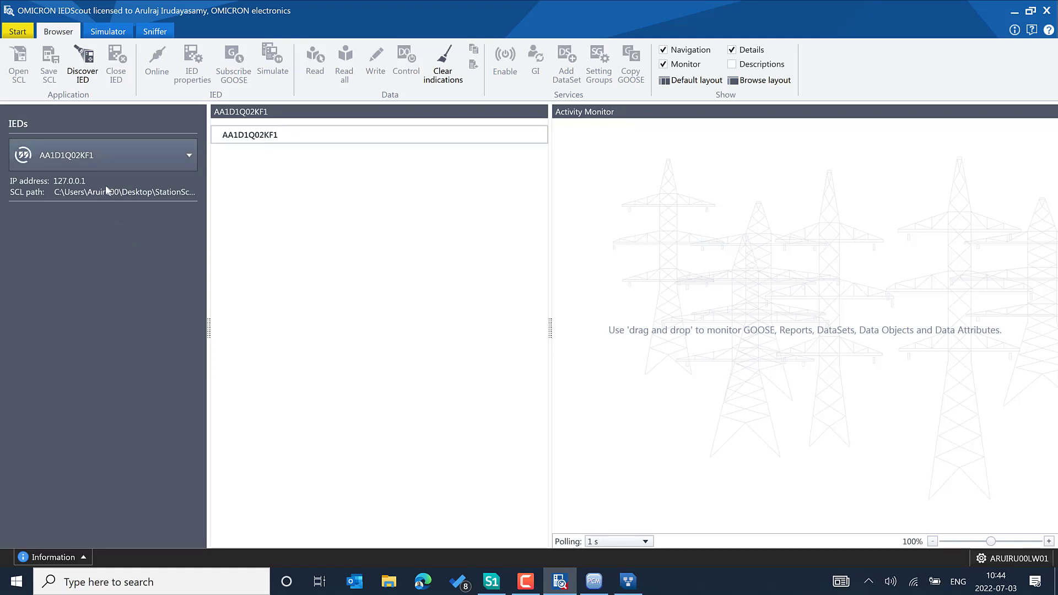
pyautogui.click(71, 555)
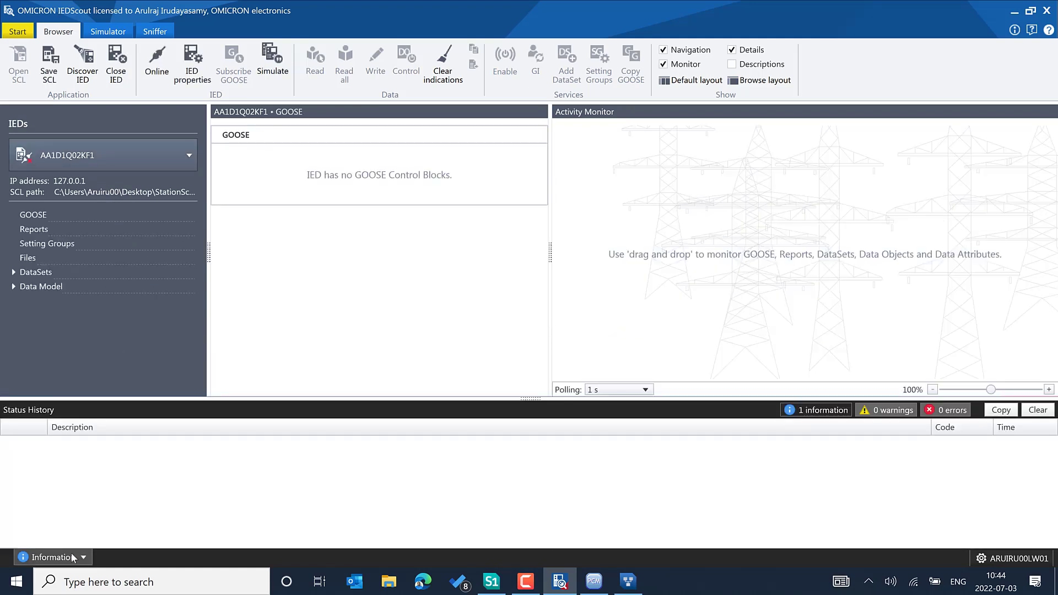
pyautogui.click(793, 410)
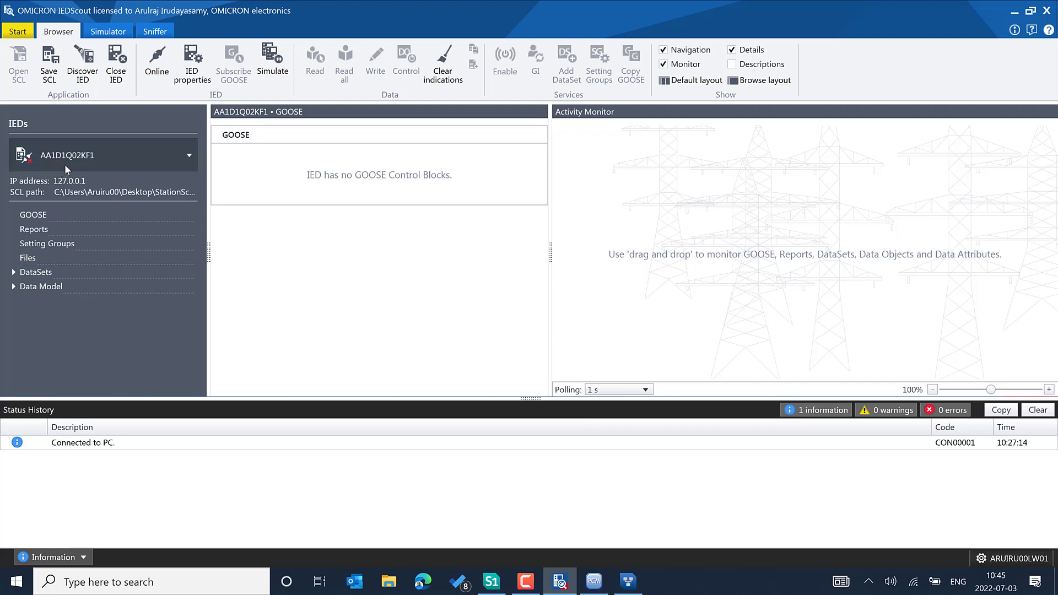
# Step: View IED AA1H1Q02A2 among the loaded IEDs and go back to AA1D1Q02KF1
pyautogui.click(146, 160)
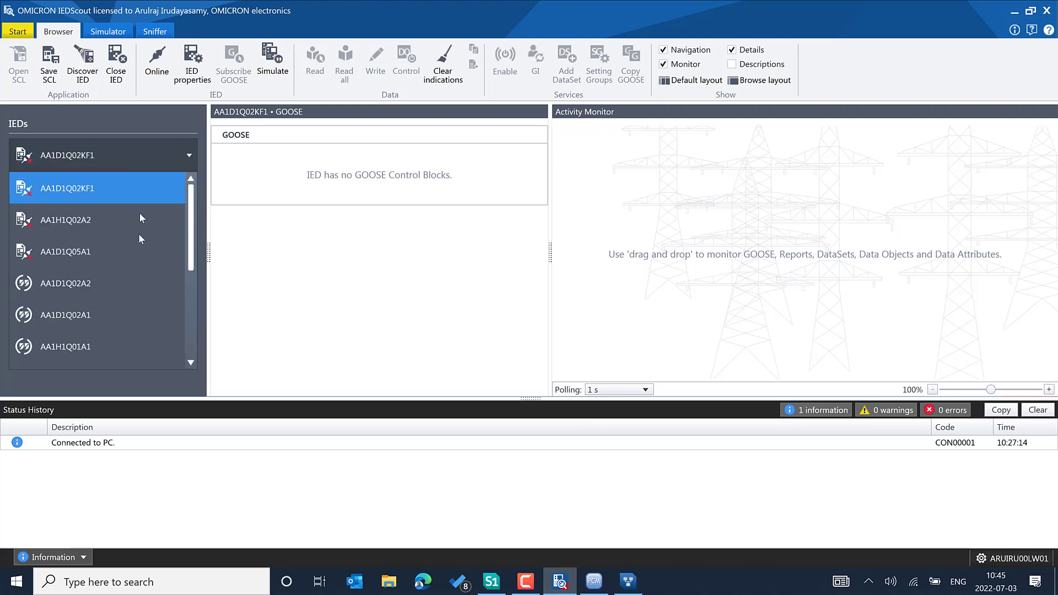
pyautogui.click(113, 223)
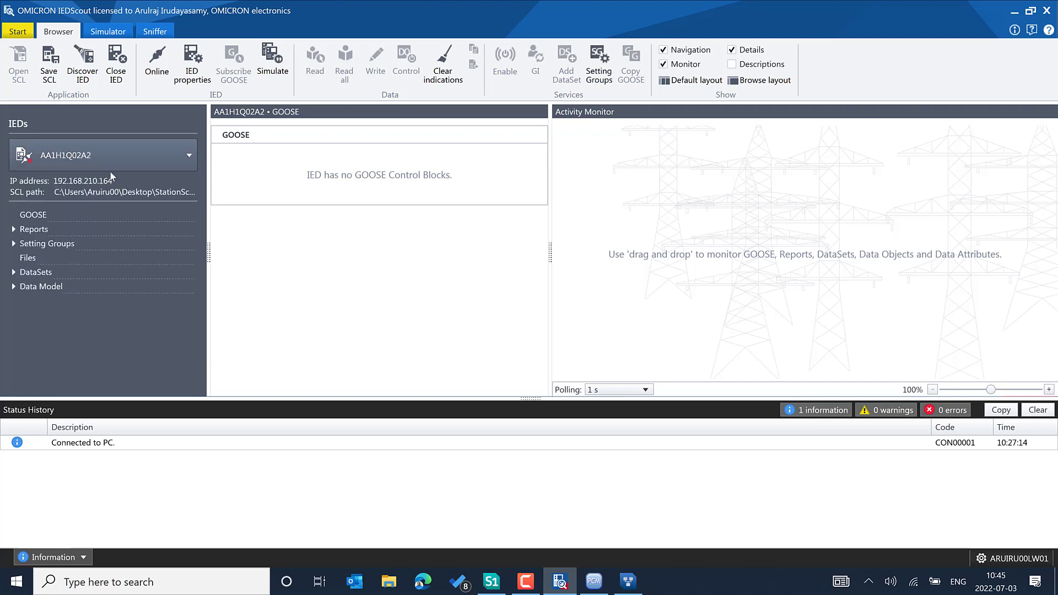
pyautogui.click(114, 157)
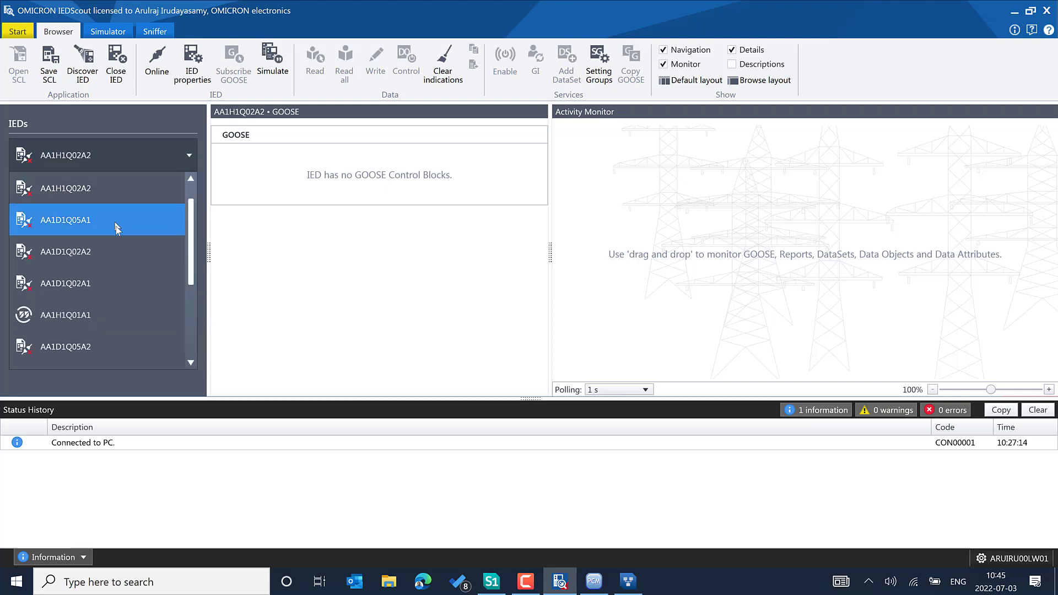
pyautogui.scroll(1, 115, 220)
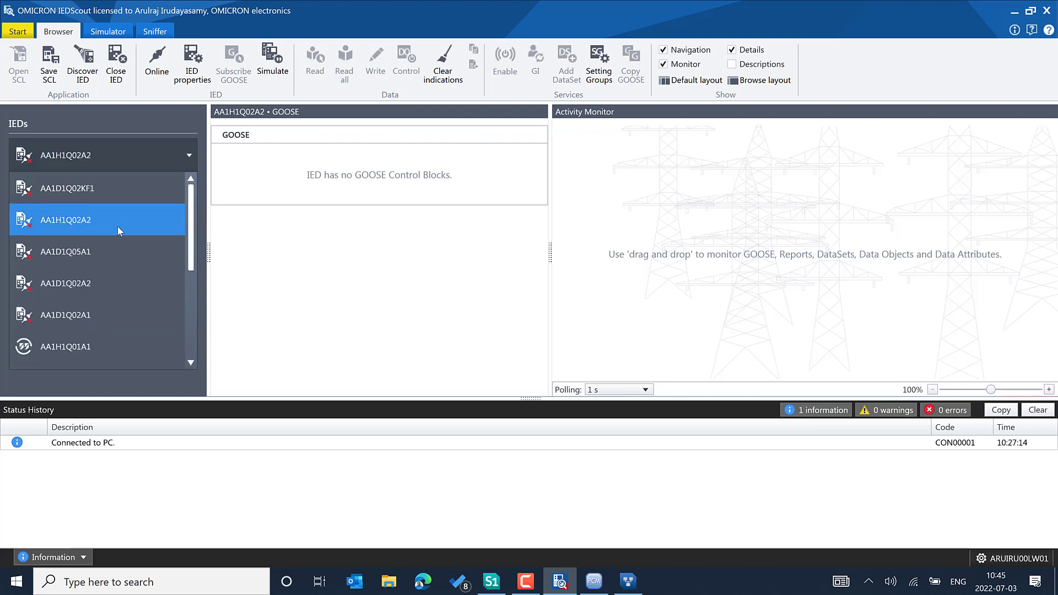
pyautogui.click(108, 197)
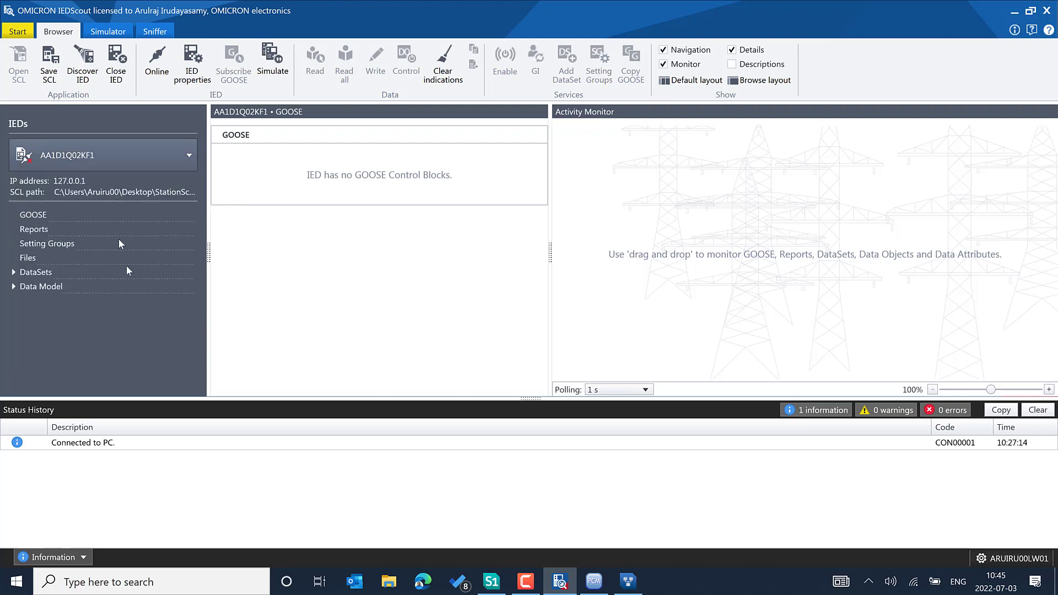
# Step: Select IED AA1D1Q05A1 and view the attributes of its GOOSE control block LLN0.GCB1 under LD0
pyautogui.click(127, 154)
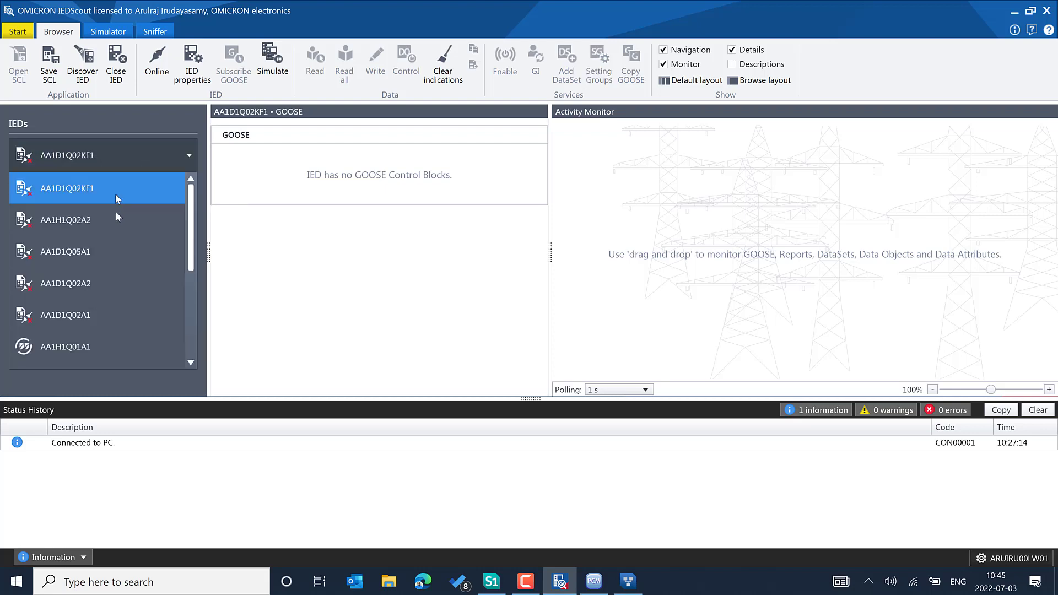
pyautogui.click(111, 252)
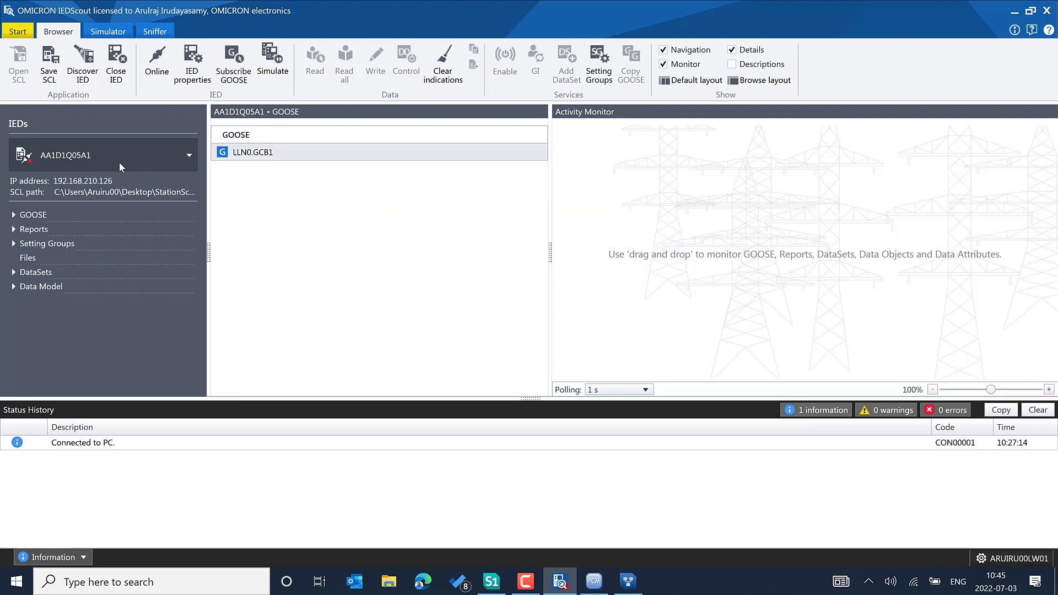
pyautogui.click(13, 216)
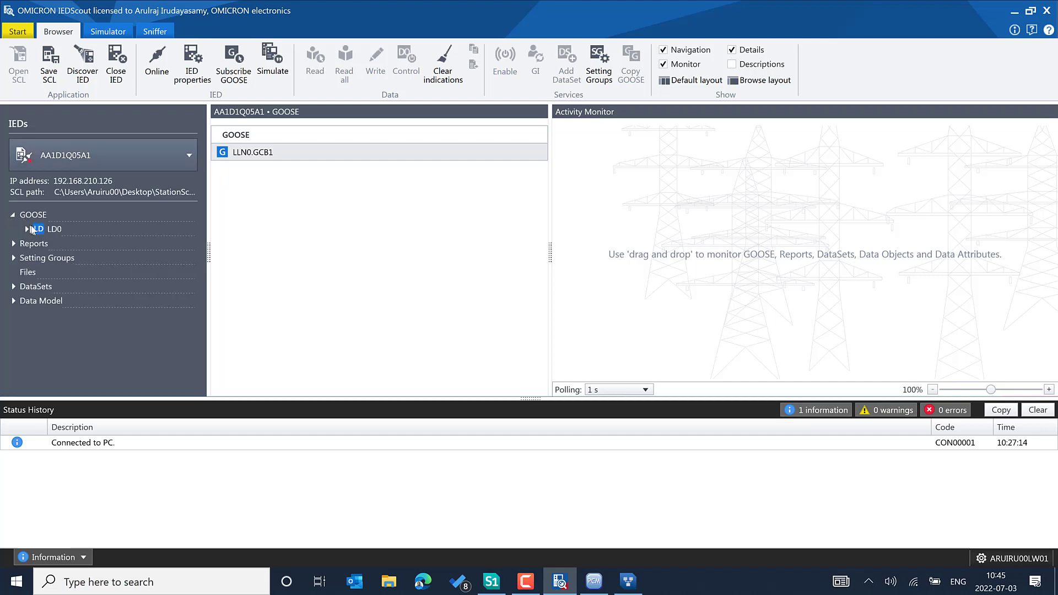
pyautogui.click(29, 229)
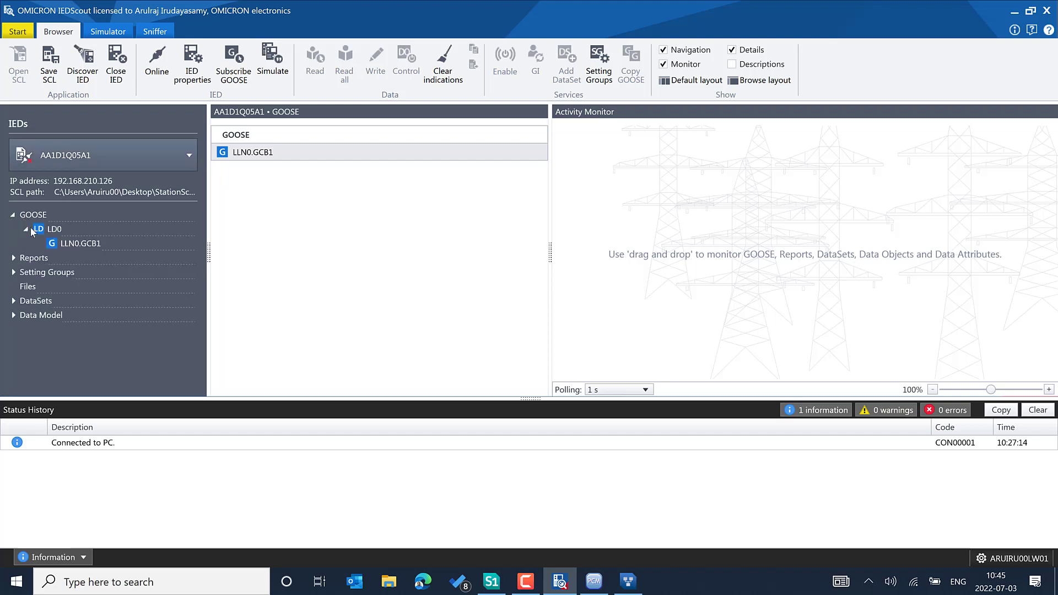
pyautogui.click(68, 245)
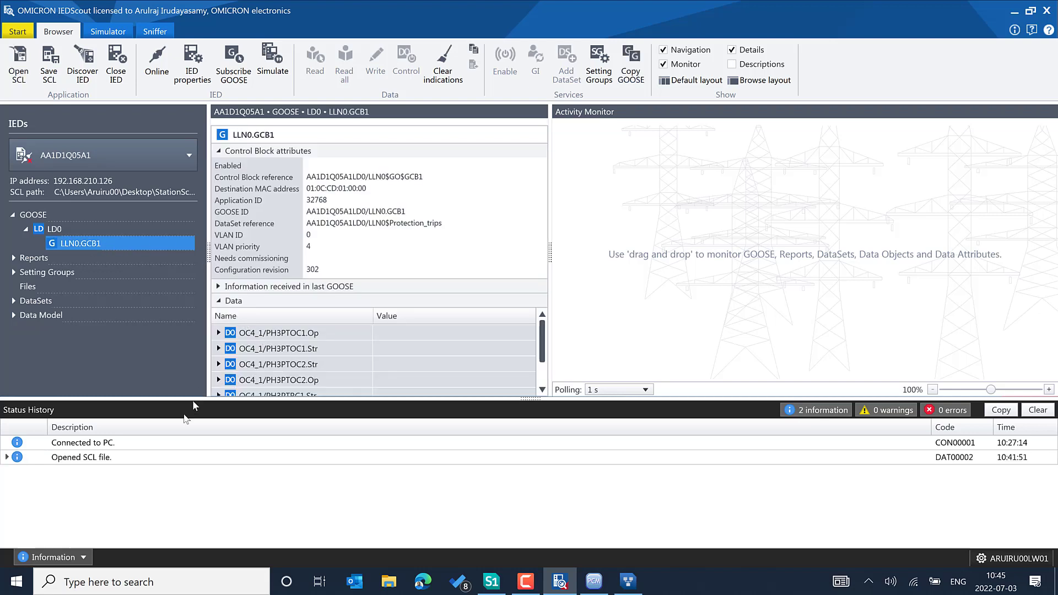
# Step: Examine the detail messages logged under the "Opened SCL file" entry in the status history
pyautogui.click(7, 457)
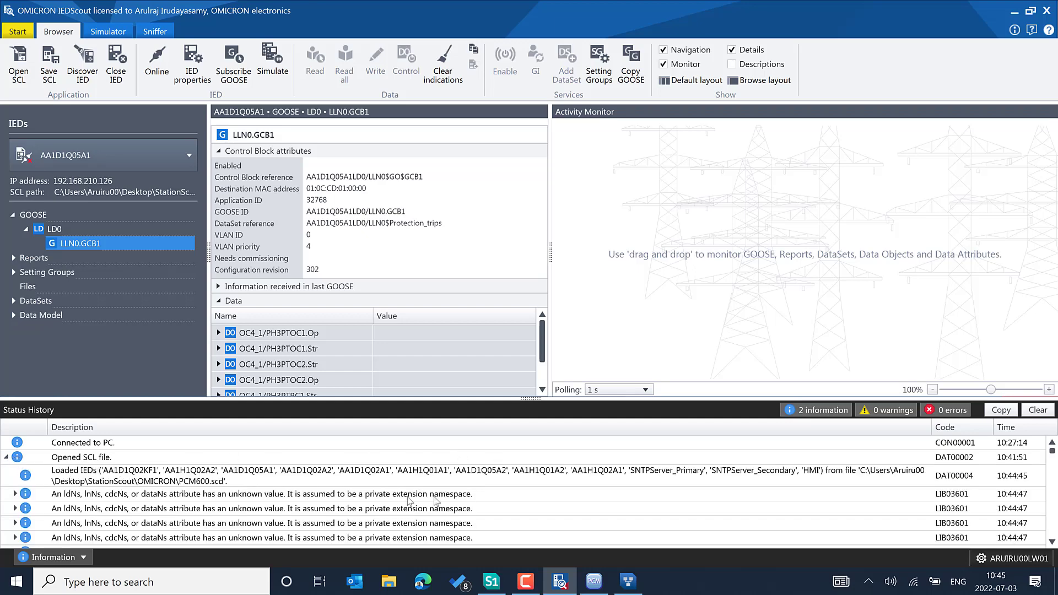
pyautogui.click(7, 458)
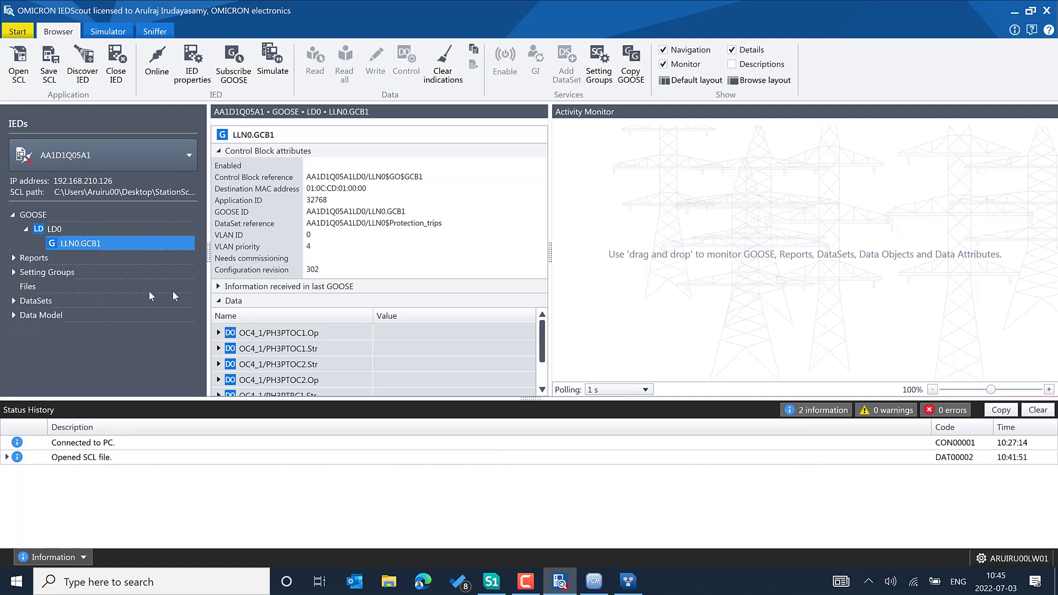
# Step: Show the last-received information of GOOSE control block LLN0.GCB1 in an enlarged view and inspect the attributes of its data object OC4_1/PH3PTOC2.Op
pyautogui.click(218, 287)
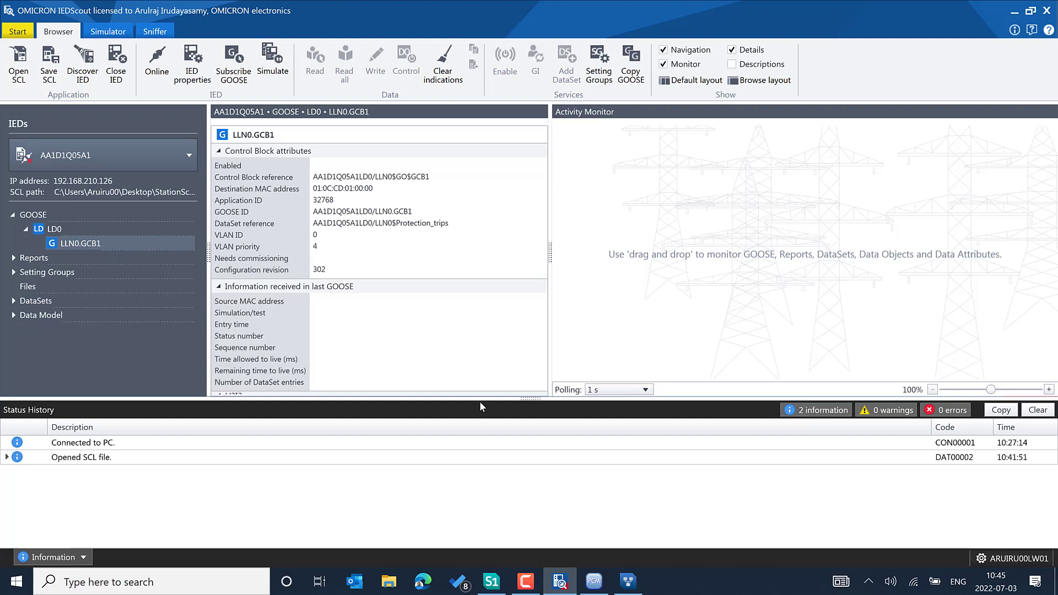
pyautogui.moveTo(481, 398); pyautogui.dragTo(473, 477)
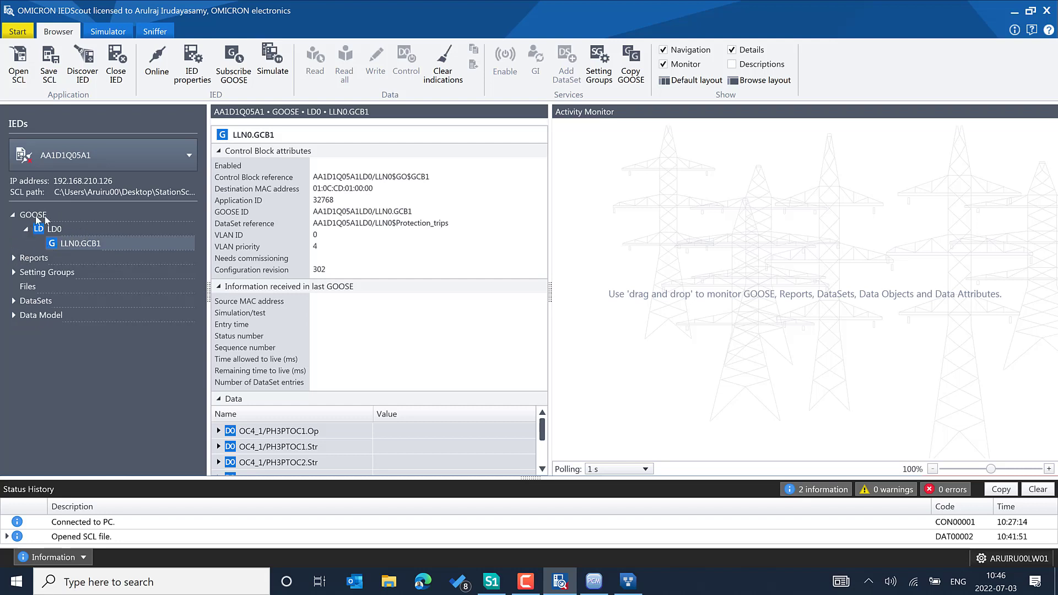
pyautogui.click(14, 258)
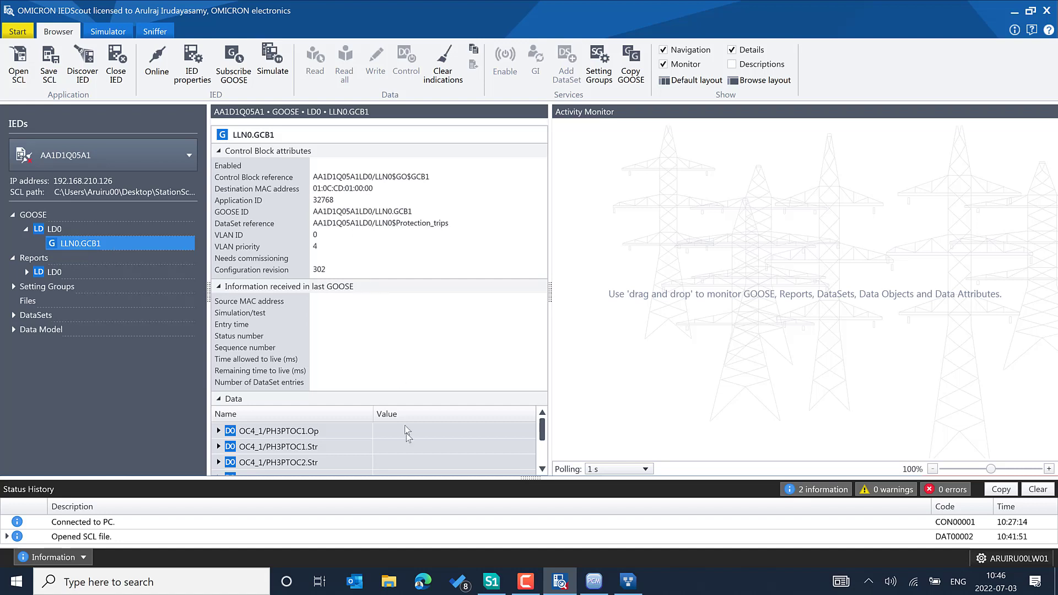
pyautogui.scroll(-2, 479, 438)
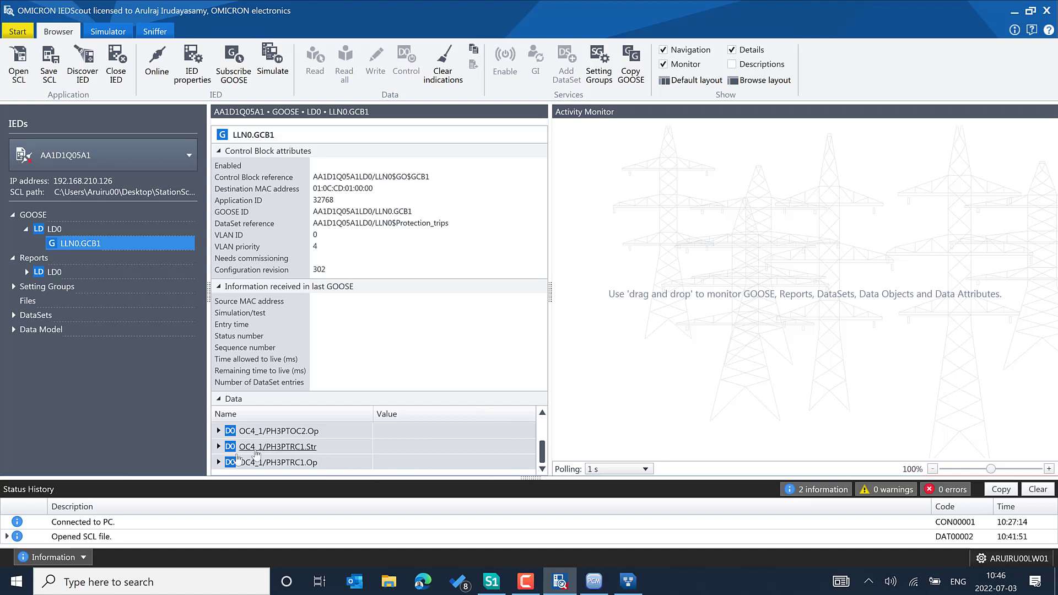
pyautogui.click(220, 430)
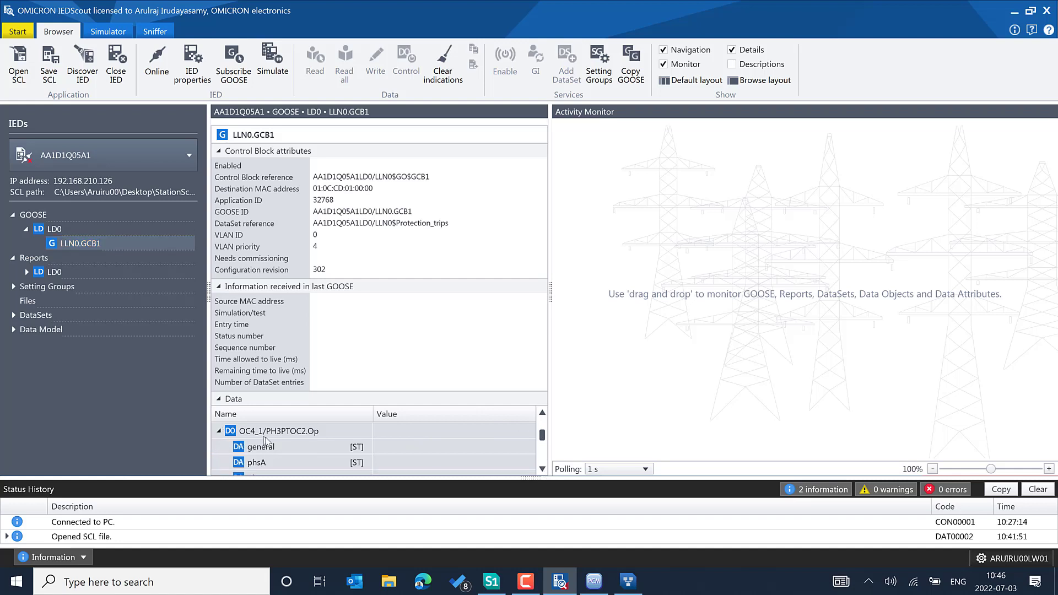
pyautogui.scroll(-2, 263, 439)
pyautogui.scroll(3, 264, 440)
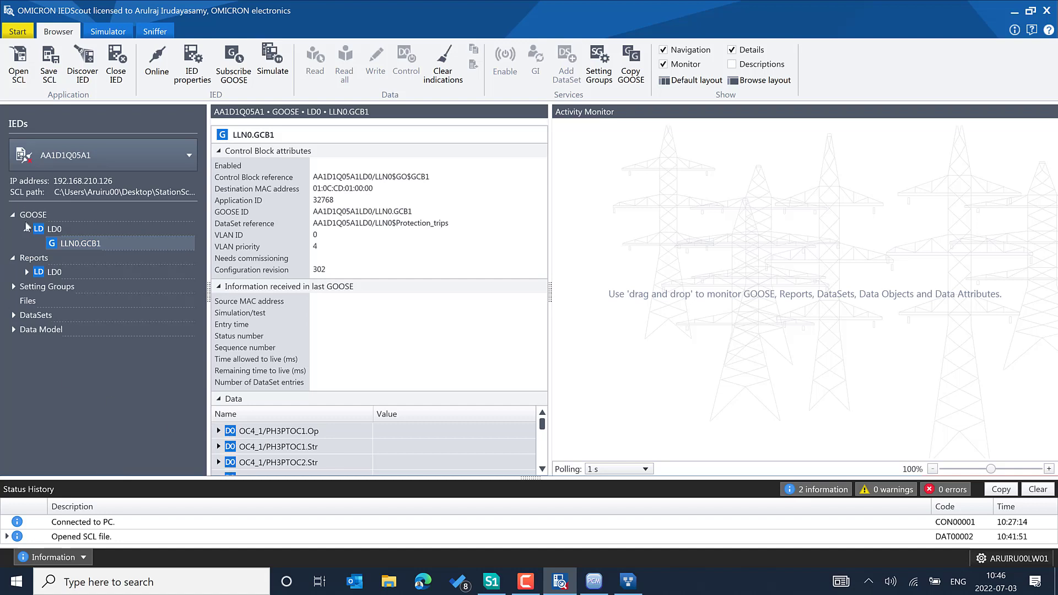
# Step: List the report control blocks of LLN0 under LD0 and view the attributes of rcbSecurity01
pyautogui.click(25, 271)
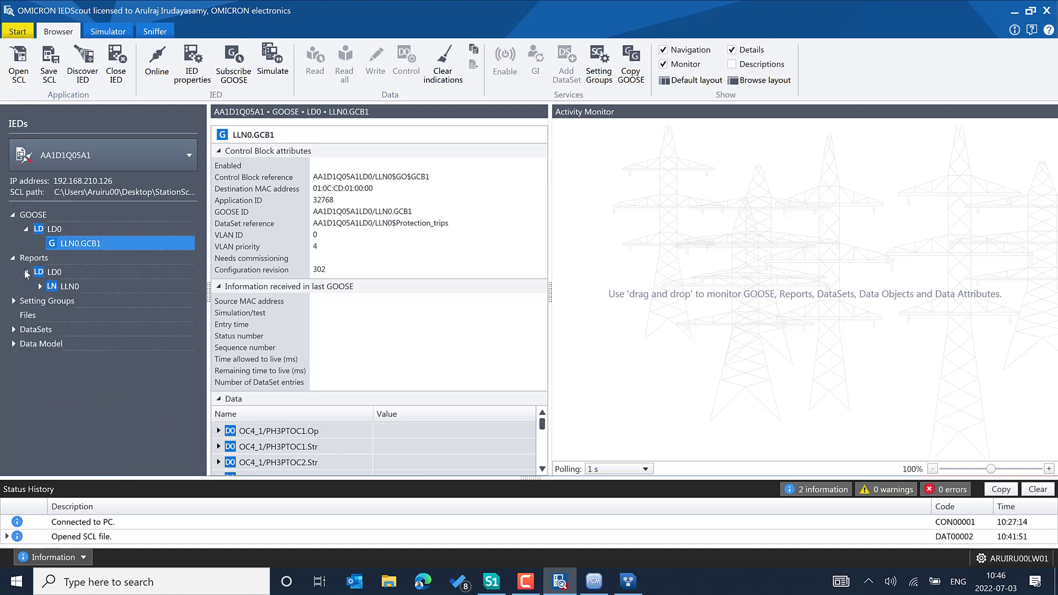
pyautogui.click(39, 287)
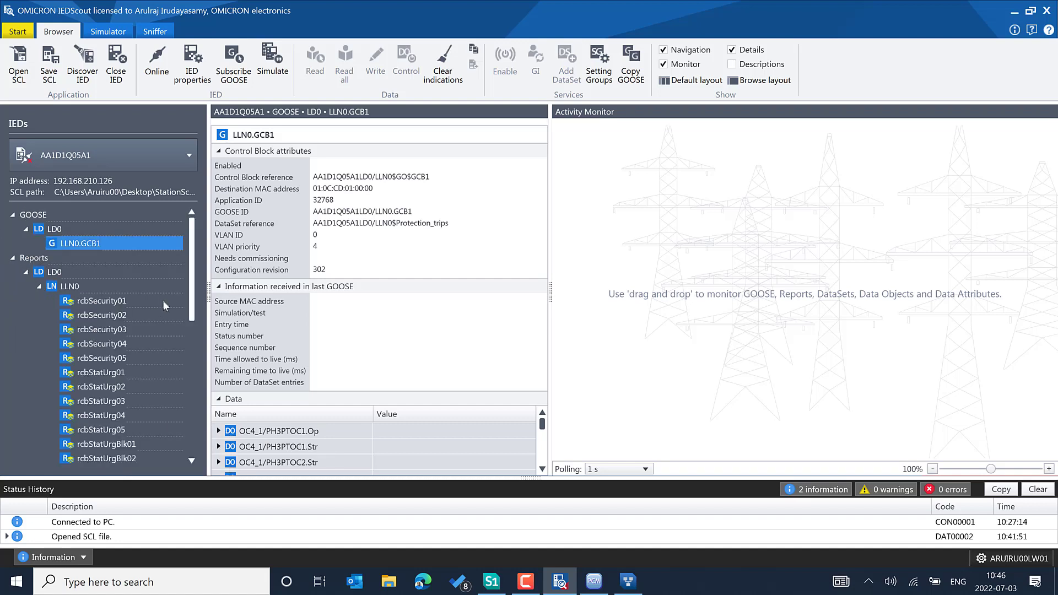
pyautogui.scroll(-1, 164, 309)
pyautogui.scroll(-1, 153, 343)
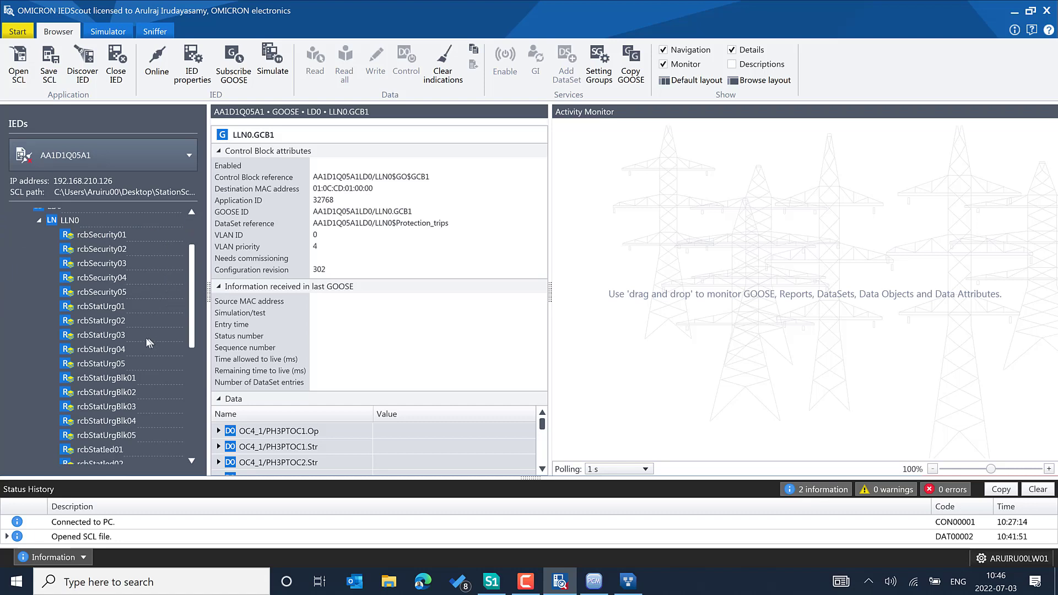
pyautogui.click(82, 237)
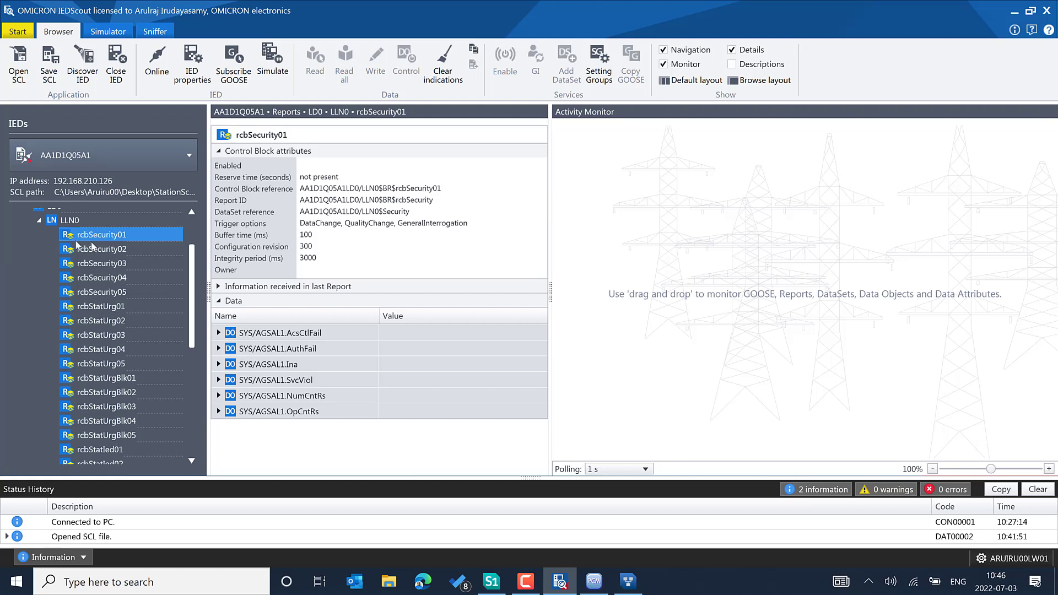
# Step: View the attributes and data of report control blocks rcbMeasFlt01 and rcbSecurity04
pyautogui.scroll(-3, 127, 341)
pyautogui.scroll(-5, 127, 341)
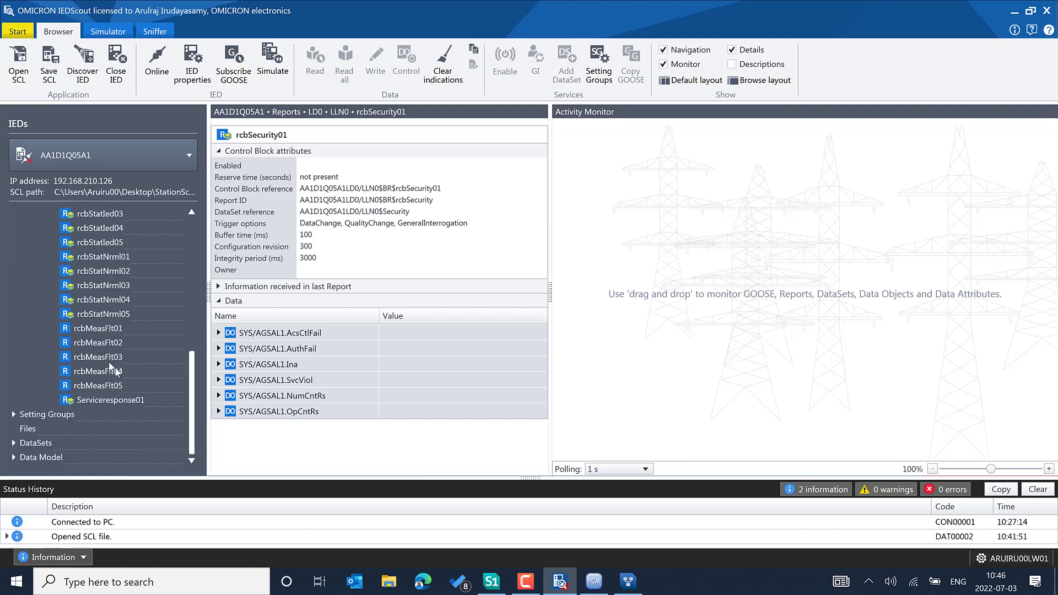
pyautogui.click(100, 329)
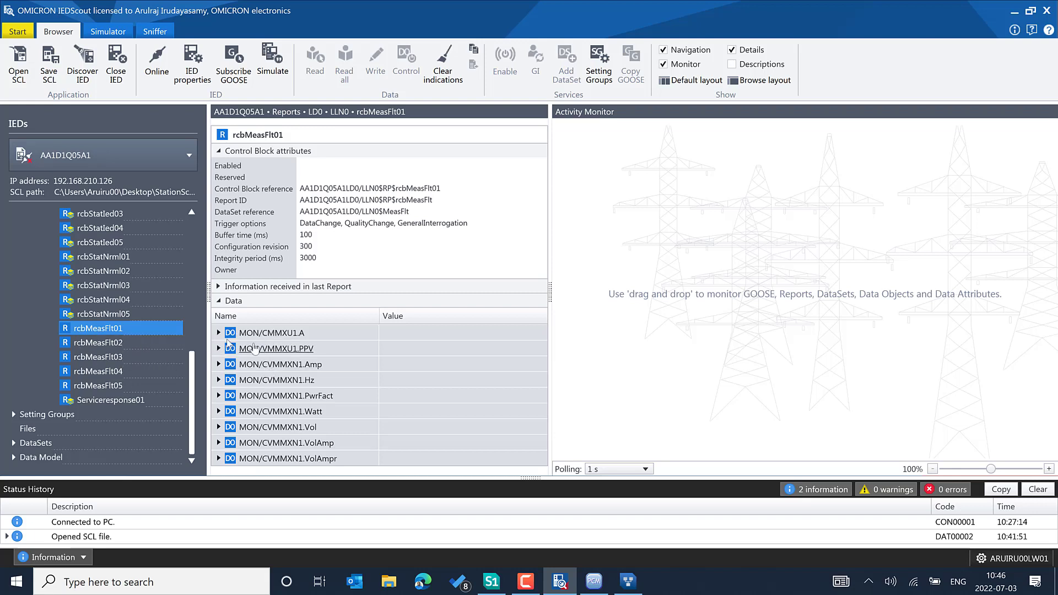
pyautogui.scroll(7, 64, 295)
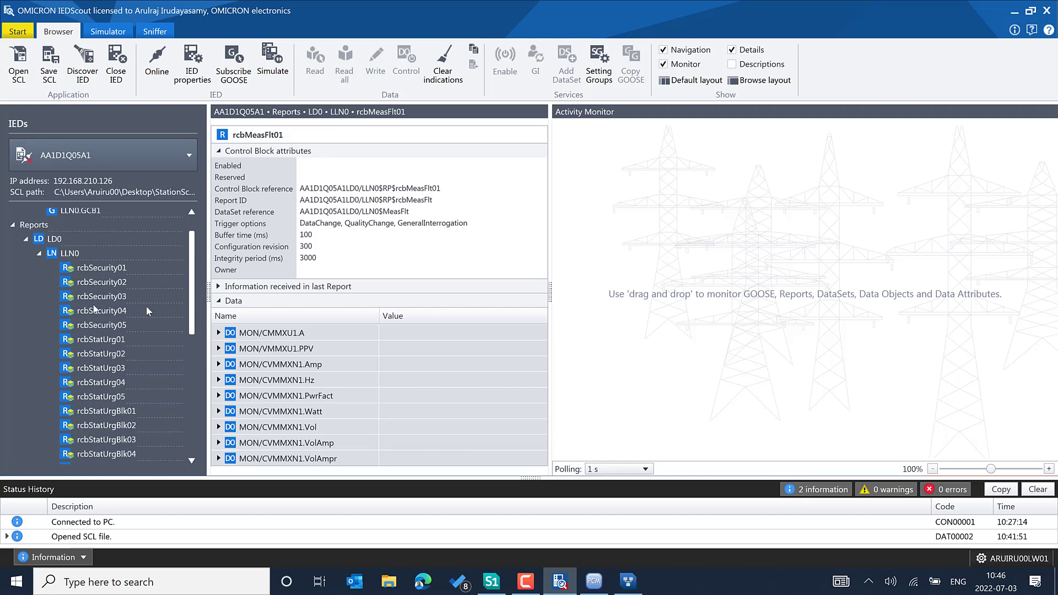
pyautogui.click(147, 312)
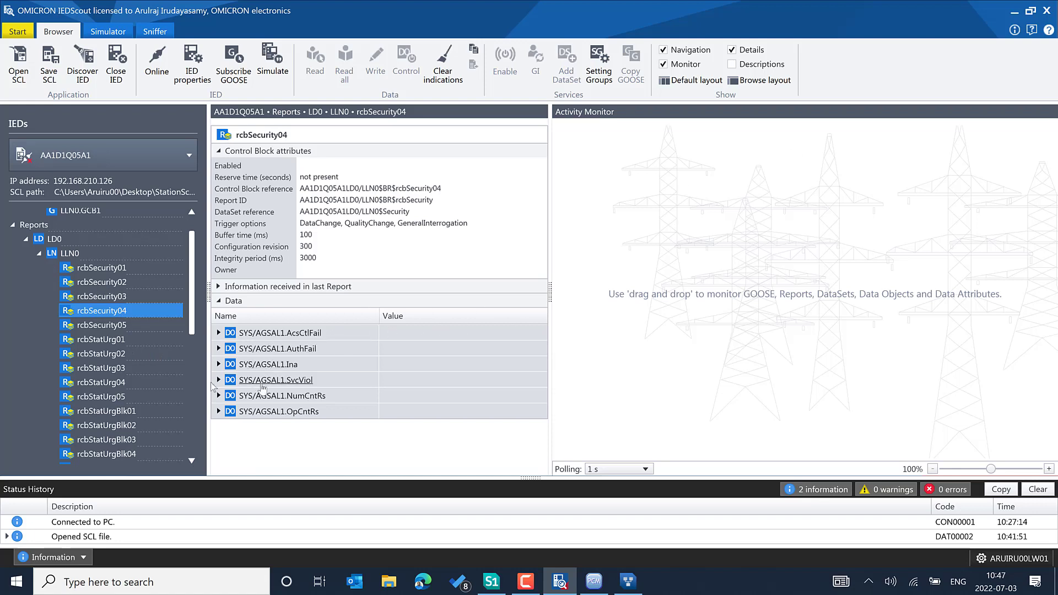
# Step: View the attributes and data of report control block rcbStatNrml01
pyautogui.scroll(-3, 137, 354)
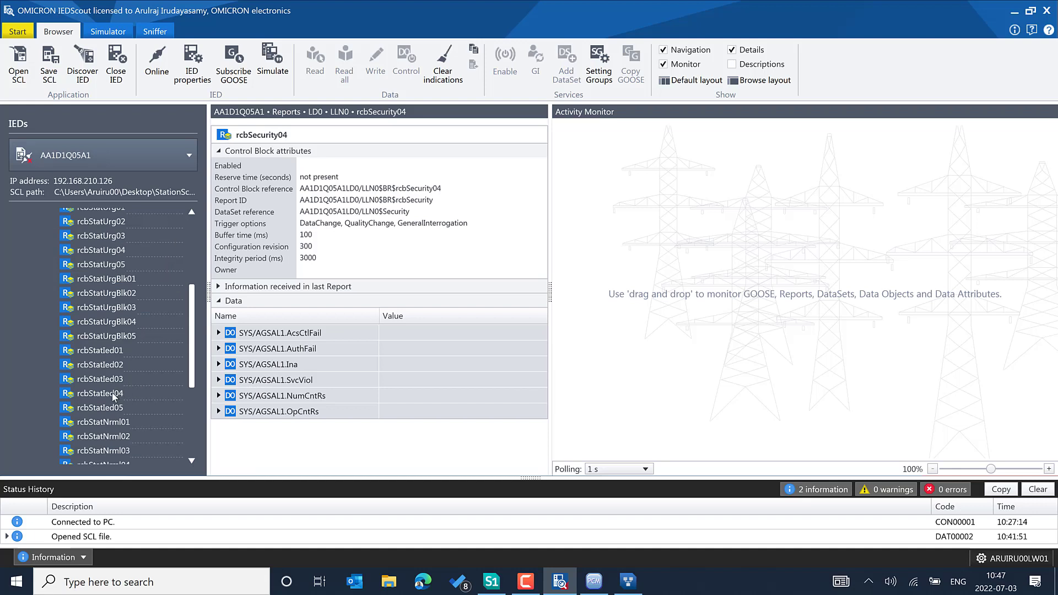
pyautogui.scroll(-1, 116, 394)
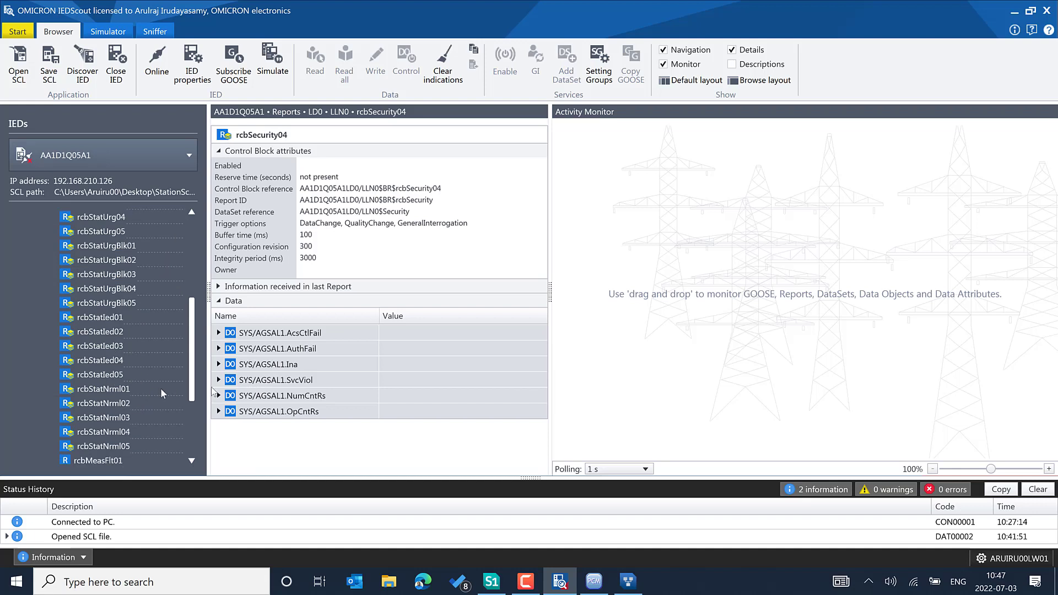
pyautogui.click(161, 389)
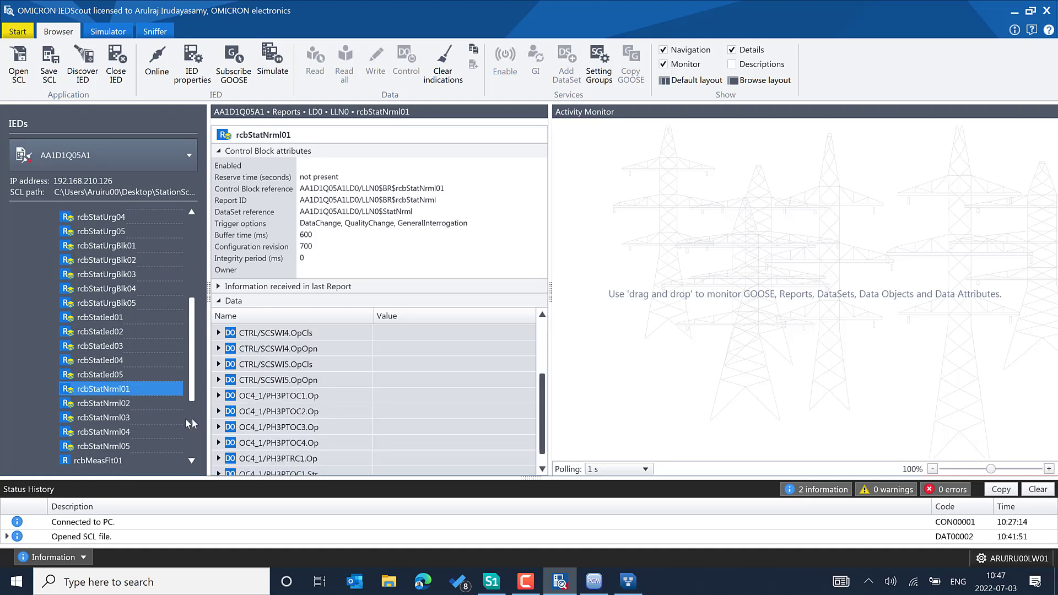
# Step: Select report control block rcbStatUrg01 and add its data object CTRL/SCSWI2.Pos to the Activity Monitor
pyautogui.scroll(-1, 132, 321)
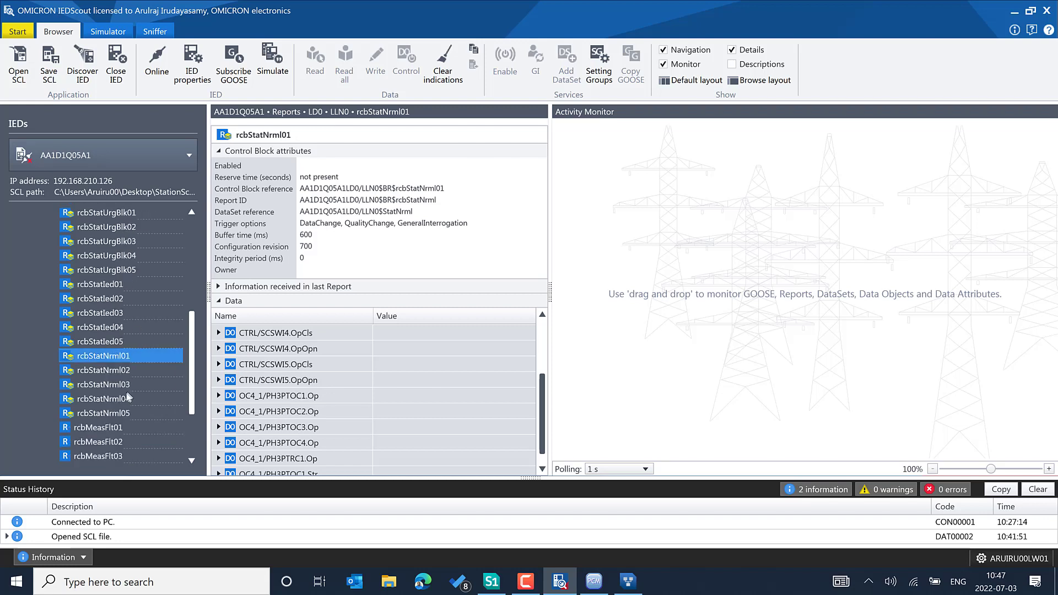
pyautogui.scroll(-1, 121, 436)
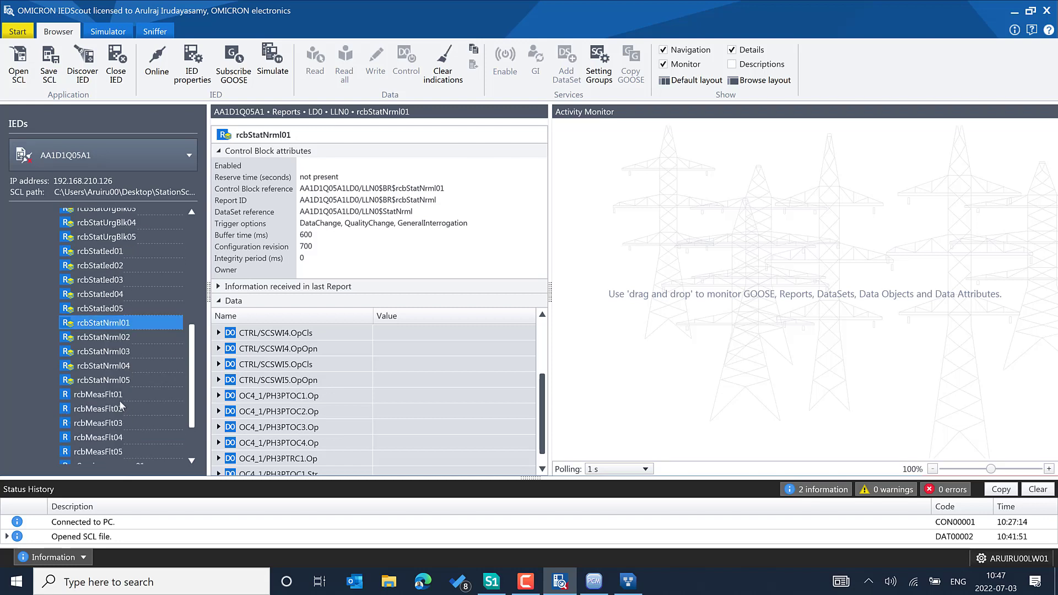
pyautogui.scroll(3, 120, 363)
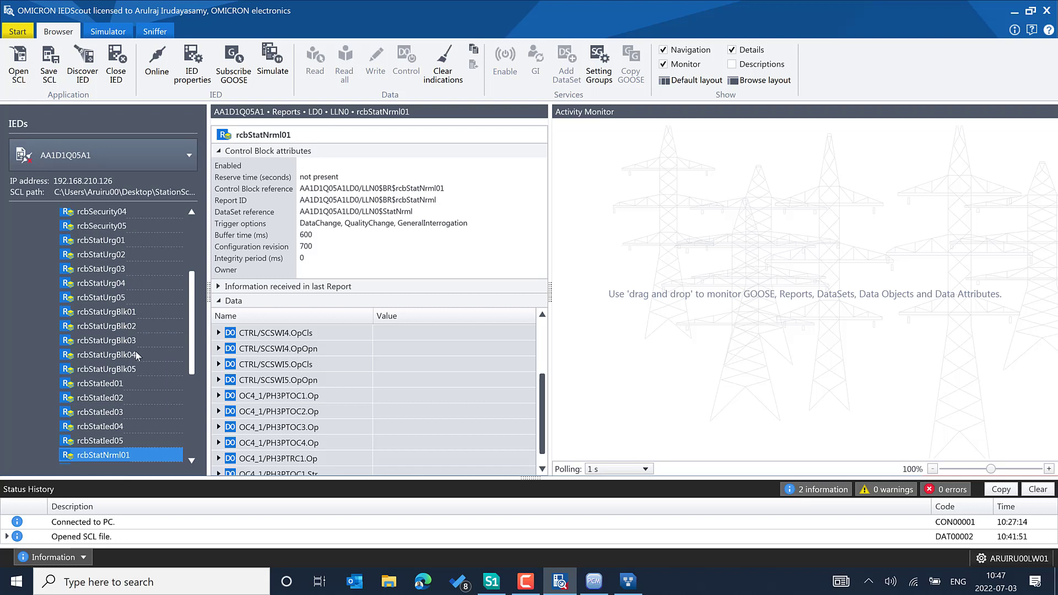
pyautogui.scroll(3, 139, 322)
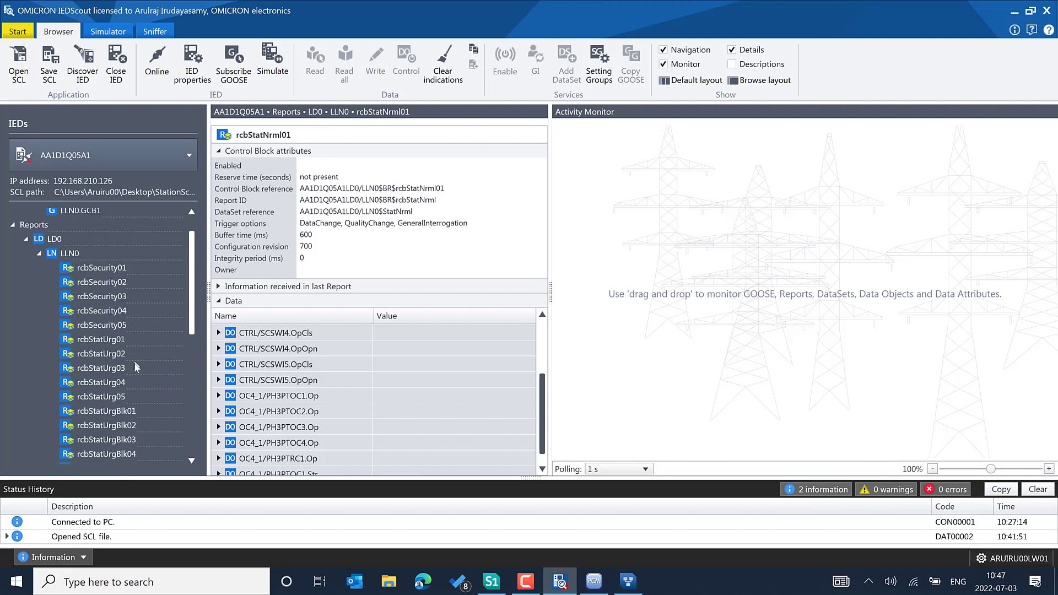
pyautogui.click(132, 342)
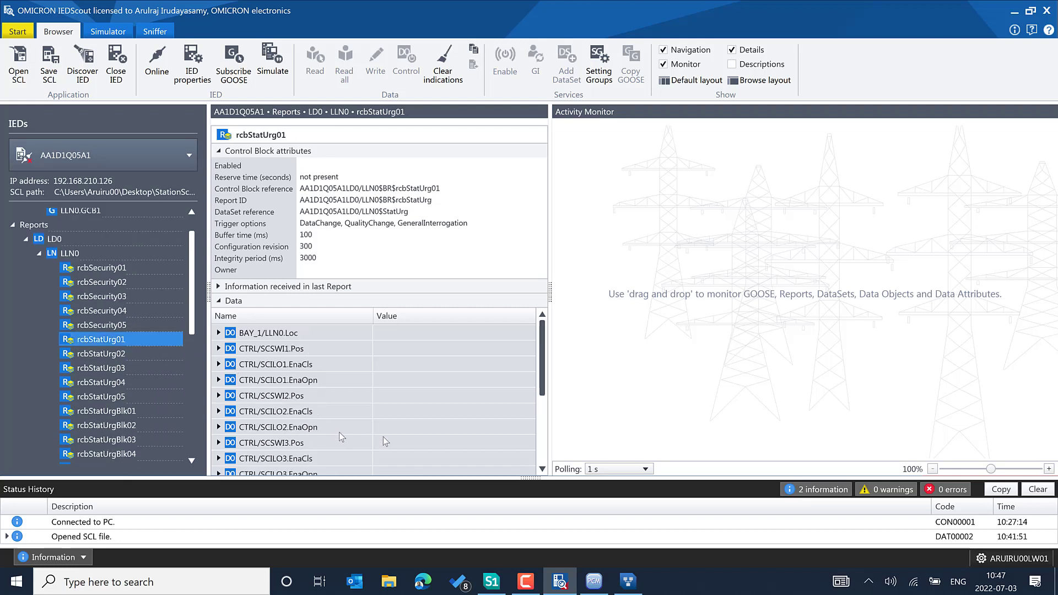
pyautogui.moveTo(288, 401); pyautogui.dragTo(801, 227)
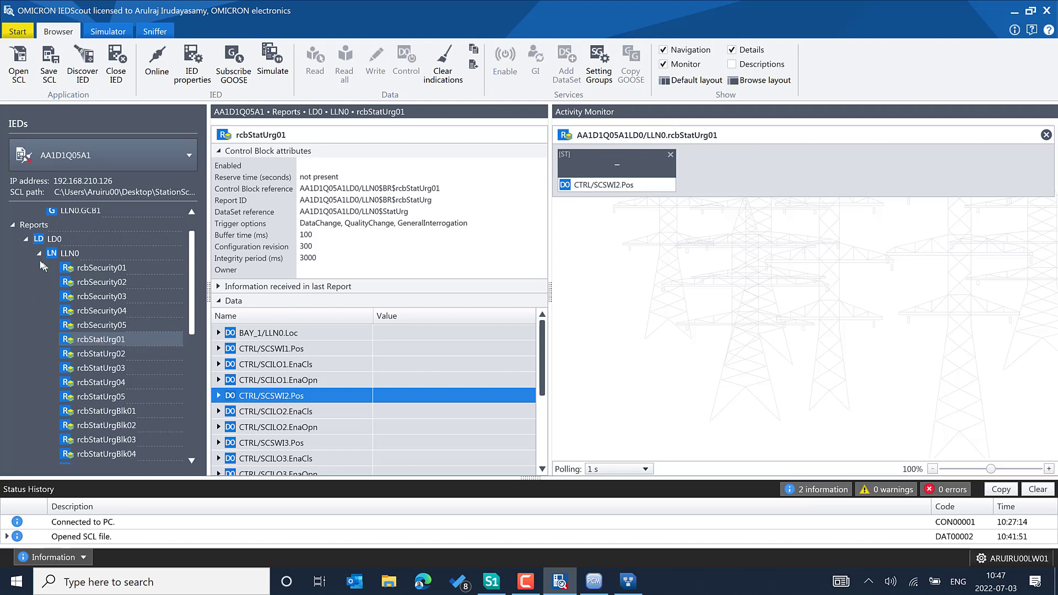
# Step: Collapse the LLN0 reports and view the setting group control block attributes and settings of LD0
pyautogui.click(40, 256)
pyautogui.click(14, 300)
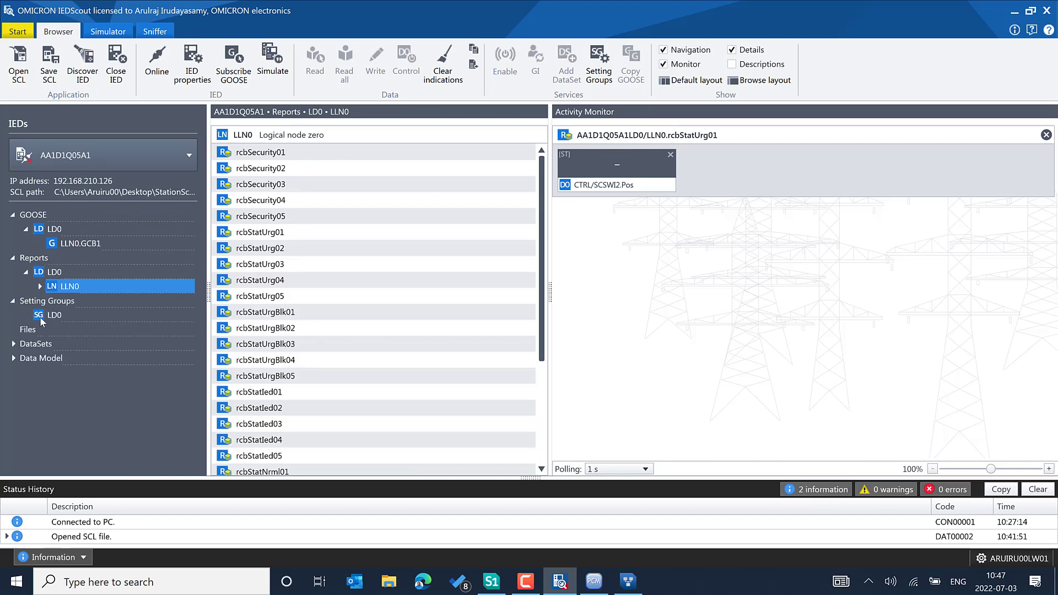
pyautogui.click(42, 317)
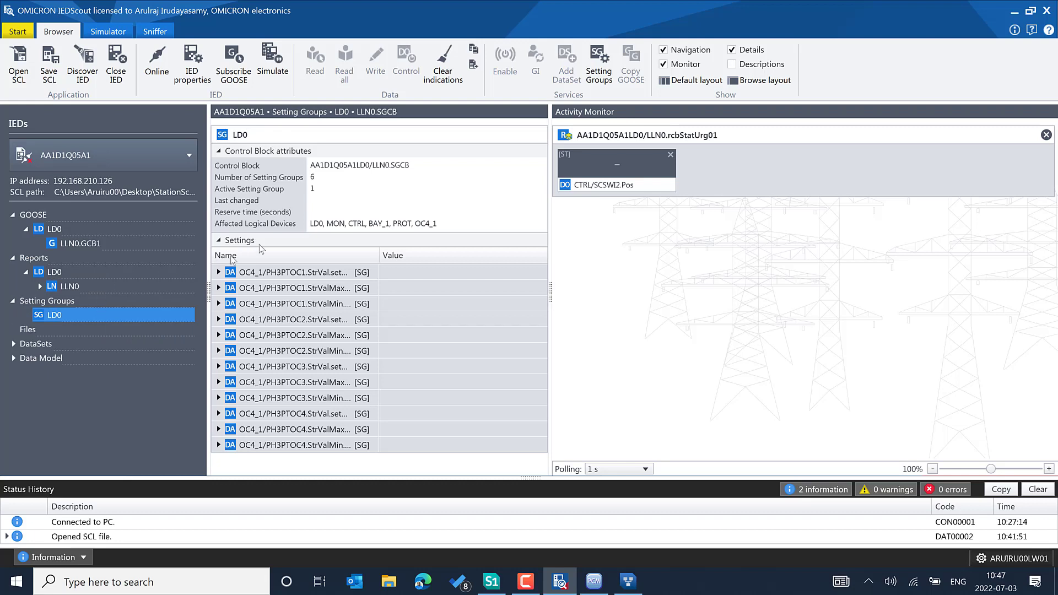
# Step: Review the settings available for LD0 in the Setting Groups configuration, including the value of OC4_1/PH3PTOC1.StrVal.setMag, and close it without changes
pyautogui.moveTo(299, 226)
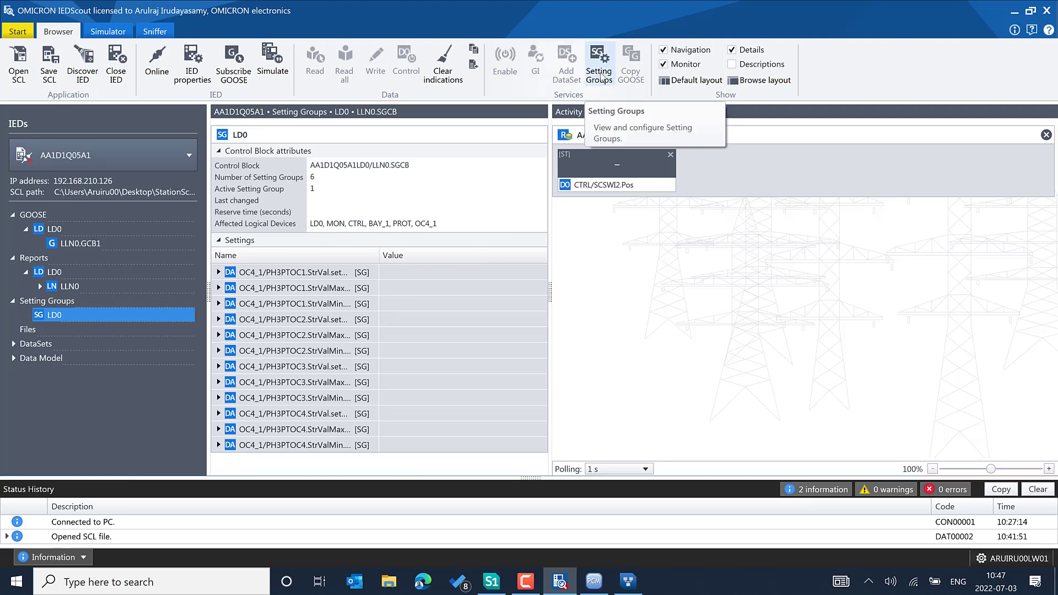
pyautogui.click(602, 77)
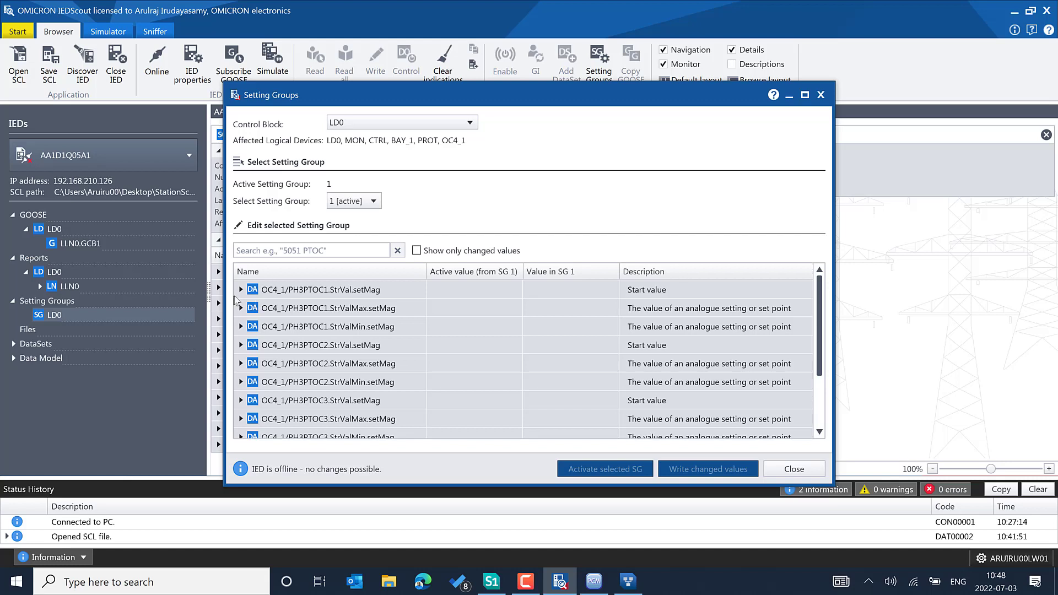
pyautogui.click(241, 290)
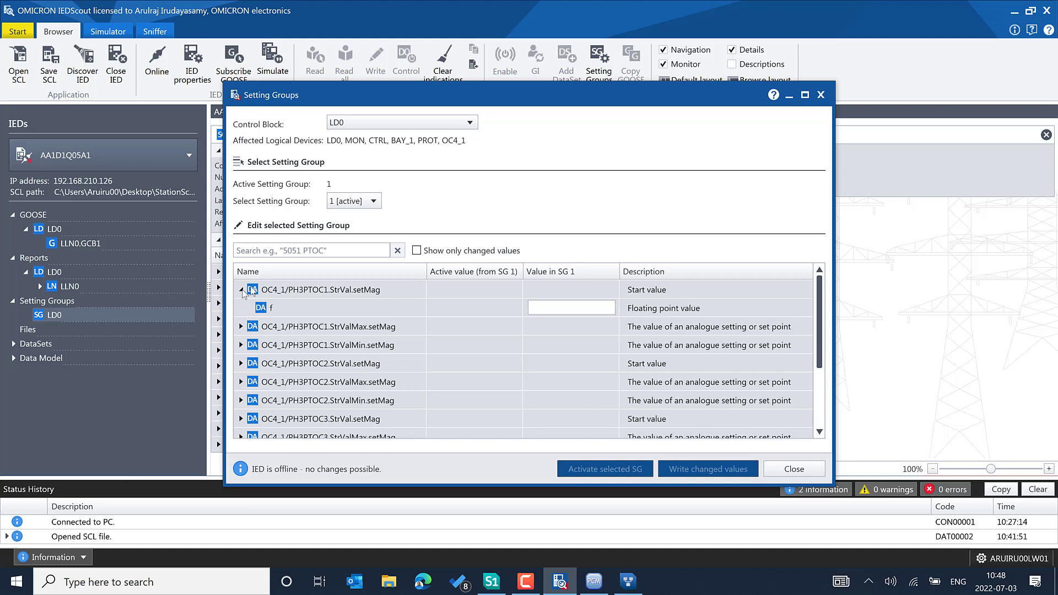
pyautogui.click(360, 204)
pyautogui.click(476, 190)
pyautogui.click(240, 290)
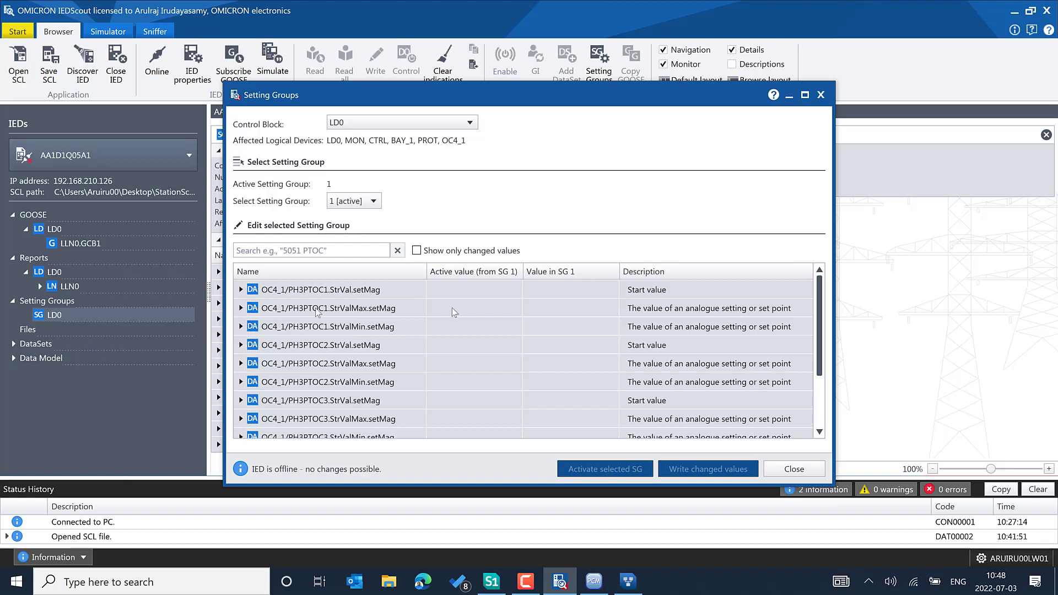
pyautogui.scroll(-1, 533, 358)
pyautogui.scroll(-1, 620, 380)
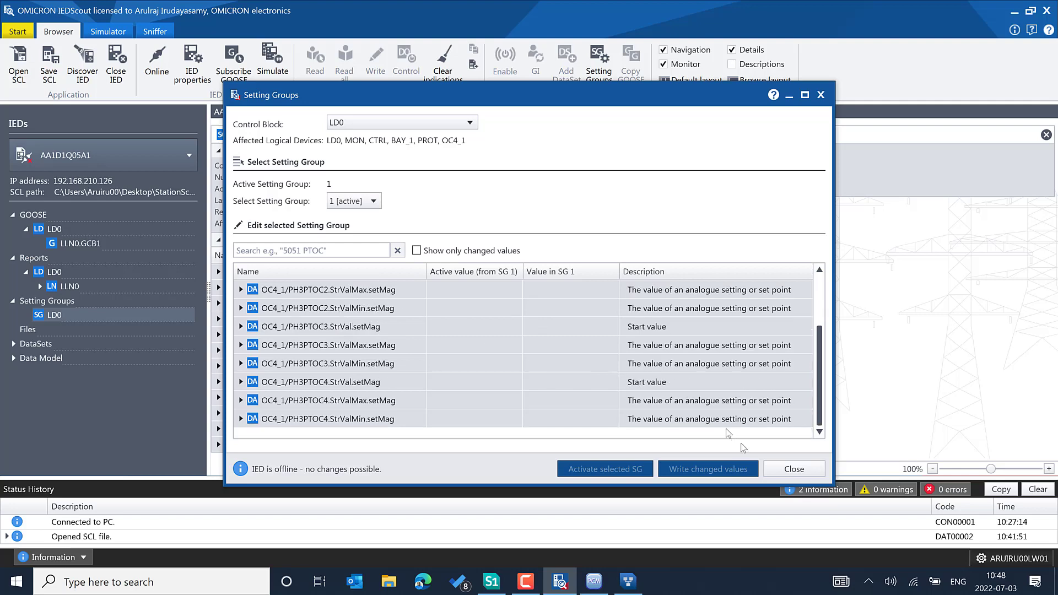
pyautogui.click(793, 468)
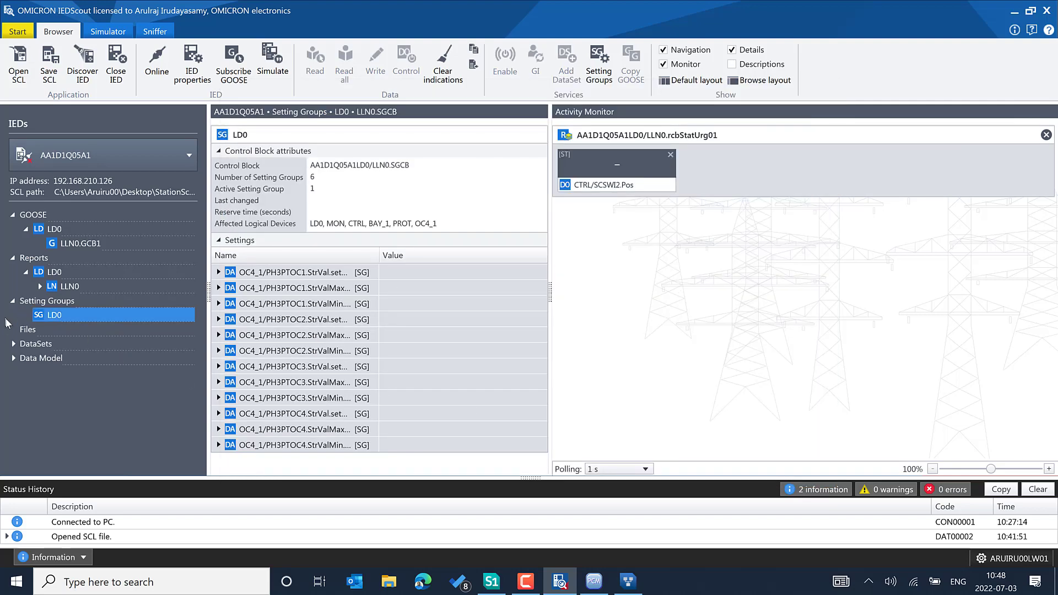
# Step: List the DataSets under LD0 and view the data objects of LLN0.Security
pyautogui.click(14, 342)
pyautogui.click(27, 357)
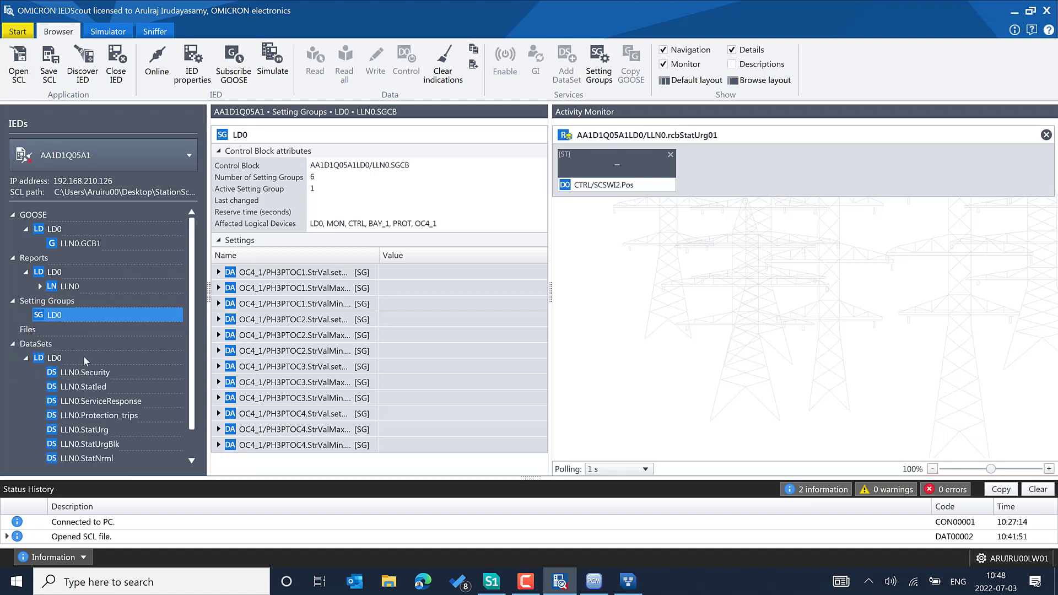
pyautogui.scroll(-1, 83, 355)
pyautogui.click(94, 342)
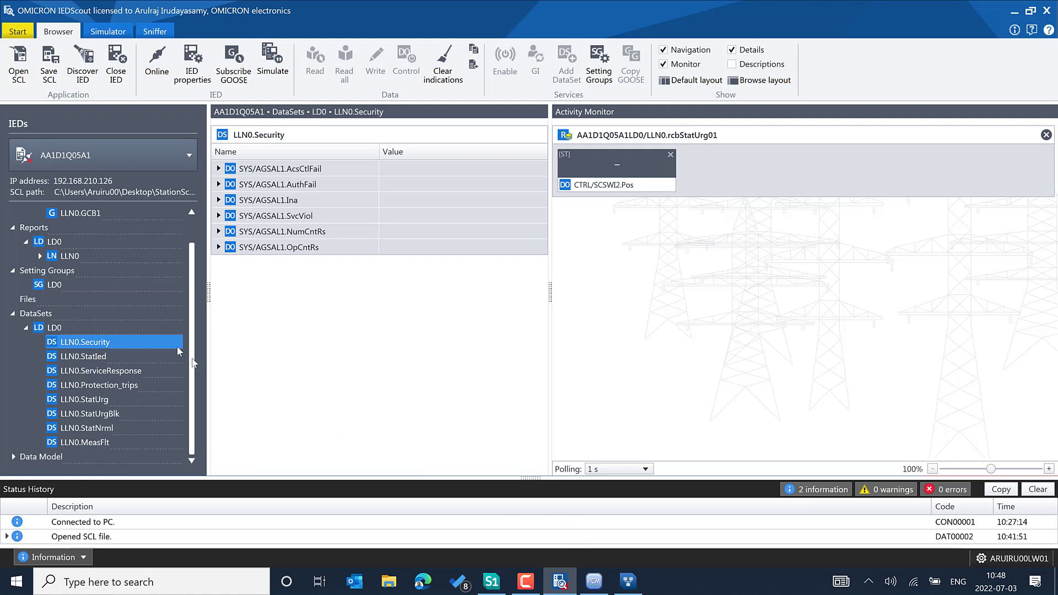
# Step: View the data objects of DataSet LLN0.Statled and collapse the DataSets under LD0
pyautogui.click(73, 356)
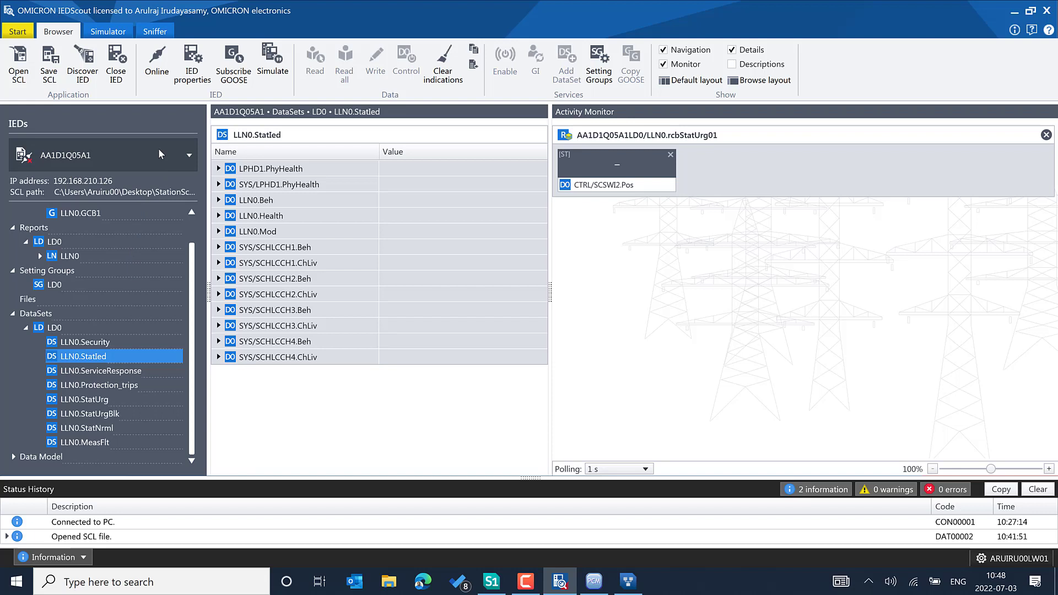
pyautogui.click(27, 328)
# Step: Expand the Data Model and view the logical nodes under LD0, collapsing LD0 again
pyautogui.click(13, 372)
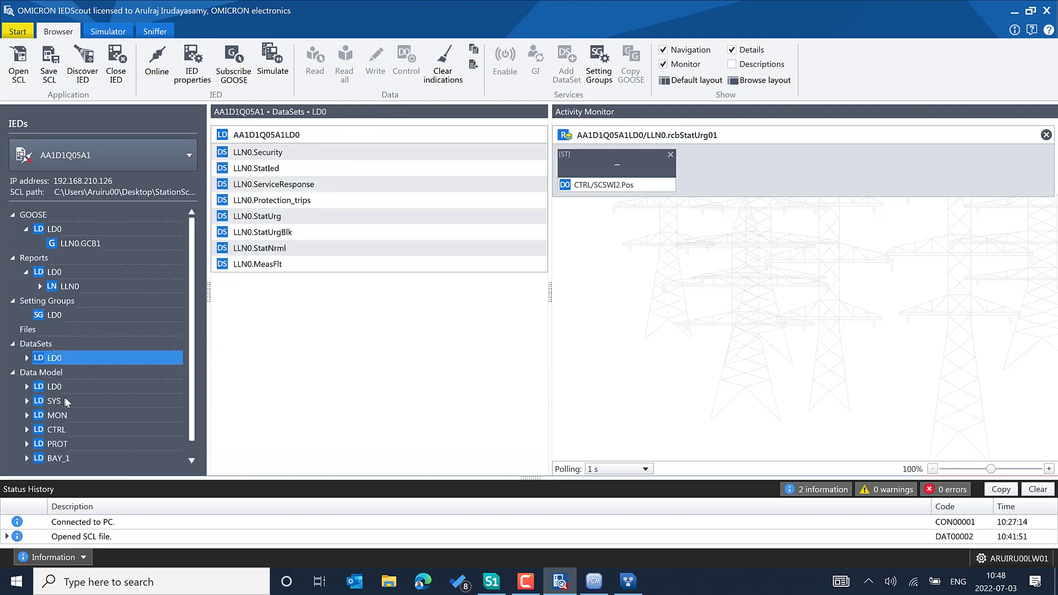
pyautogui.scroll(-1, 67, 403)
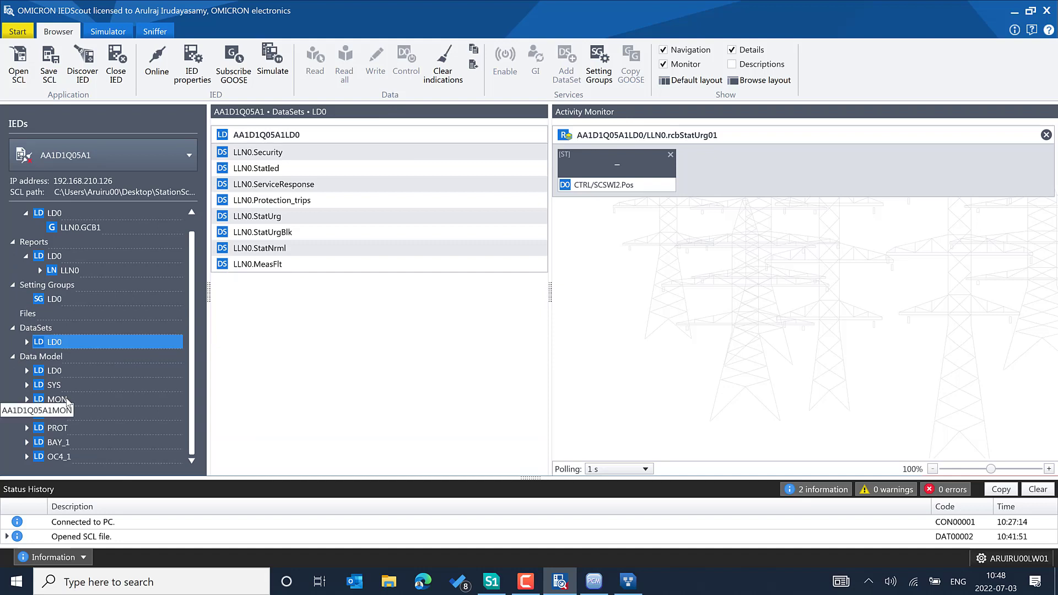
pyautogui.click(26, 371)
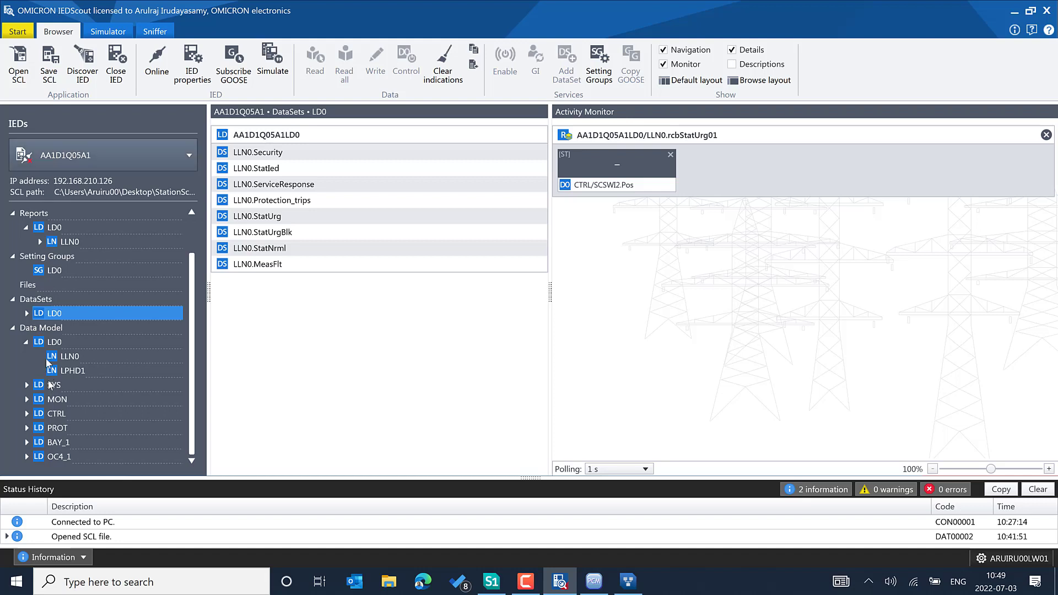
pyautogui.click(27, 343)
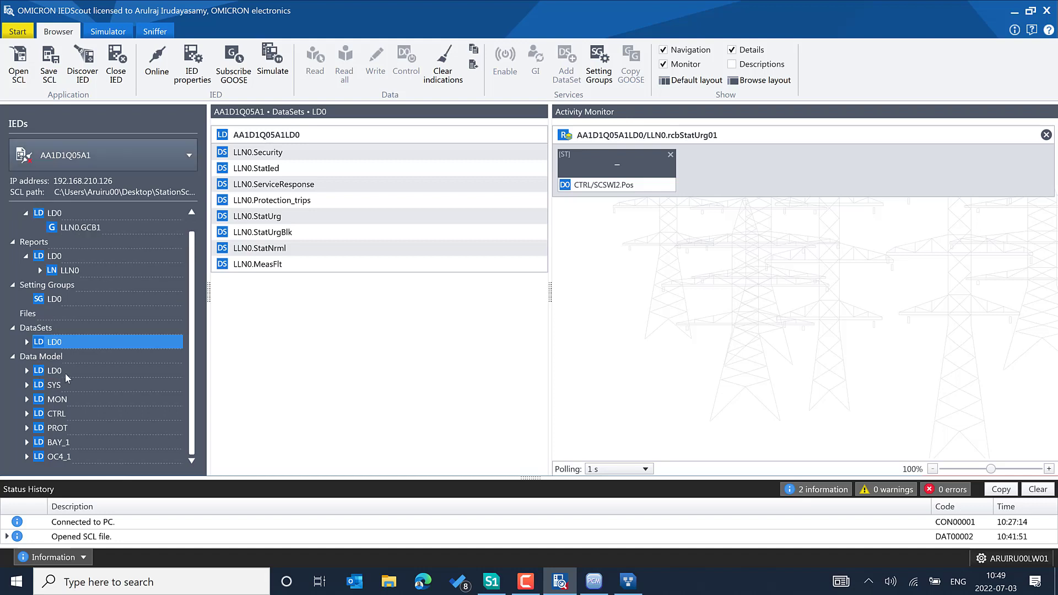
# Step: Expand logical device MON in the Data Model and view the data objects of measurement node CMMXU1
pyautogui.click(26, 401)
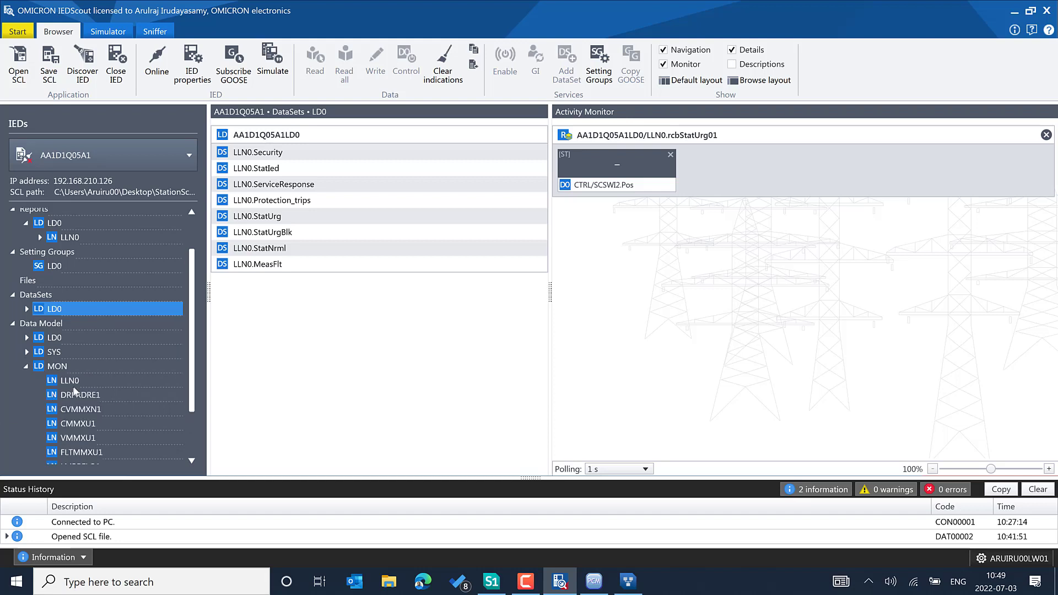
pyautogui.scroll(-2, 77, 390)
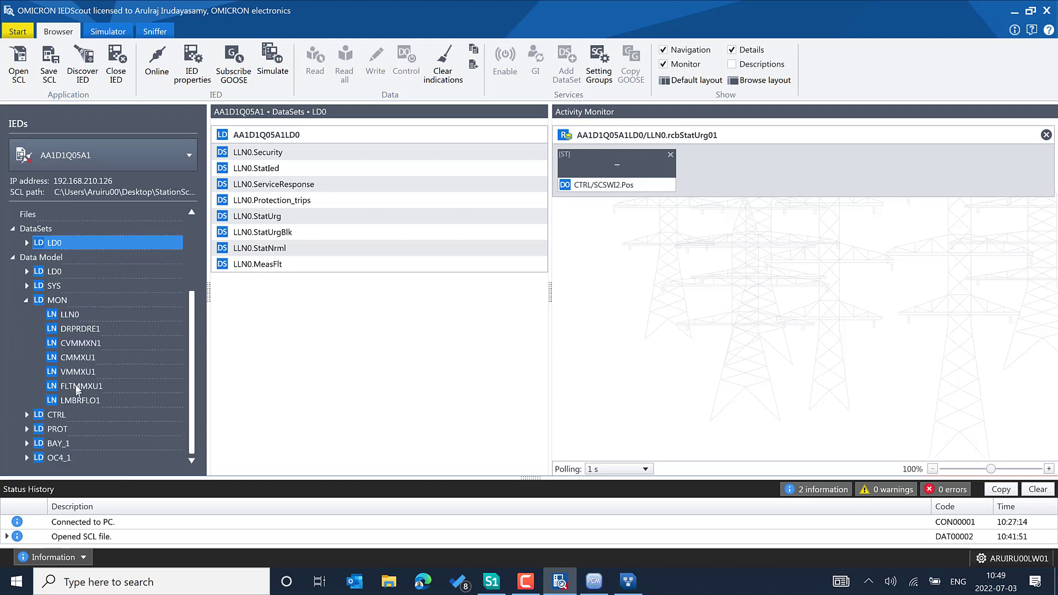
pyautogui.click(70, 359)
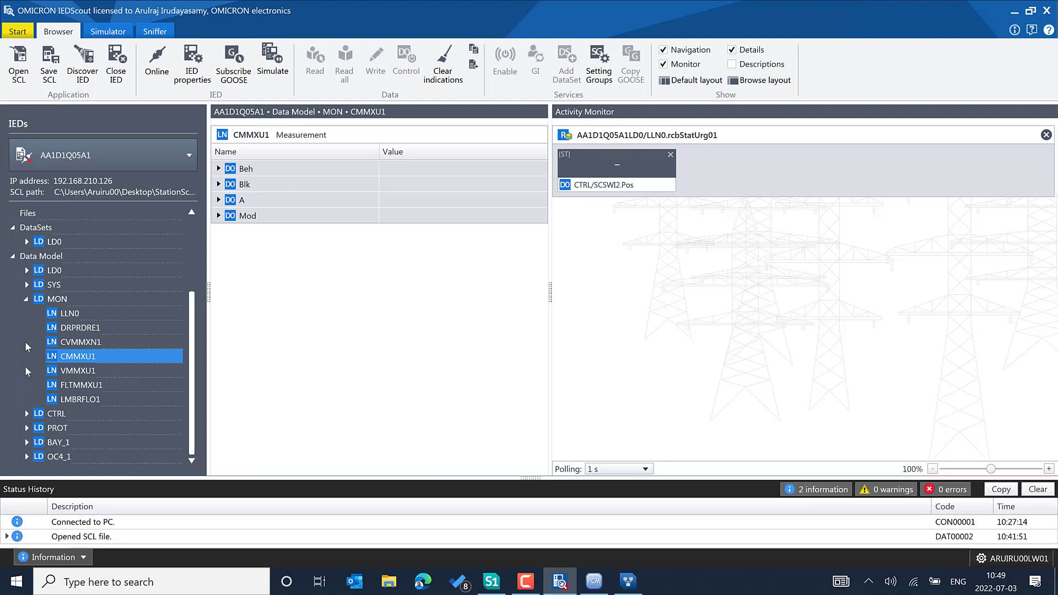
# Step: Expand logical device CTRL and view the attributes of data object Pos in circuit breaker node SXCBR4
pyautogui.click(27, 413)
pyautogui.scroll(-4, 32, 415)
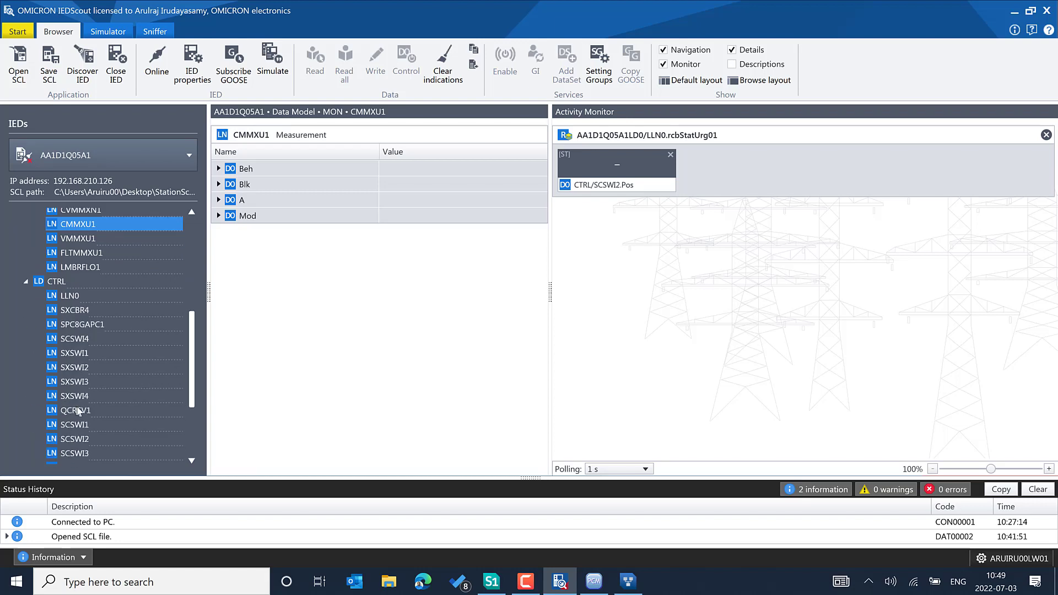
pyautogui.scroll(-2, 92, 425)
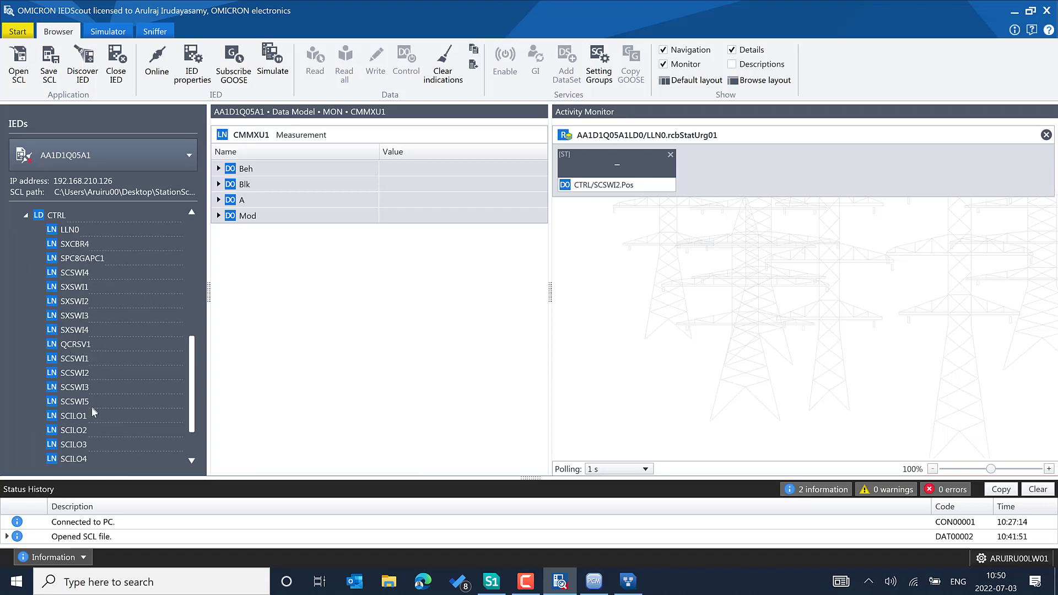
pyautogui.click(83, 248)
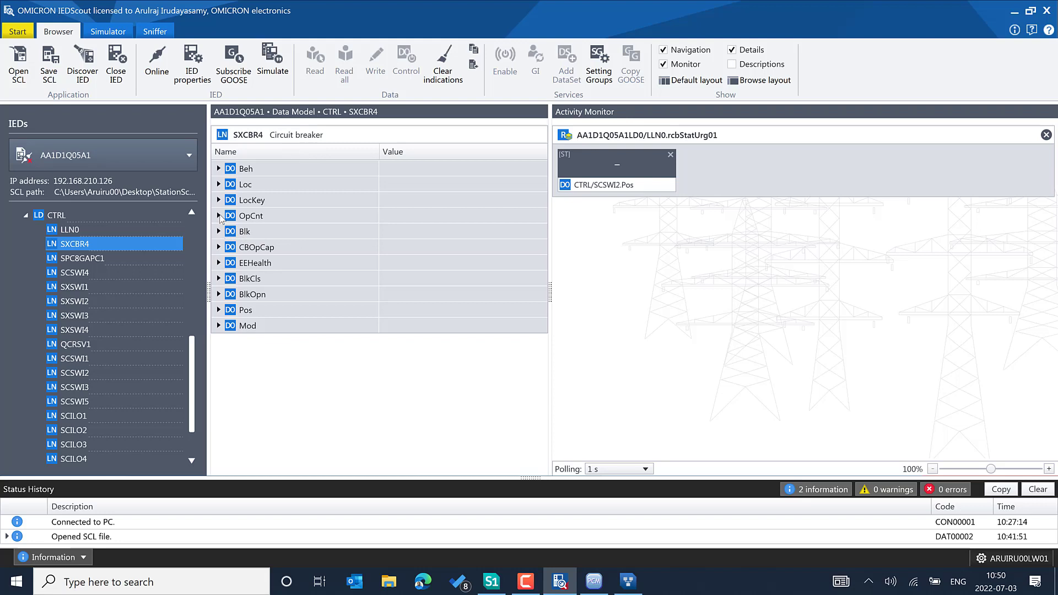
pyautogui.click(218, 310)
pyautogui.scroll(-1, 255, 295)
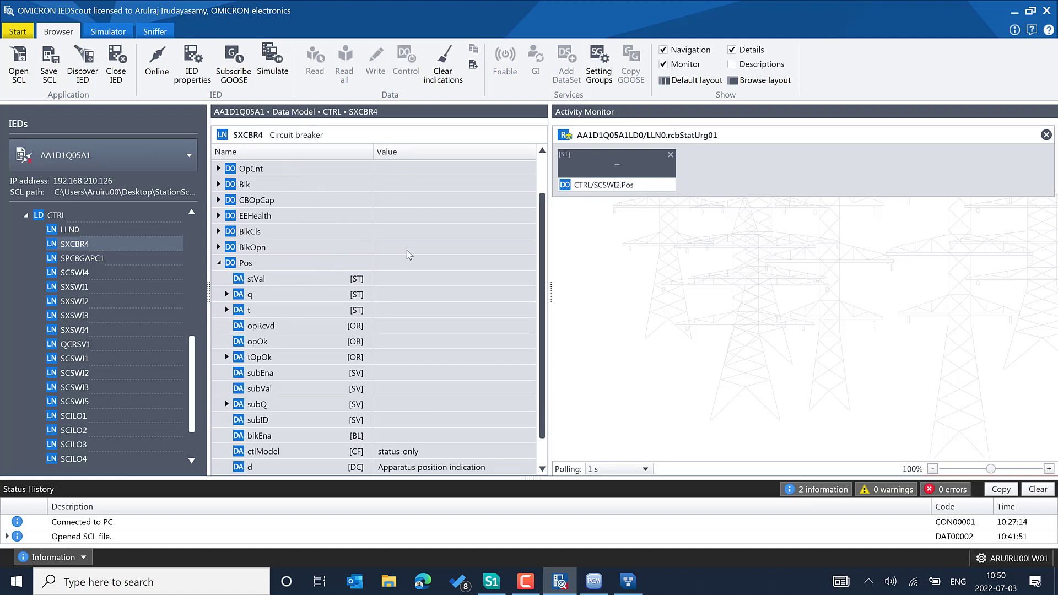
# Step: Turn on Descriptions and inspect stVal and the Quality Details of q under SXCBR4.Pos, widening the Name column and collapsing Pos again
pyautogui.click(739, 66)
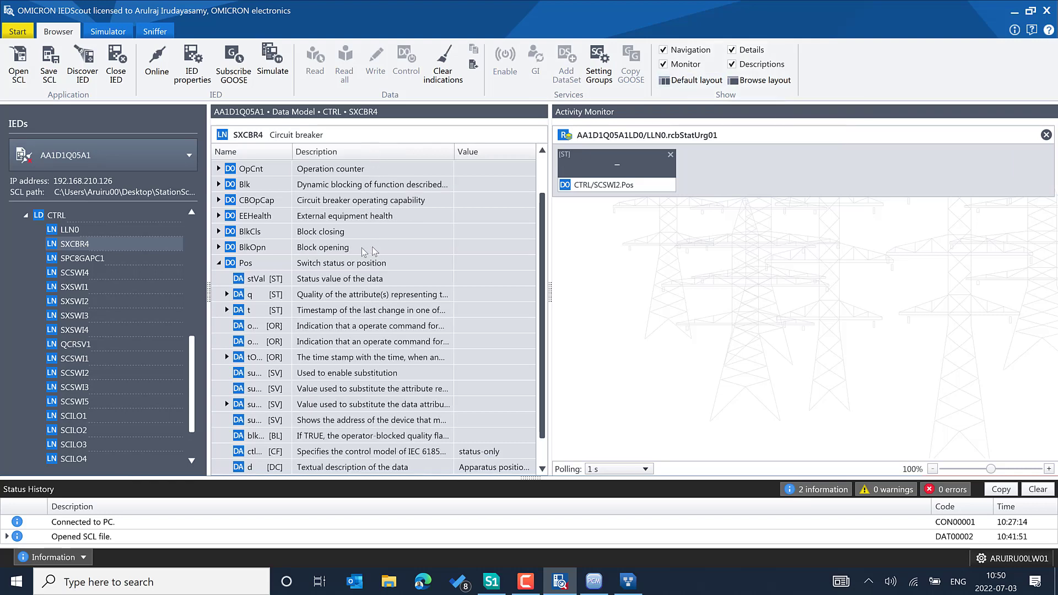
pyautogui.click(332, 265)
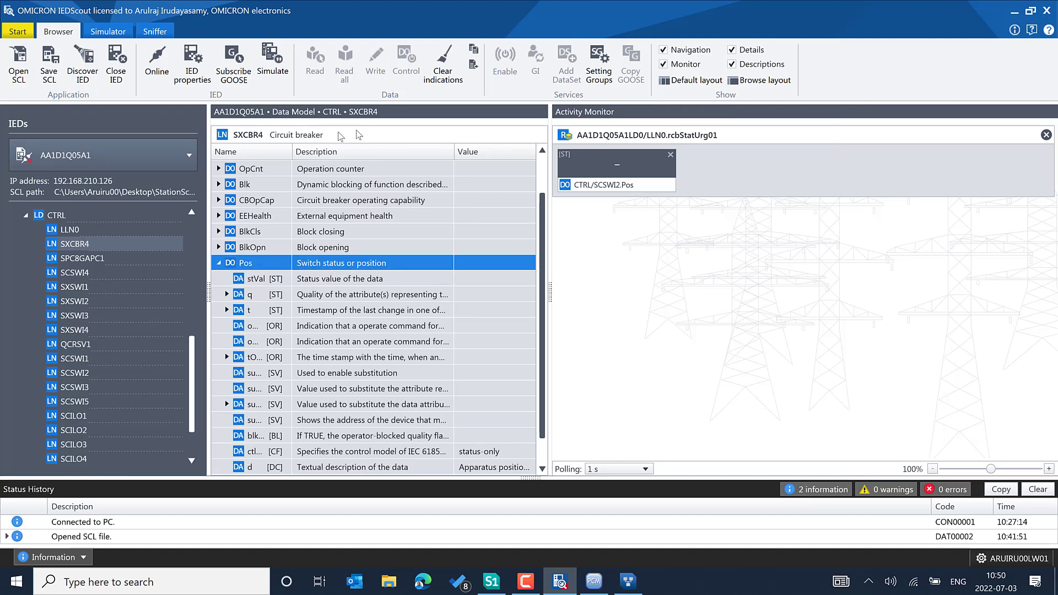
pyautogui.click(244, 282)
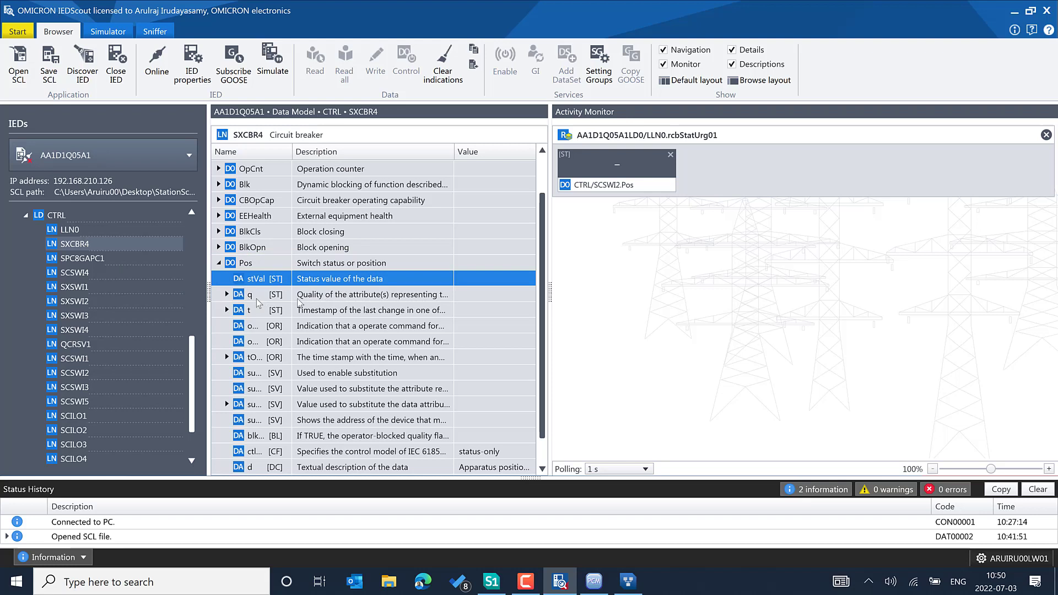
pyautogui.click(227, 295)
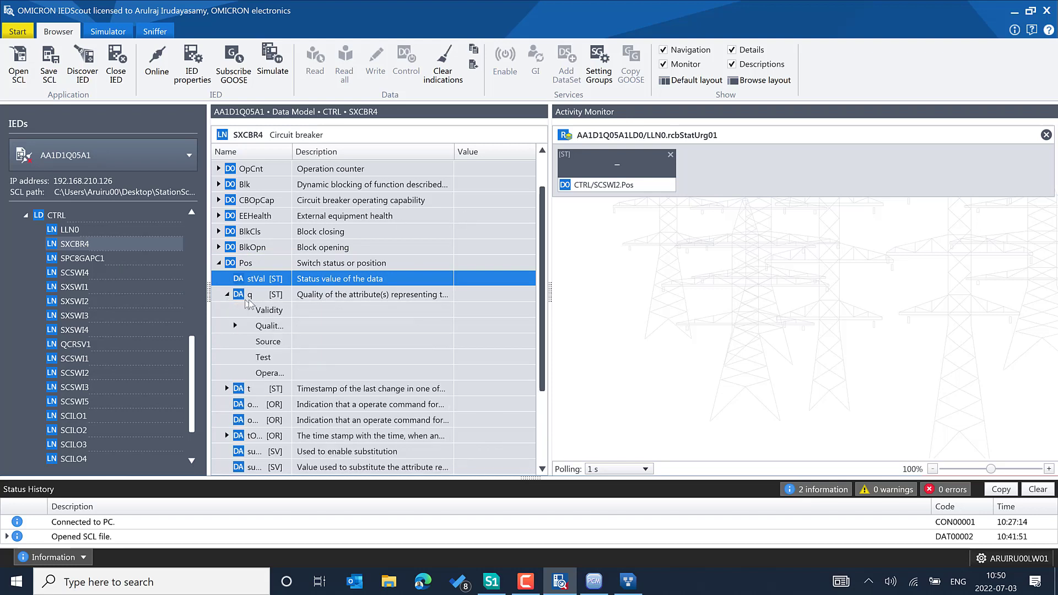
pyautogui.doubleClick(292, 152)
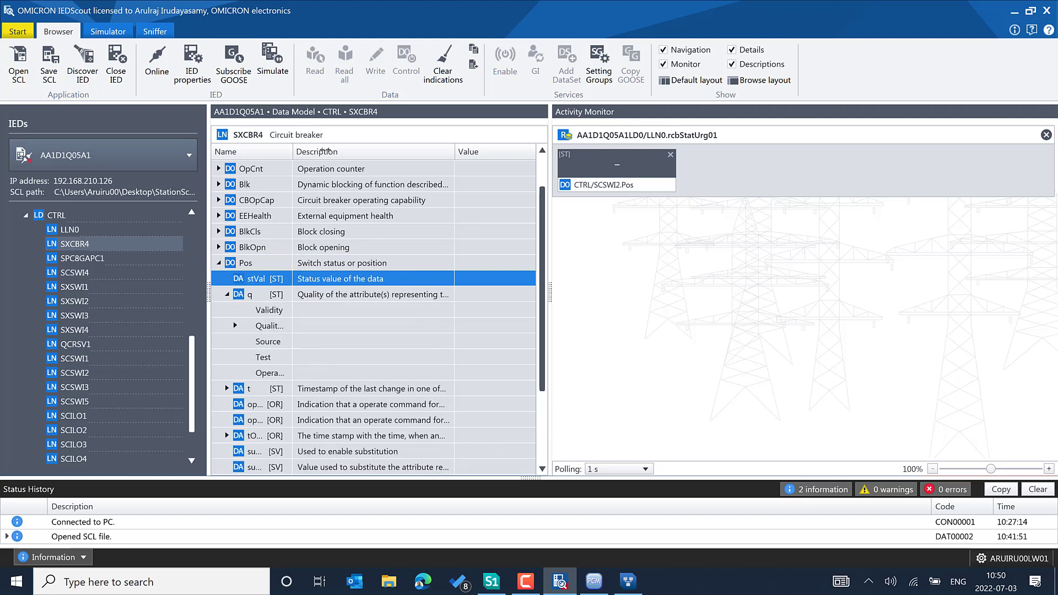
pyautogui.click(234, 325)
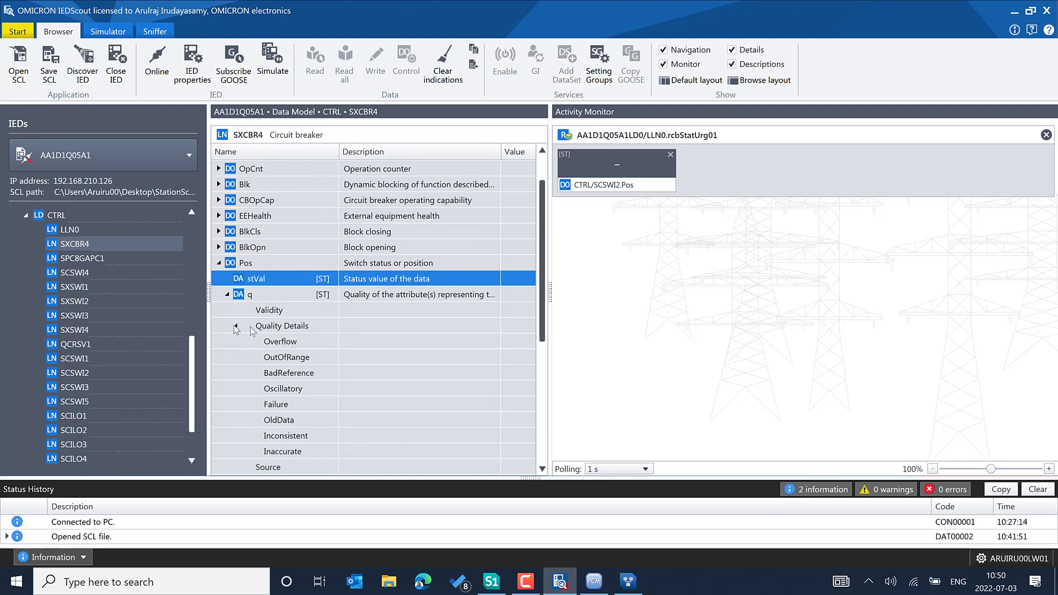
pyautogui.click(228, 295)
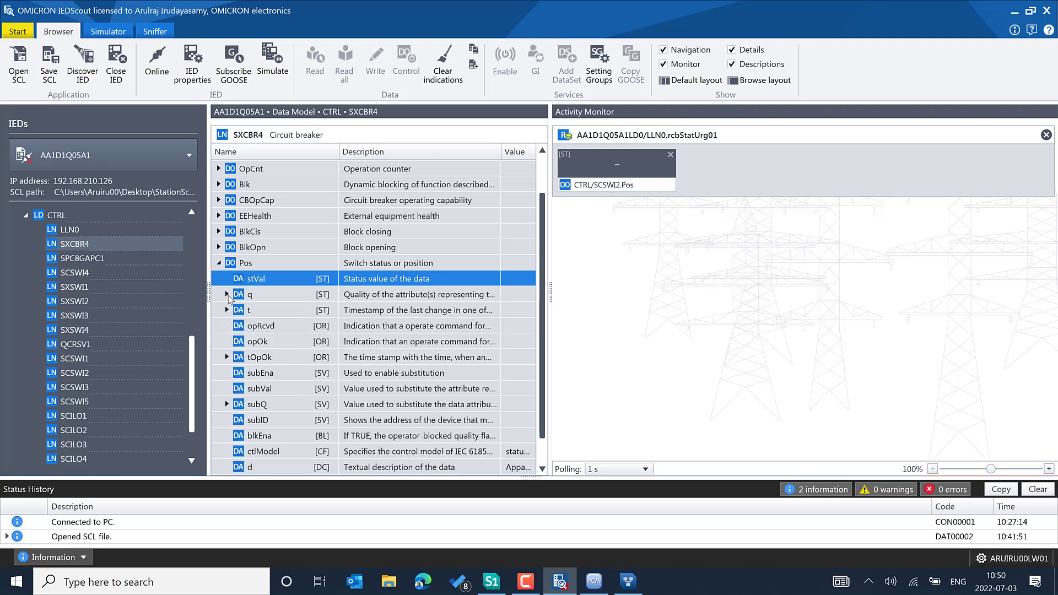
pyautogui.click(219, 264)
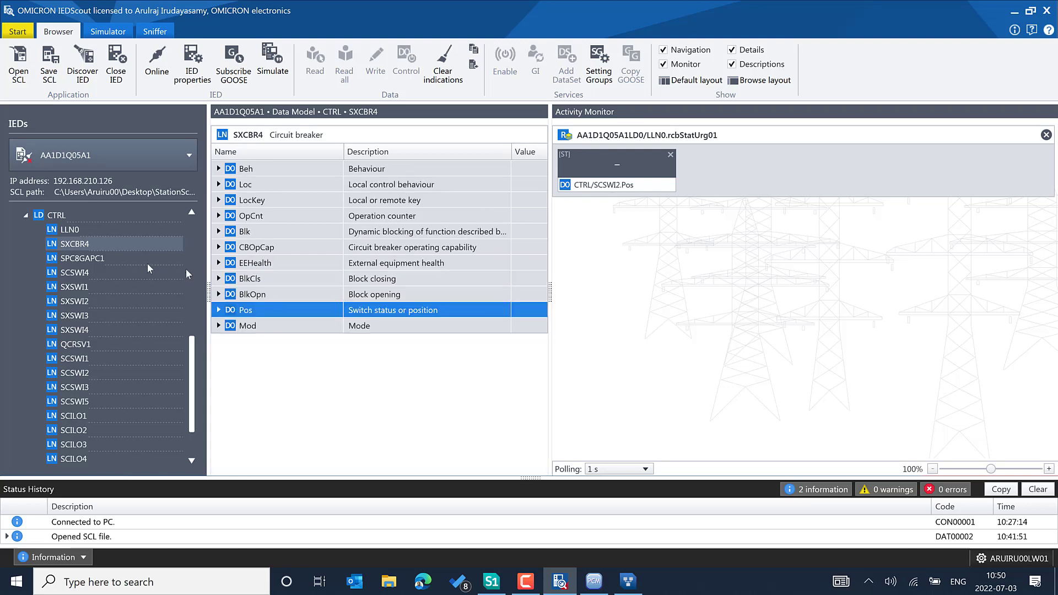
# Step: List the logical nodes of CTRL and expand data object Pos in switch controller node SCSWI4
pyautogui.click(31, 220)
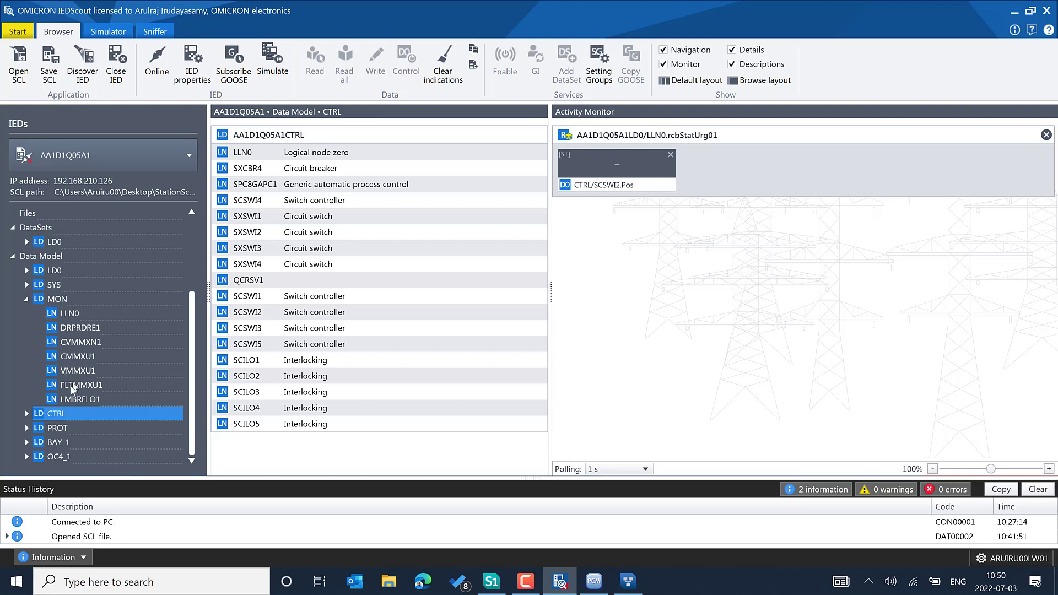
pyautogui.click(26, 413)
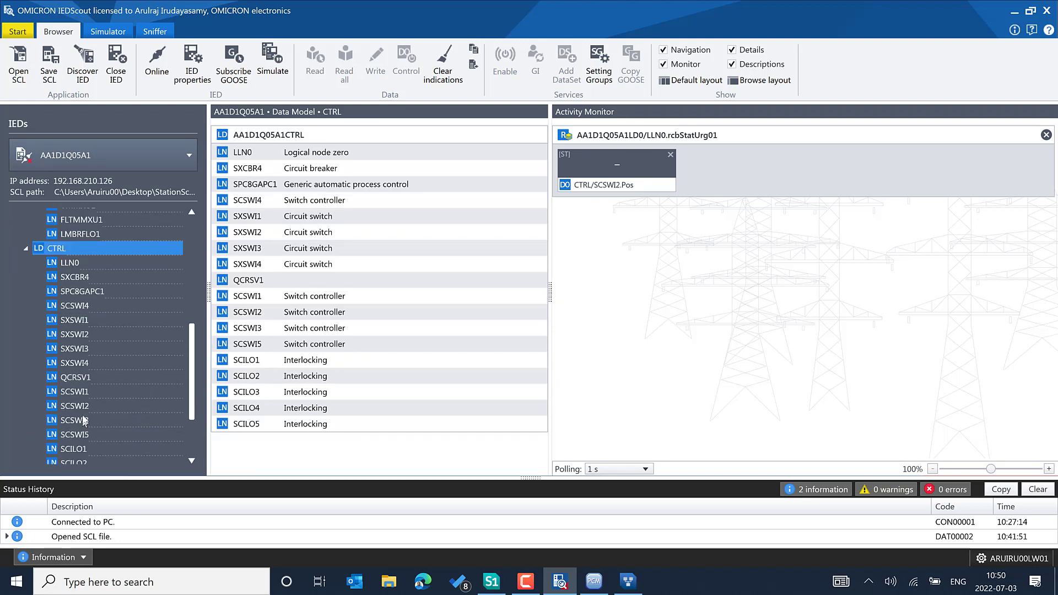
pyautogui.click(93, 307)
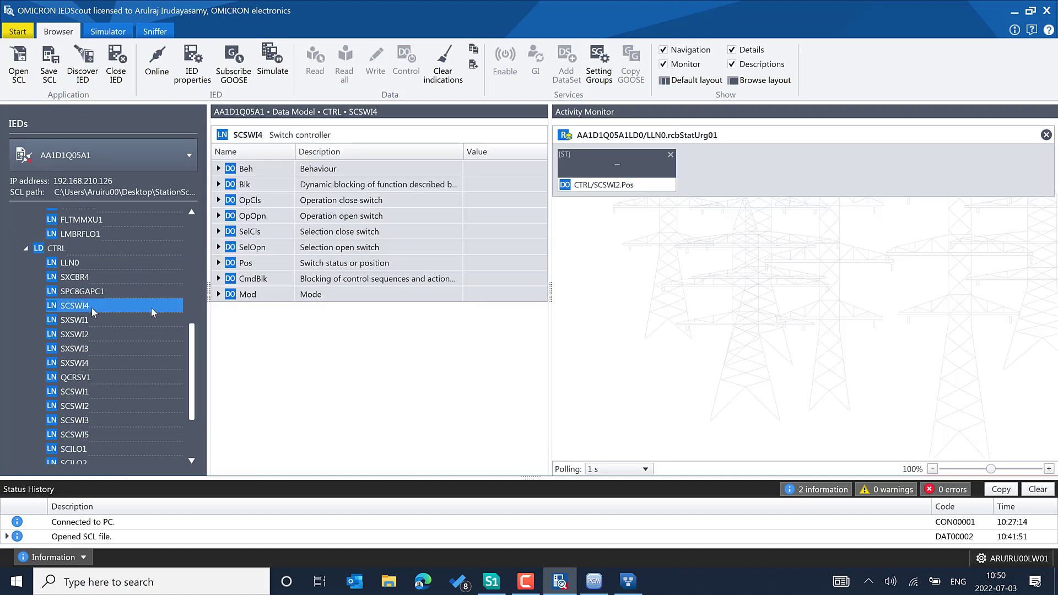
pyautogui.click(223, 267)
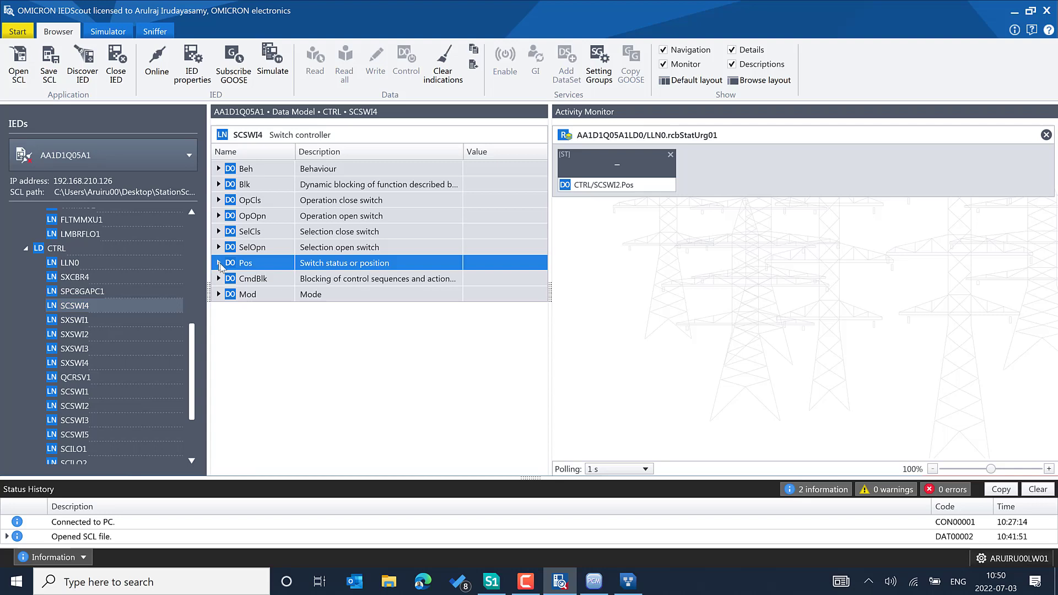
pyautogui.click(219, 263)
pyautogui.click(219, 262)
pyautogui.click(219, 263)
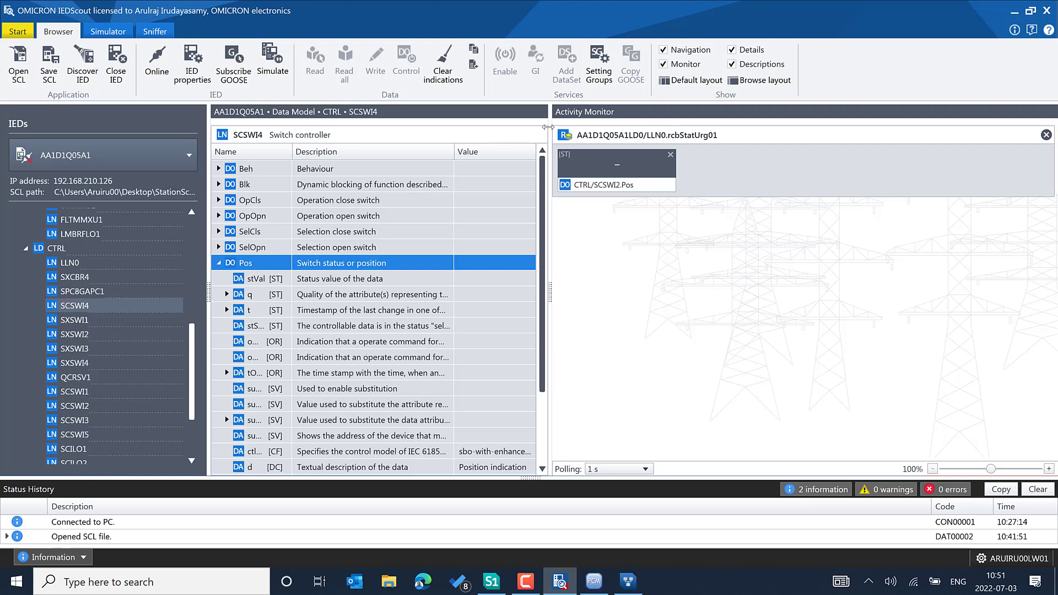
# Step: Widen the details area and check the ctlModel value of SCSWI4.Pos
pyautogui.moveTo(547, 127); pyautogui.dragTo(702, 133)
pyautogui.moveTo(708, 130); pyautogui.dragTo(713, 129)
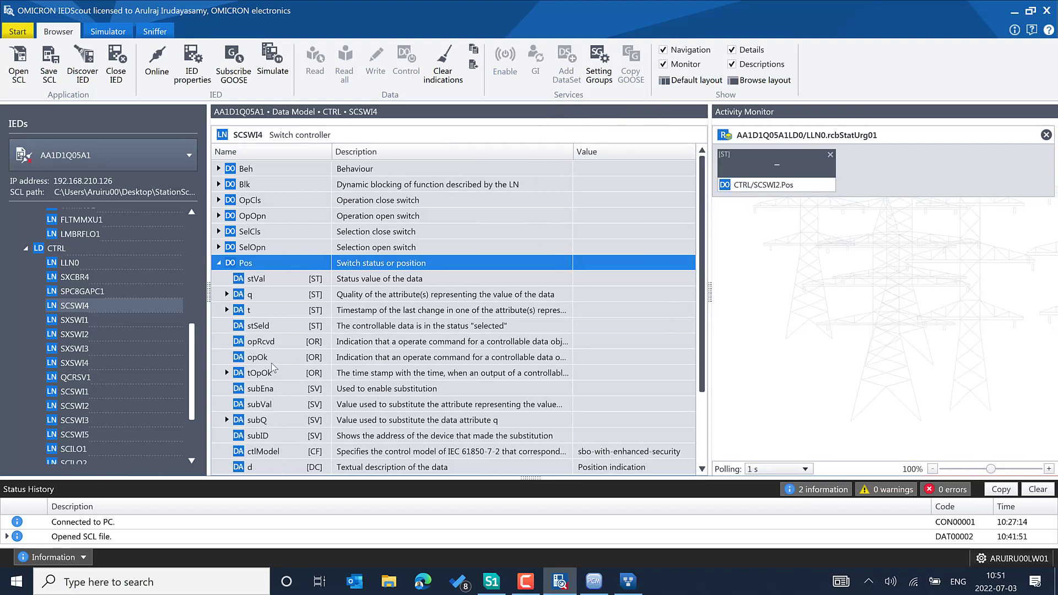
pyautogui.scroll(-1, 276, 366)
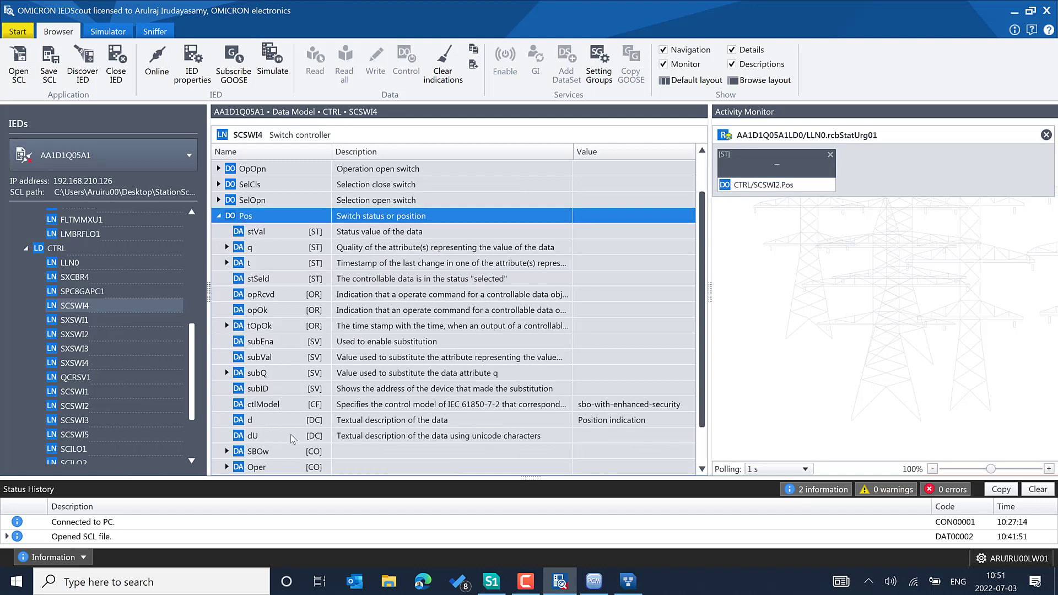
pyautogui.click(276, 404)
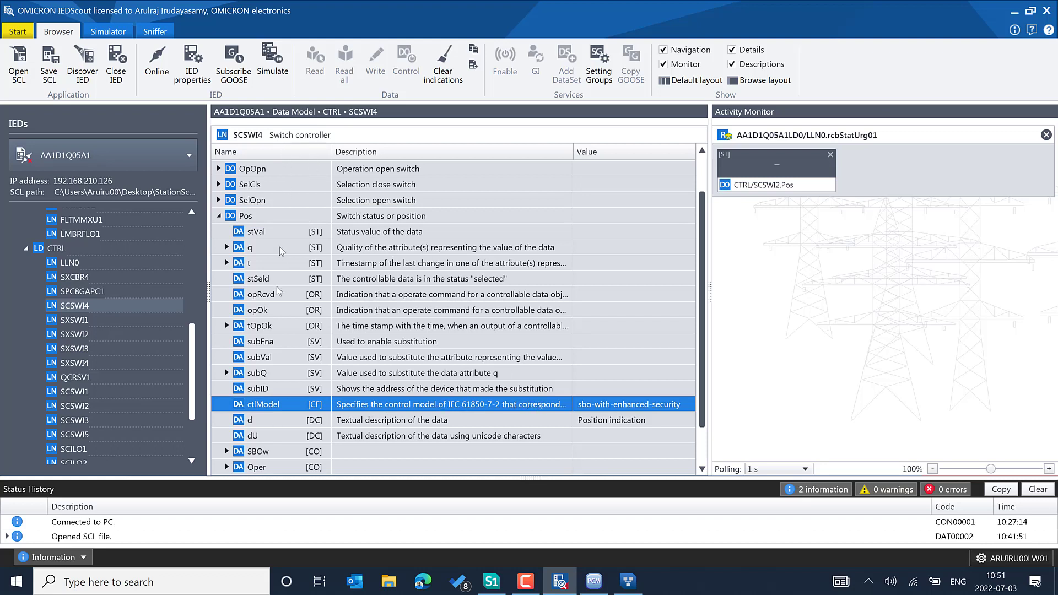
pyautogui.moveTo(601, 412)
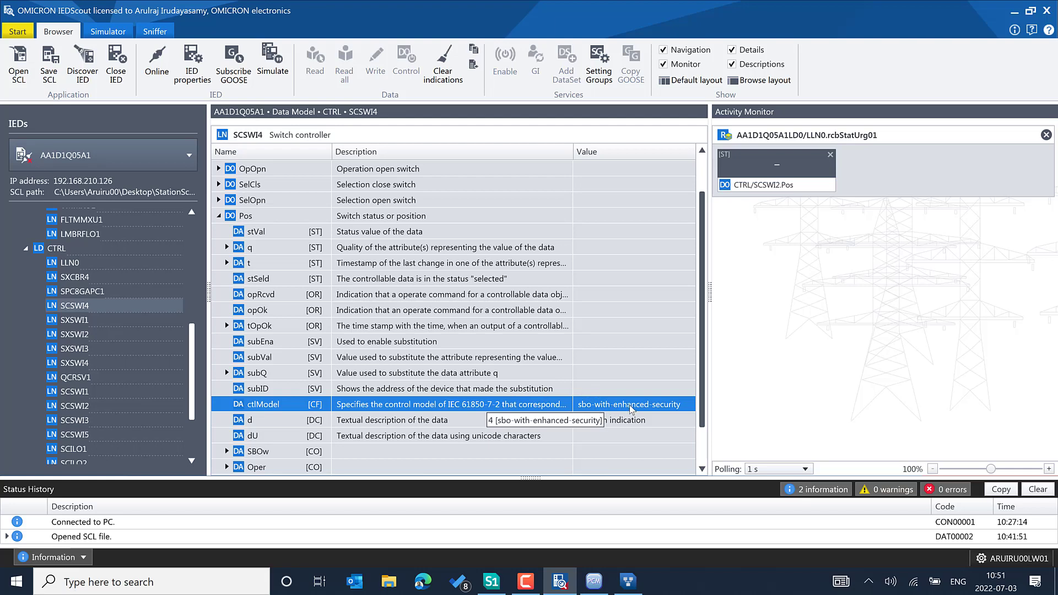
# Step: Return to circuit breaker node SXCBR4 and check the ctlModel value under its data object Pos
pyautogui.click(108, 276)
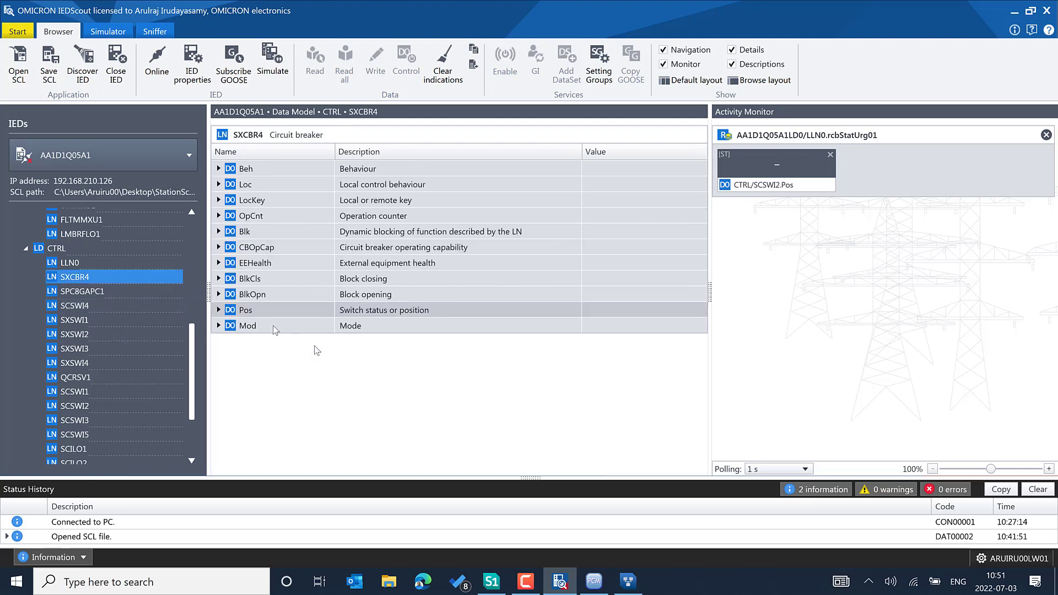
pyautogui.click(218, 310)
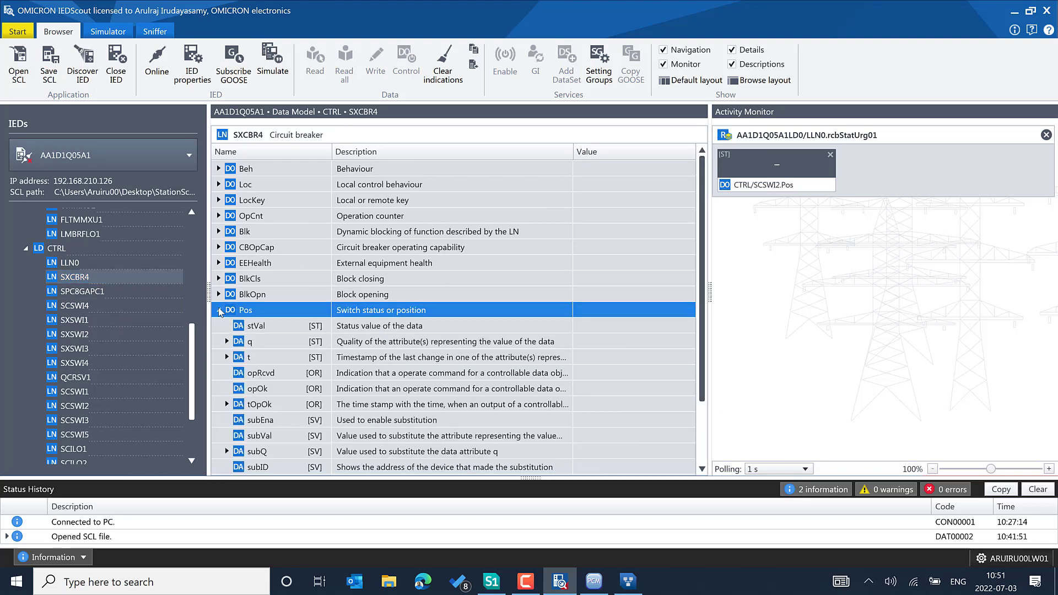
pyautogui.scroll(-2, 265, 320)
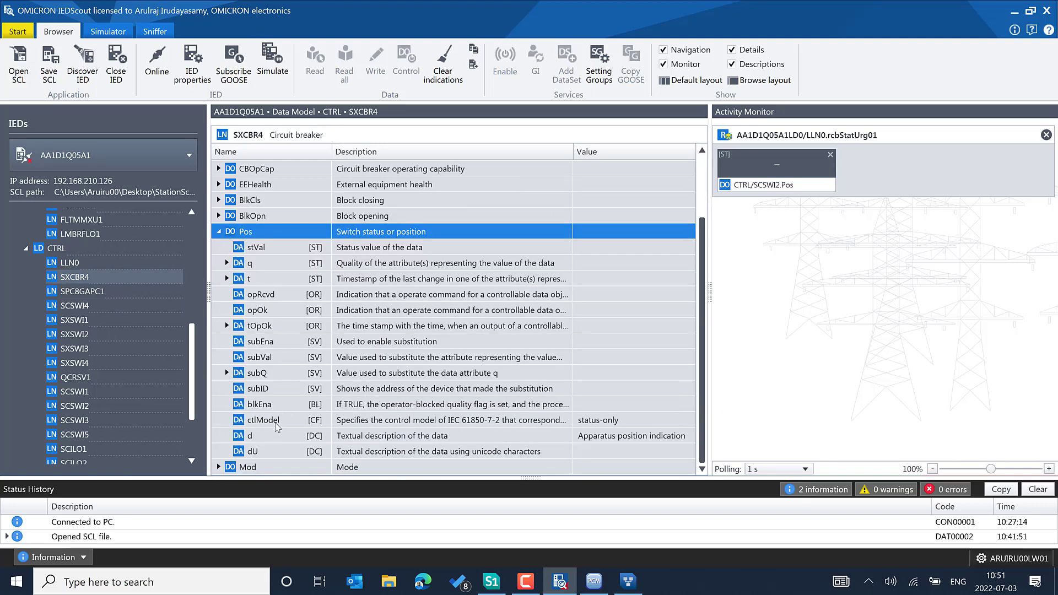
pyautogui.click(292, 421)
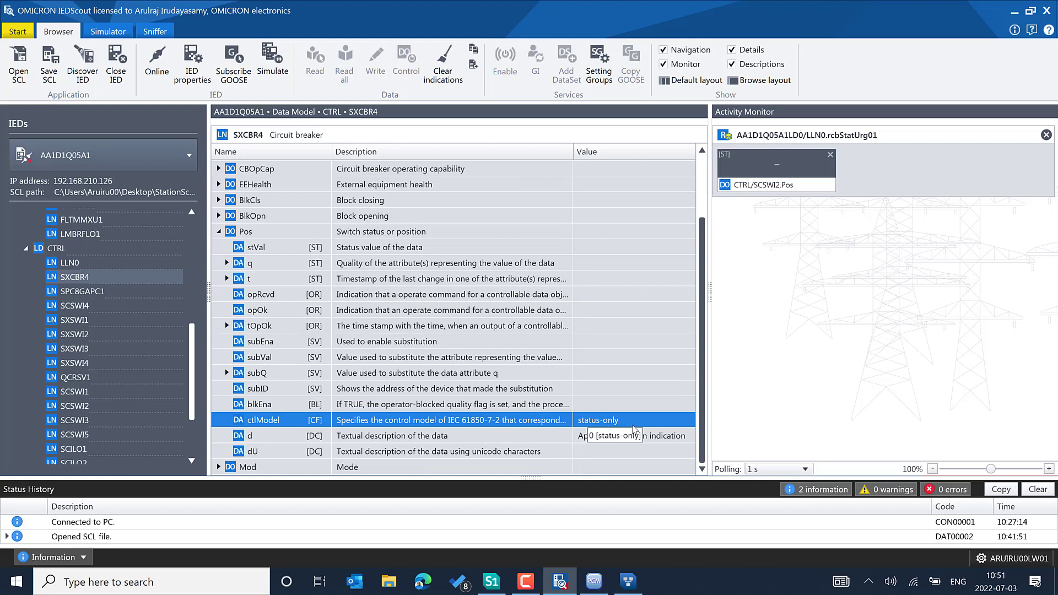
# Step: Collapse logical device MON in the Data Model
pyautogui.scroll(2, 85, 303)
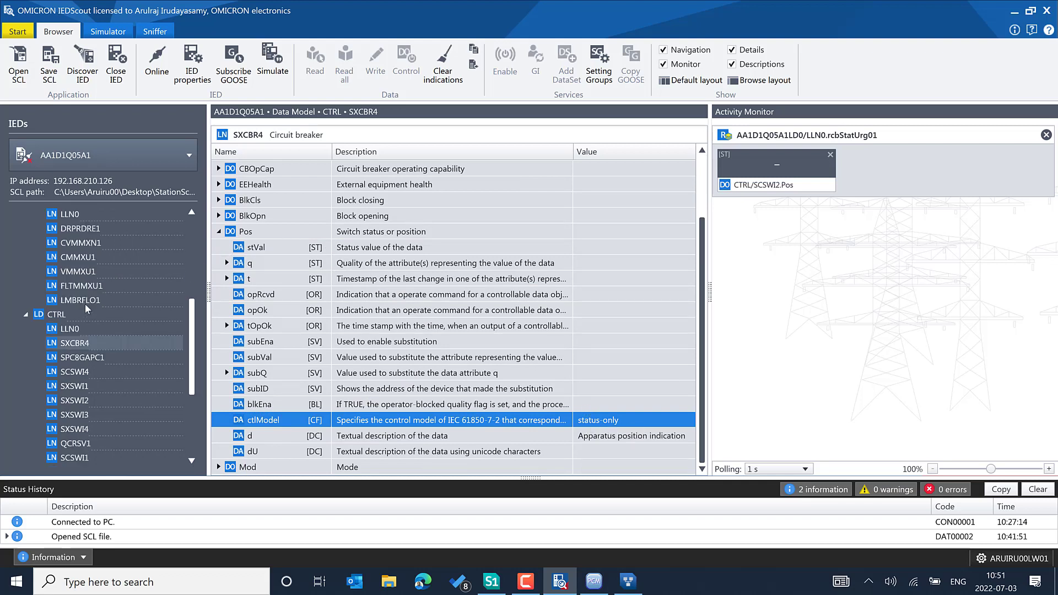
pyautogui.scroll(2, 85, 302)
pyautogui.click(26, 268)
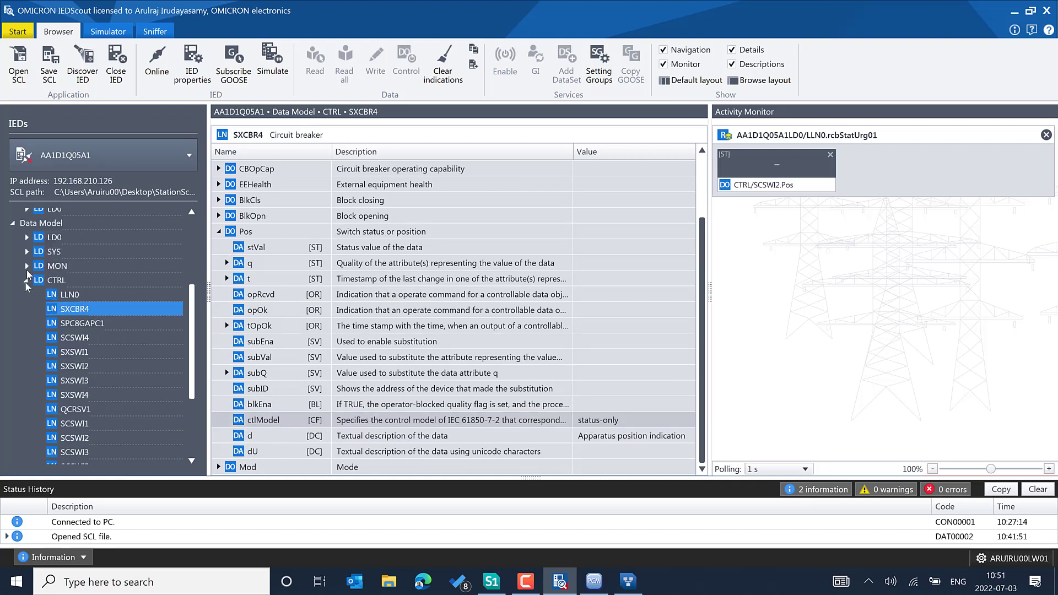
# Step: Collapse logical device CTRL, expand MON in the Data Model, and open measurement node CMMXU1
pyautogui.click(27, 278)
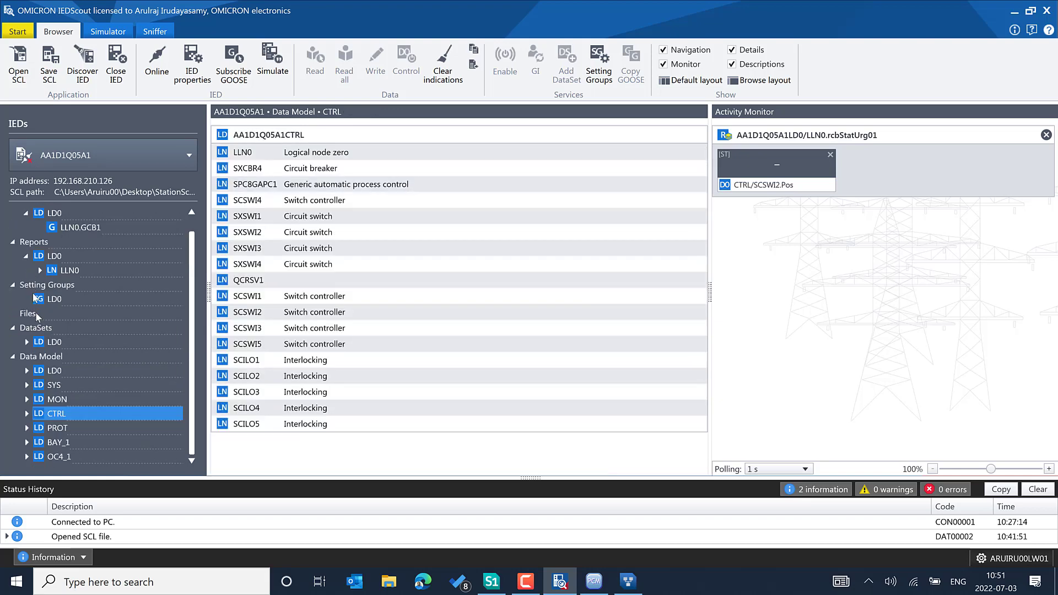
pyautogui.click(27, 399)
pyautogui.scroll(-1, 55, 374)
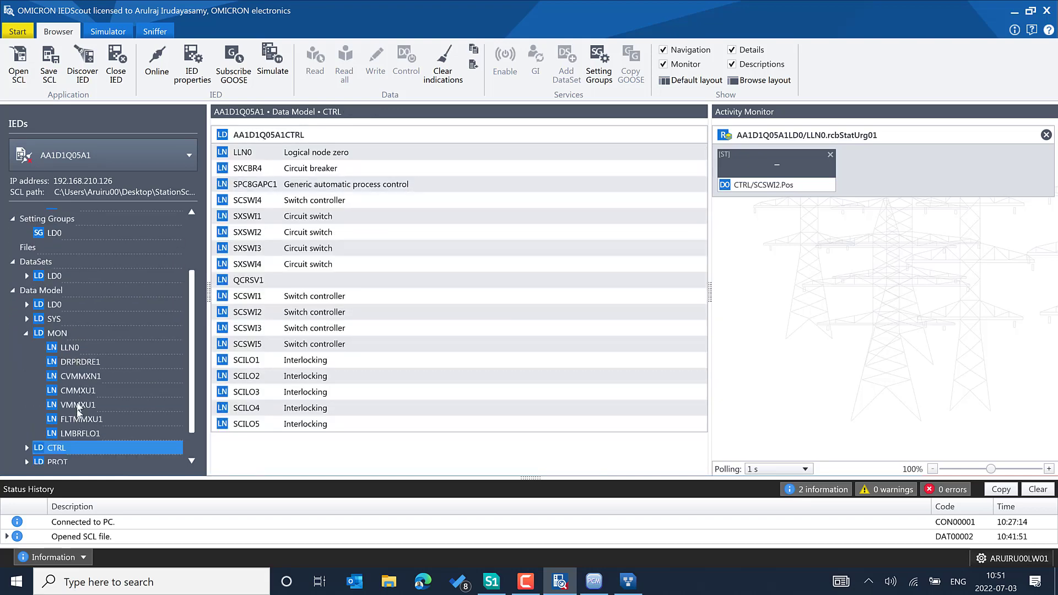
pyautogui.scroll(-1, 77, 346)
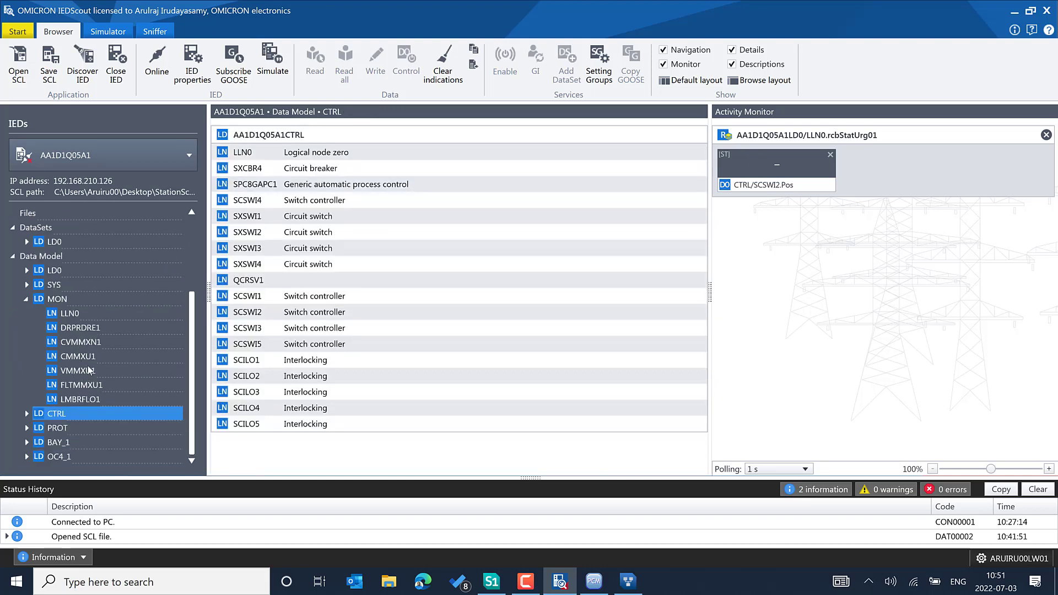
pyautogui.click(82, 357)
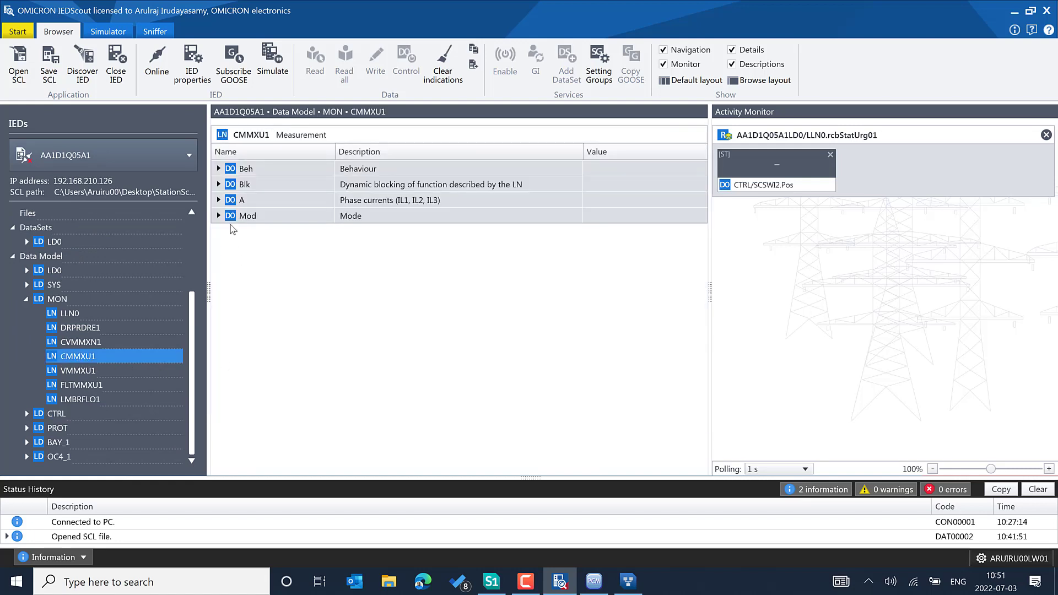
# Step: Examine the phase A current of CMMXU1 by expanding A, phsA, cVal and mag, and collapse phsA again
pyautogui.click(218, 200)
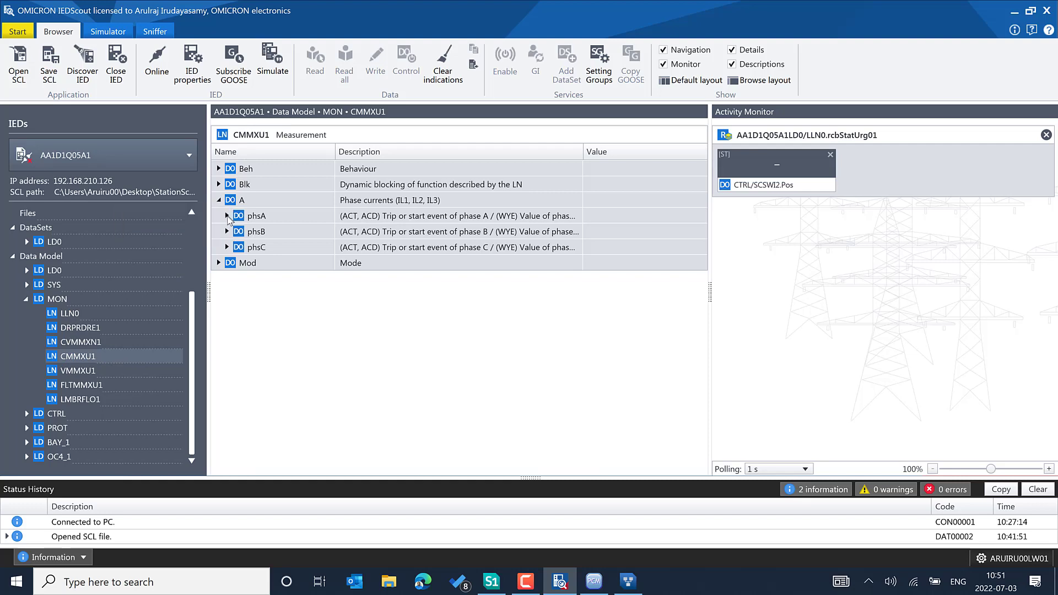
pyautogui.click(226, 216)
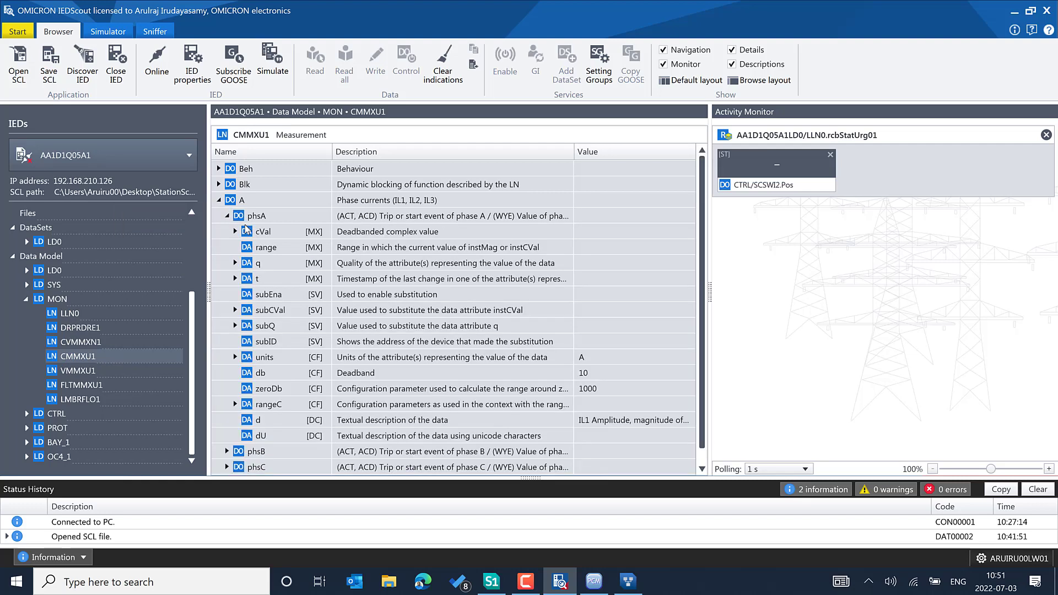
pyautogui.click(235, 231)
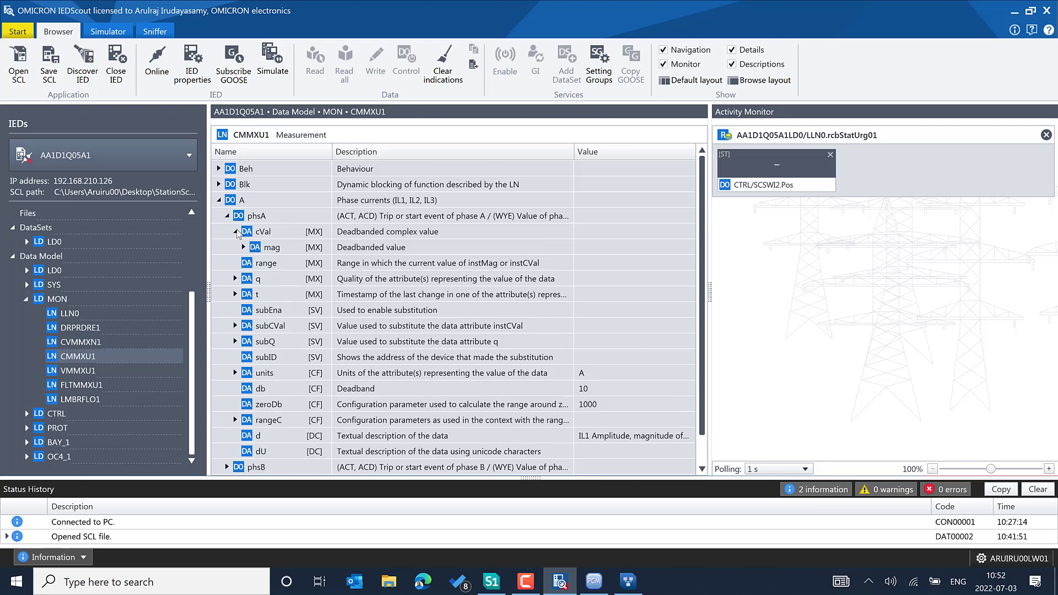
pyautogui.click(243, 248)
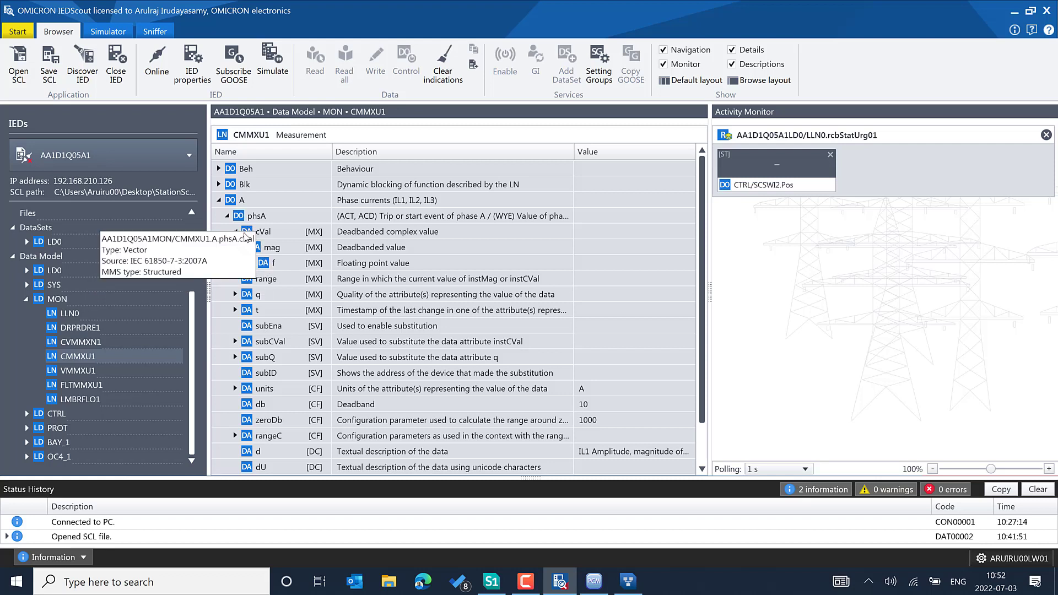
pyautogui.click(228, 216)
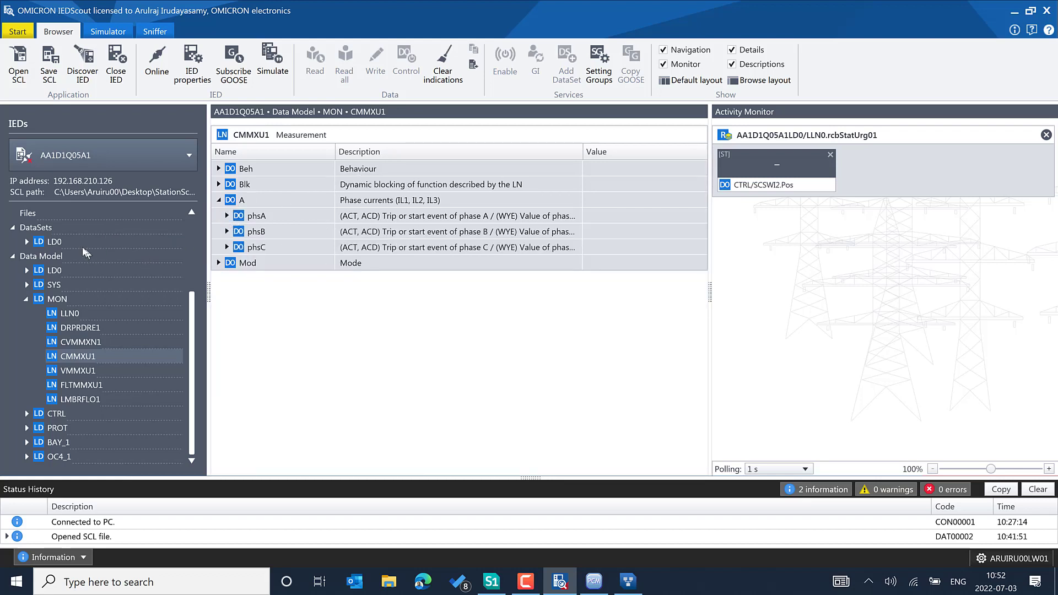
# Step: Show the GOOSE control block LLN0.GCB1 under LD0 and look over the rest of the IED structure
pyautogui.scroll(3, 50, 255)
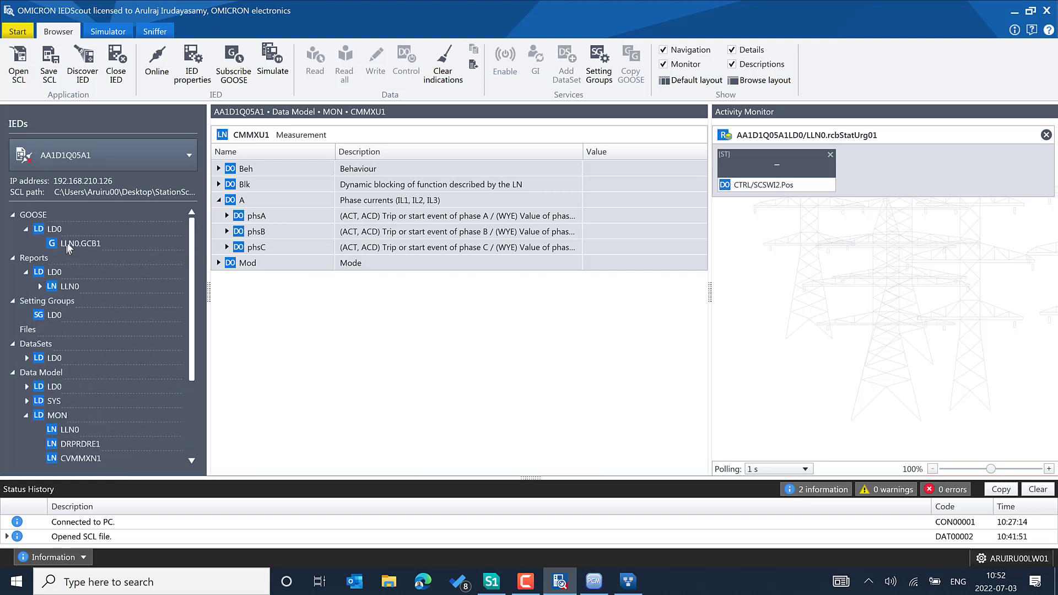
pyautogui.click(97, 248)
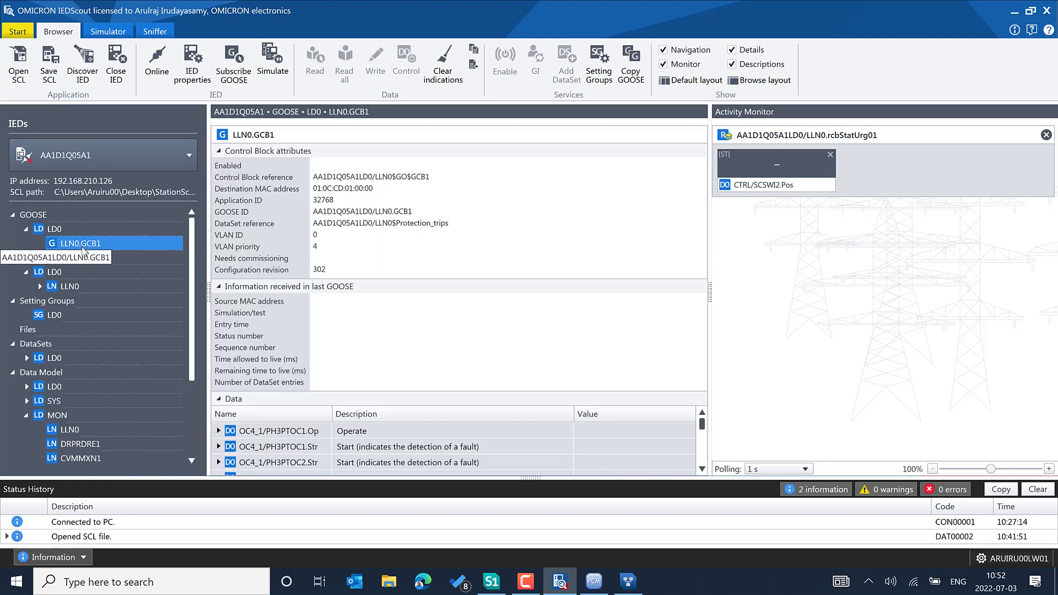
pyautogui.scroll(-3, 77, 292)
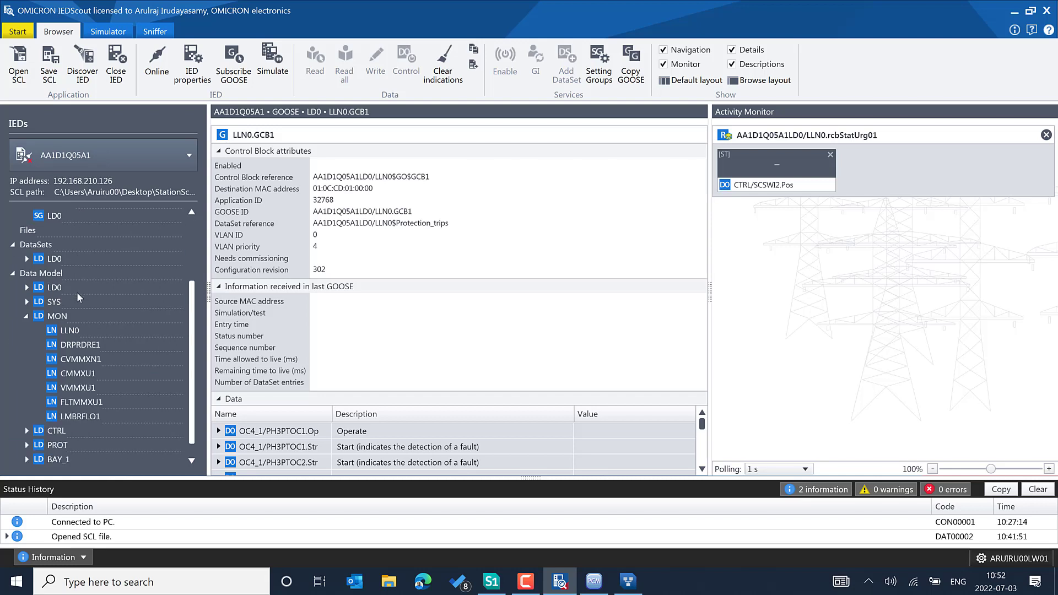
pyautogui.scroll(-1, 77, 293)
pyautogui.scroll(3, 86, 241)
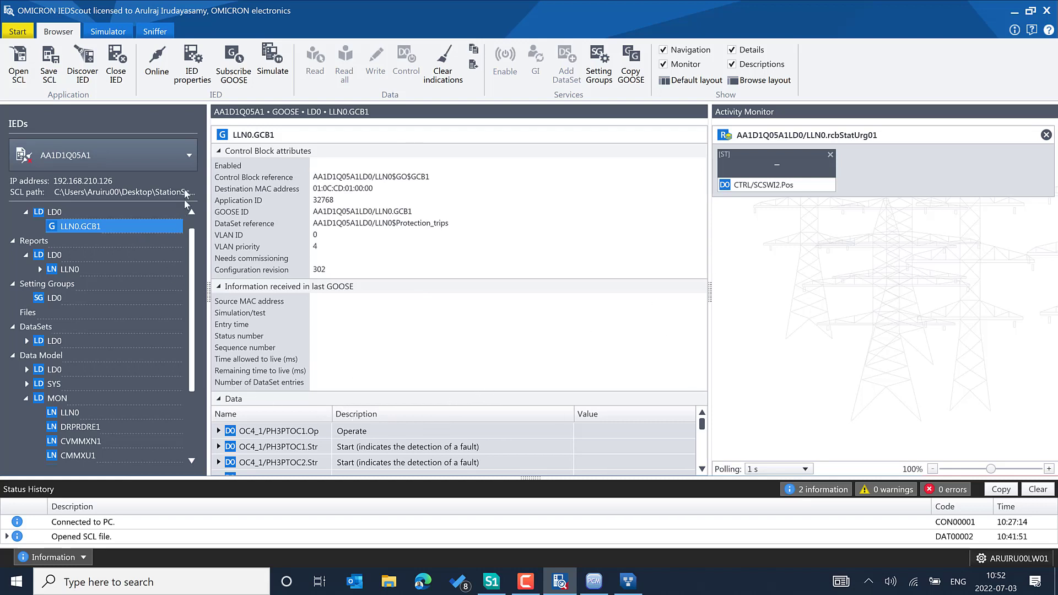
# Step: Review the schema versions and the file destination offered for saving the SCL of AA1D1Q05A1, and cancel without saving
pyautogui.click(49, 79)
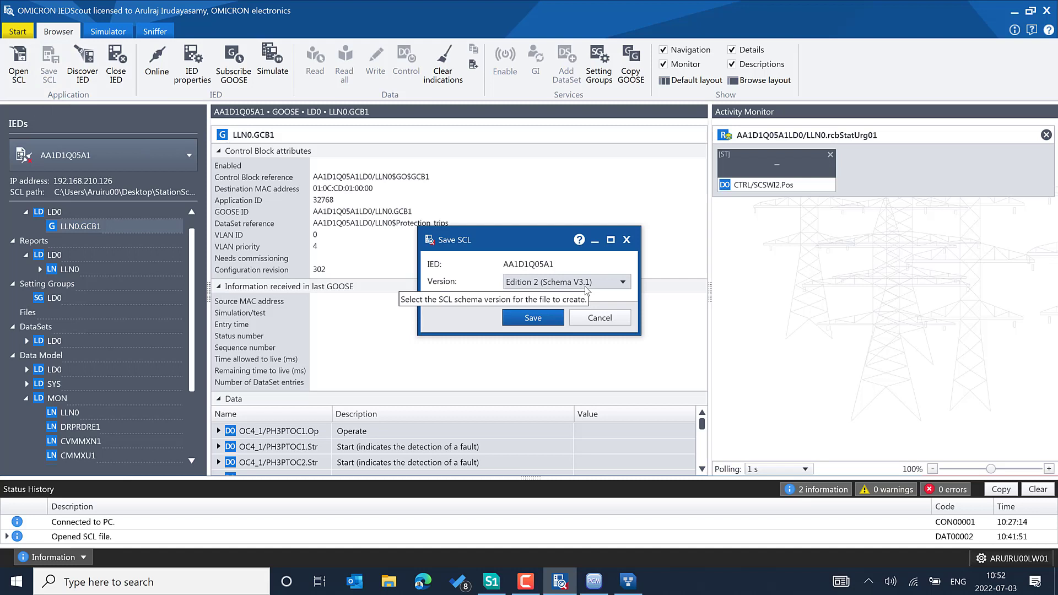
pyautogui.click(585, 286)
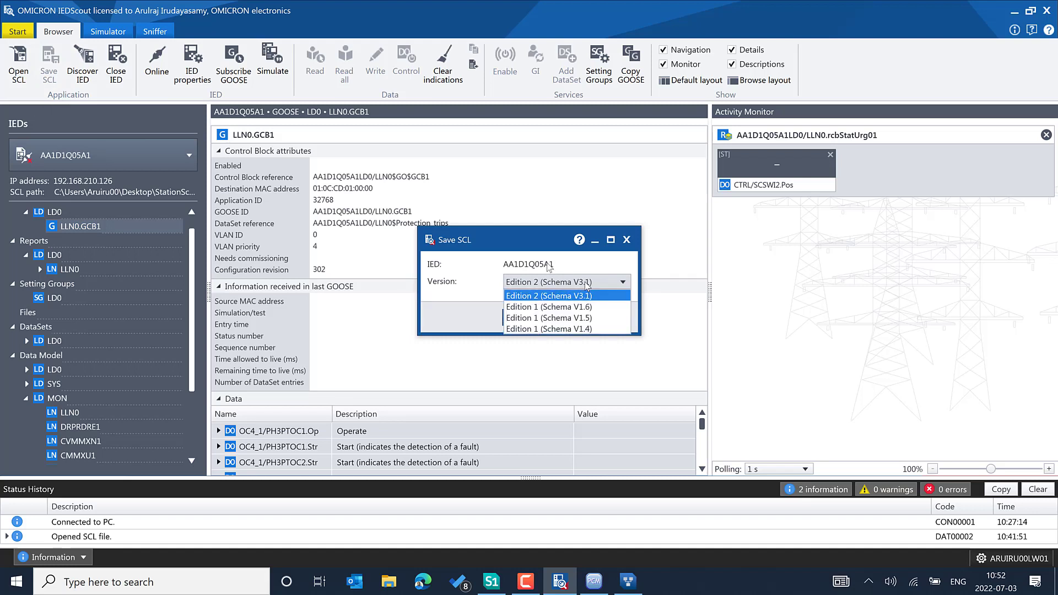
pyautogui.click(585, 285)
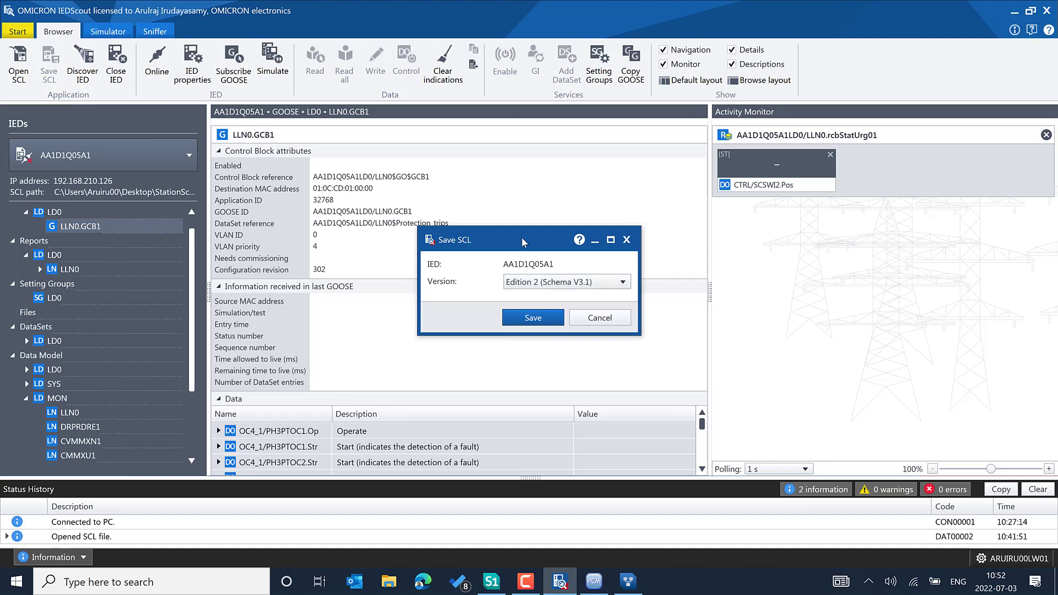
pyautogui.click(560, 283)
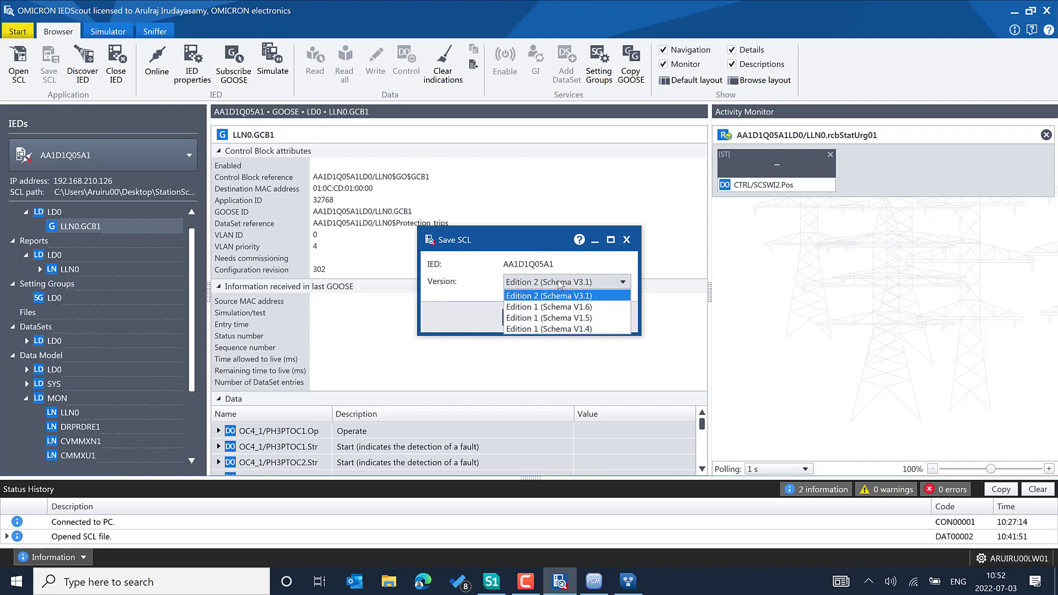
pyautogui.click(560, 284)
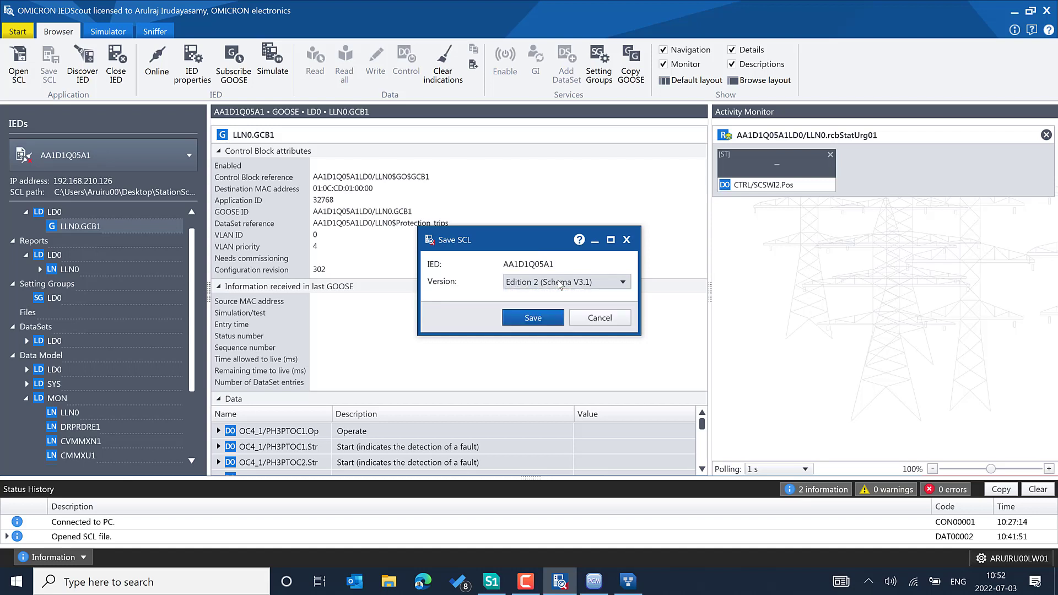
pyautogui.click(549, 319)
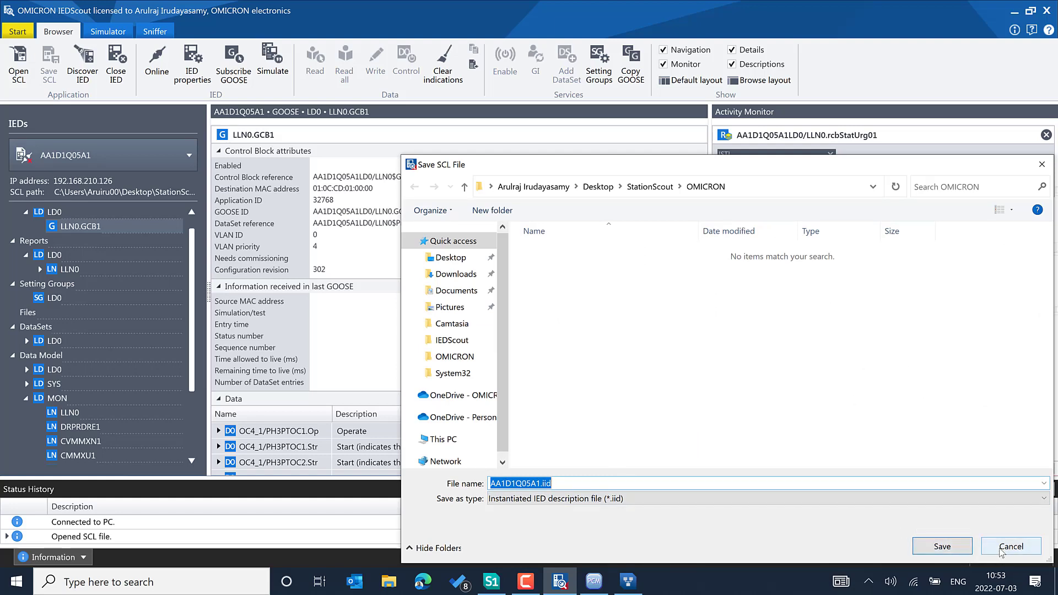
pyautogui.click(1001, 551)
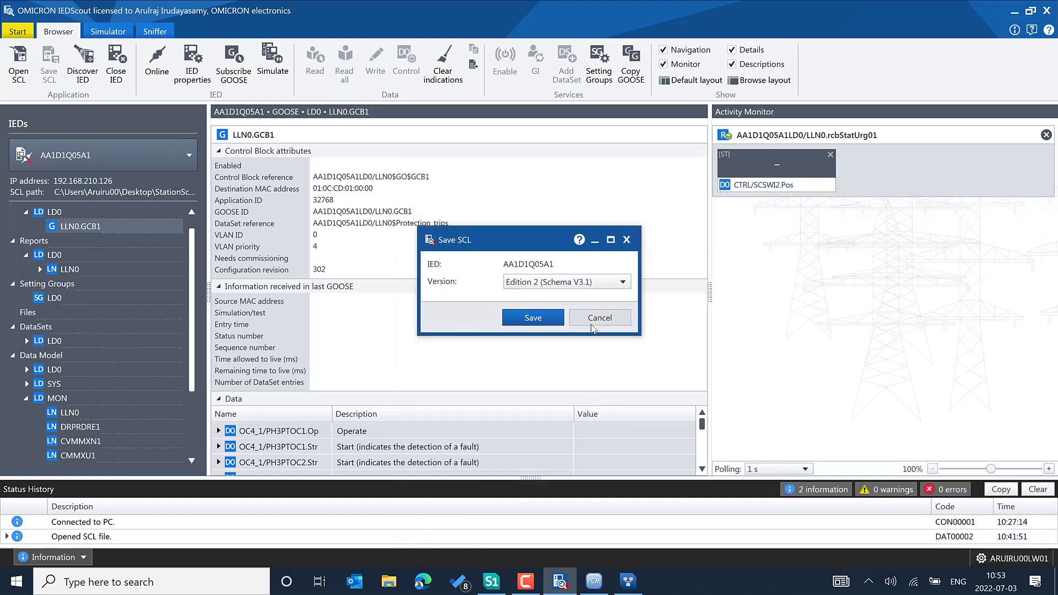
pyautogui.click(592, 324)
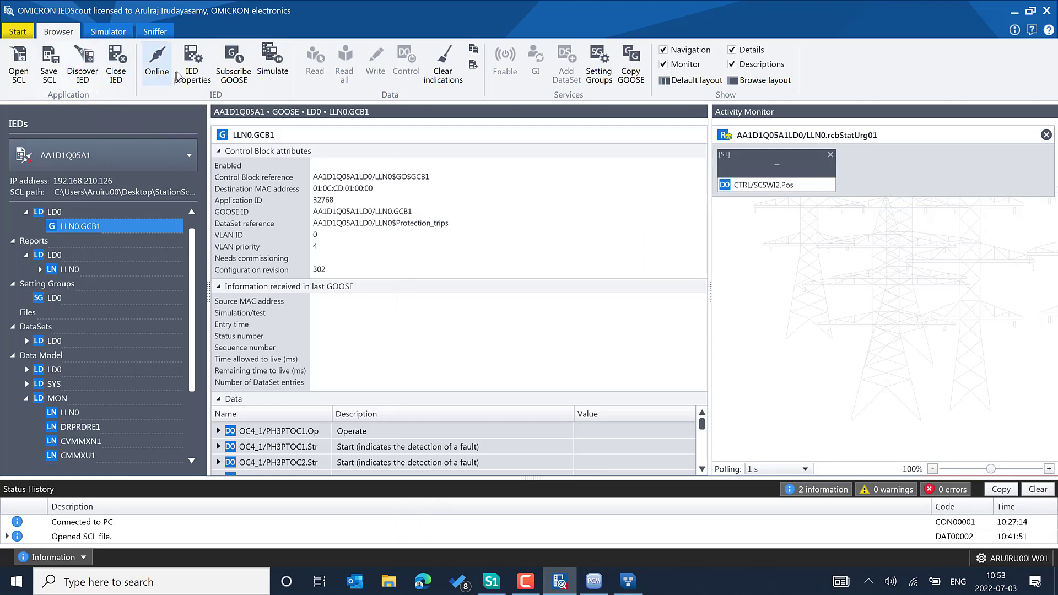
# Step: Check the IED properties of AA1D1Q05A1, including the advanced parameters, and close them without saving
pyautogui.click(193, 72)
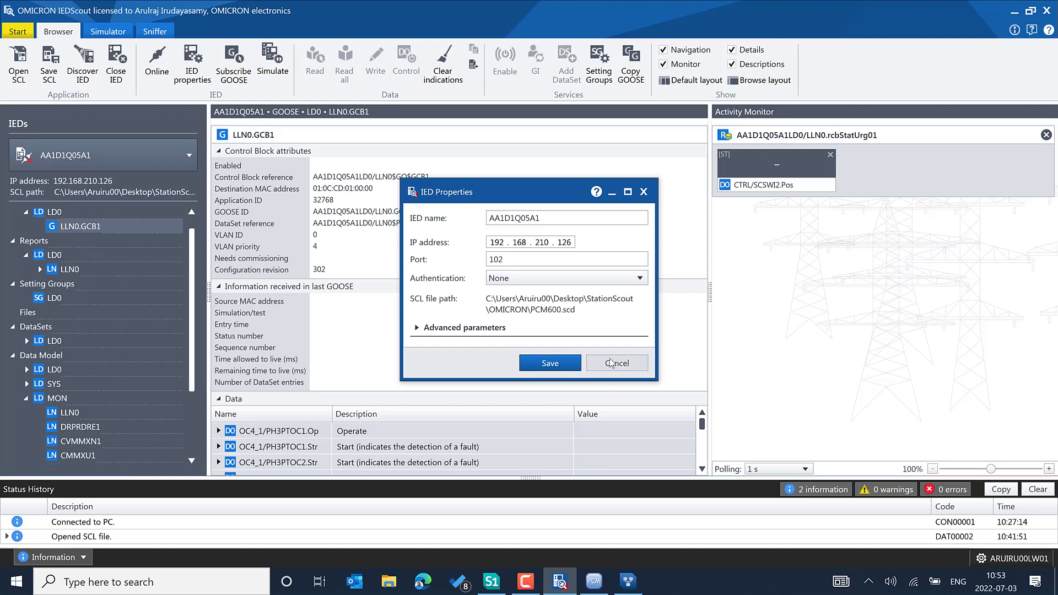
pyautogui.click(422, 329)
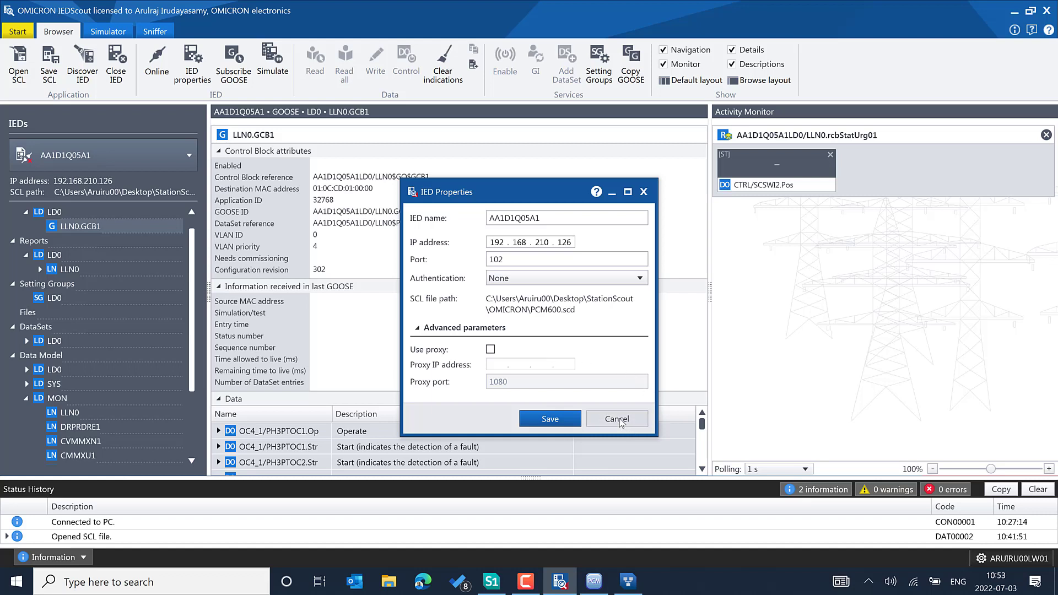
pyautogui.click(616, 419)
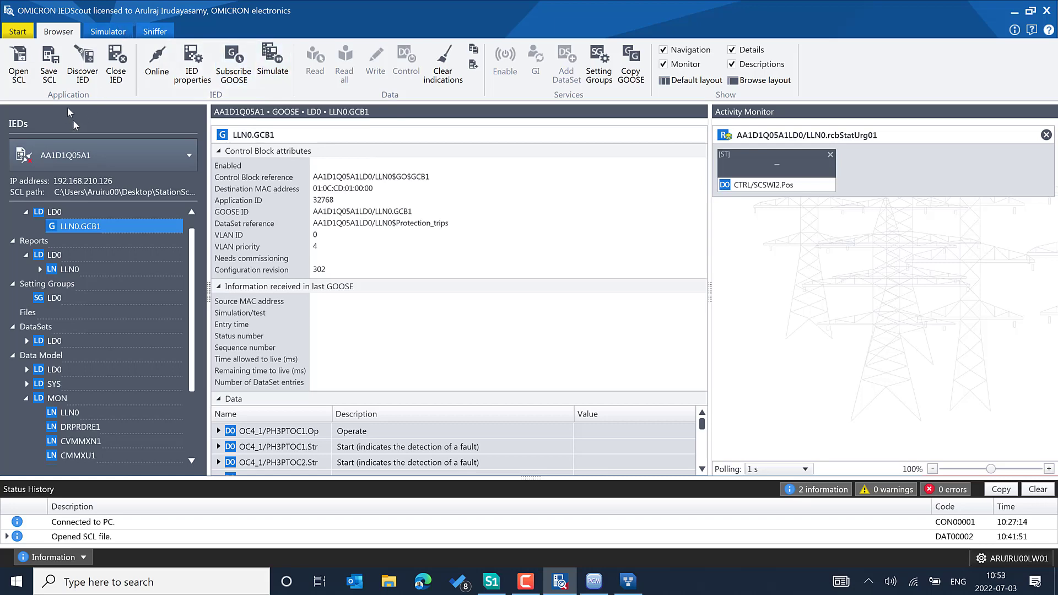
# Step: Add IED AA1D1Q05A1 to the Simulator and show it there
pyautogui.click(119, 31)
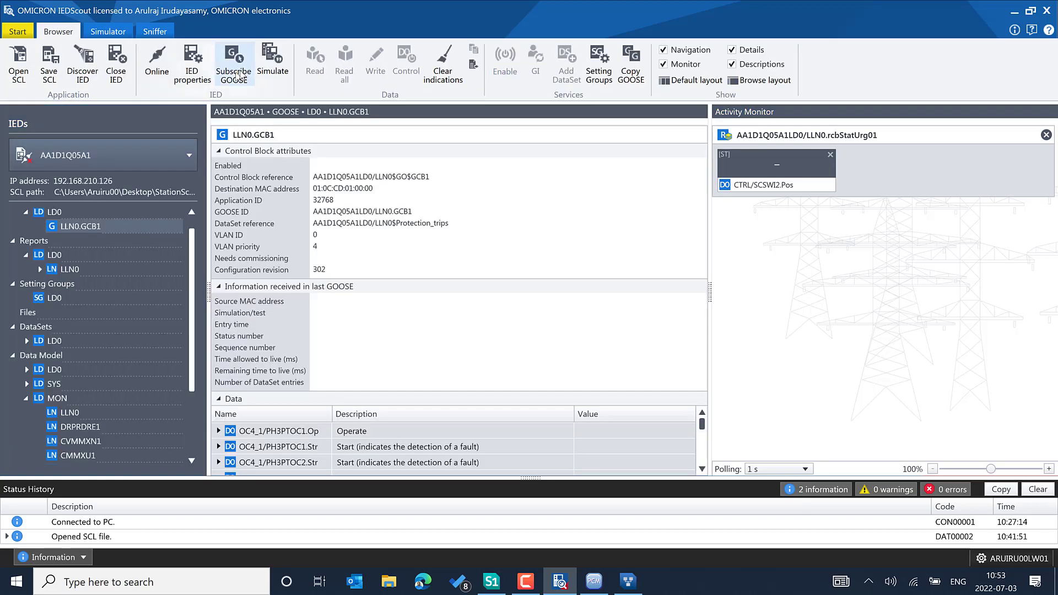
pyautogui.click(271, 77)
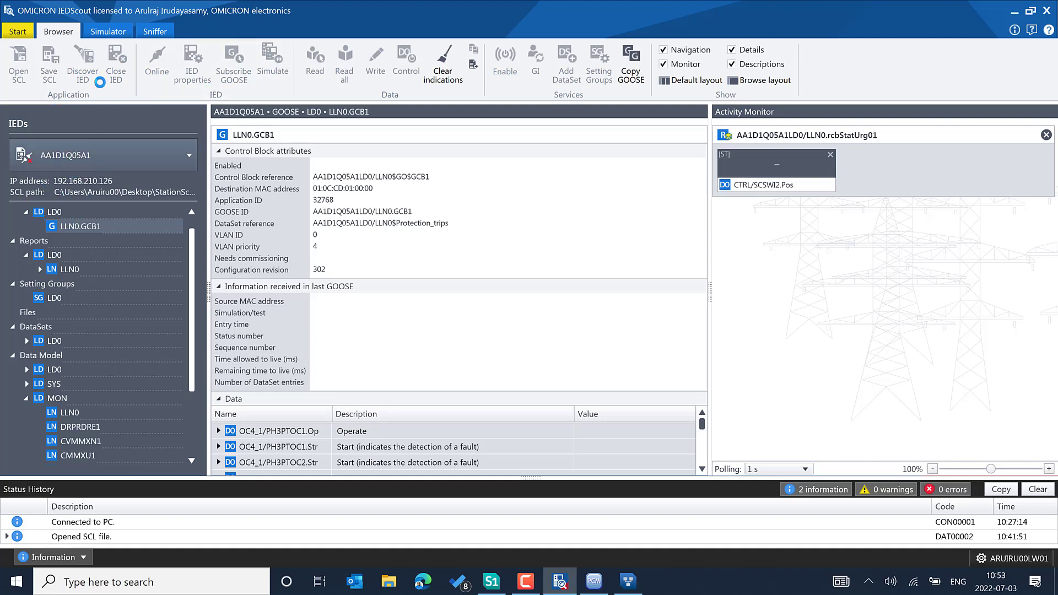
pyautogui.click(120, 34)
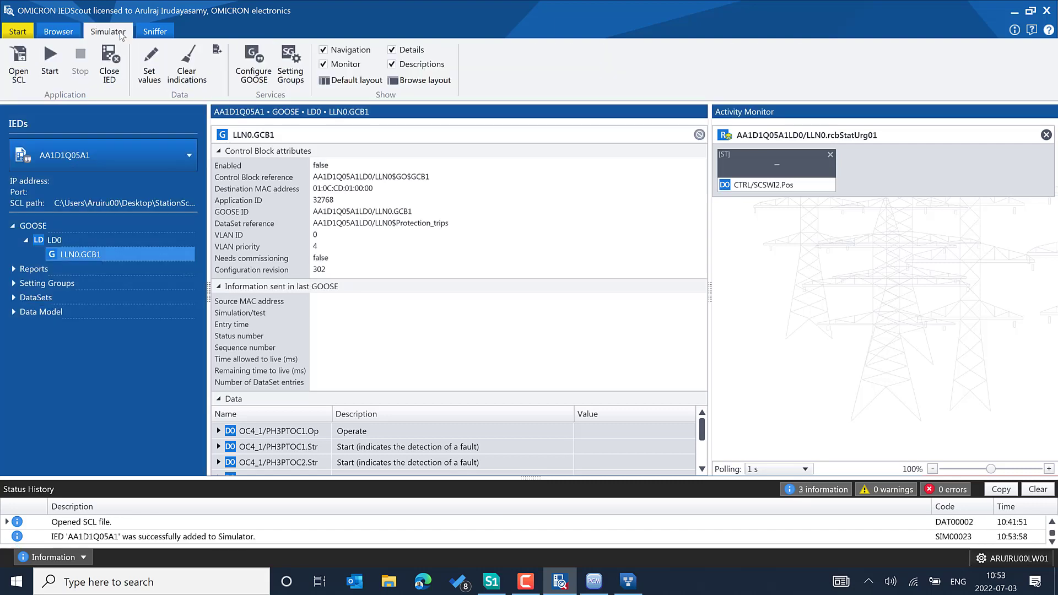
# Step: Return to the Browser view and open report control block rcbSecurity01 in the LLN0 reports of LD0
pyautogui.click(70, 33)
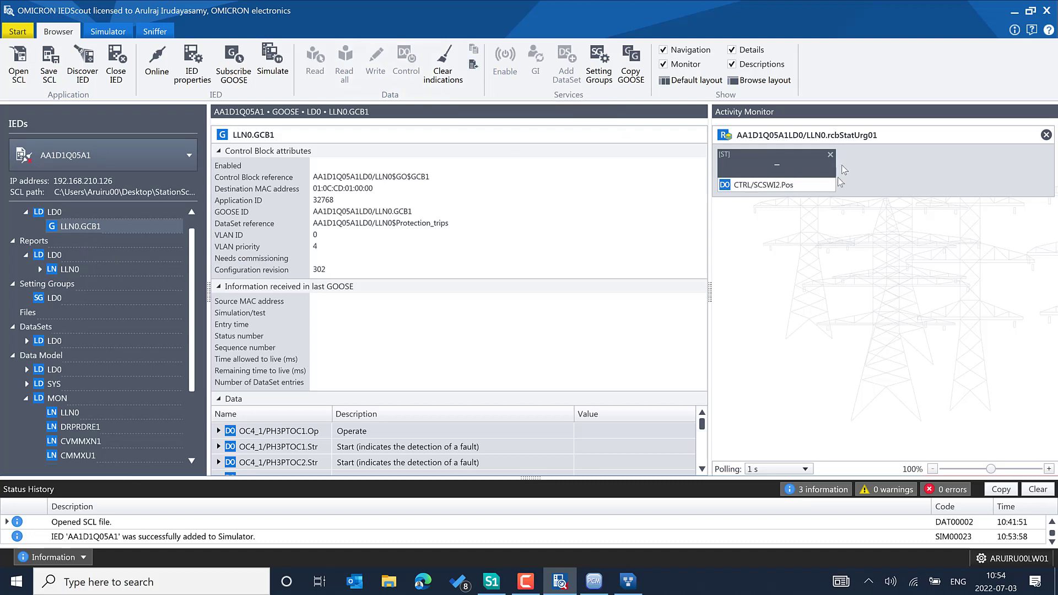
pyautogui.scroll(1, 106, 262)
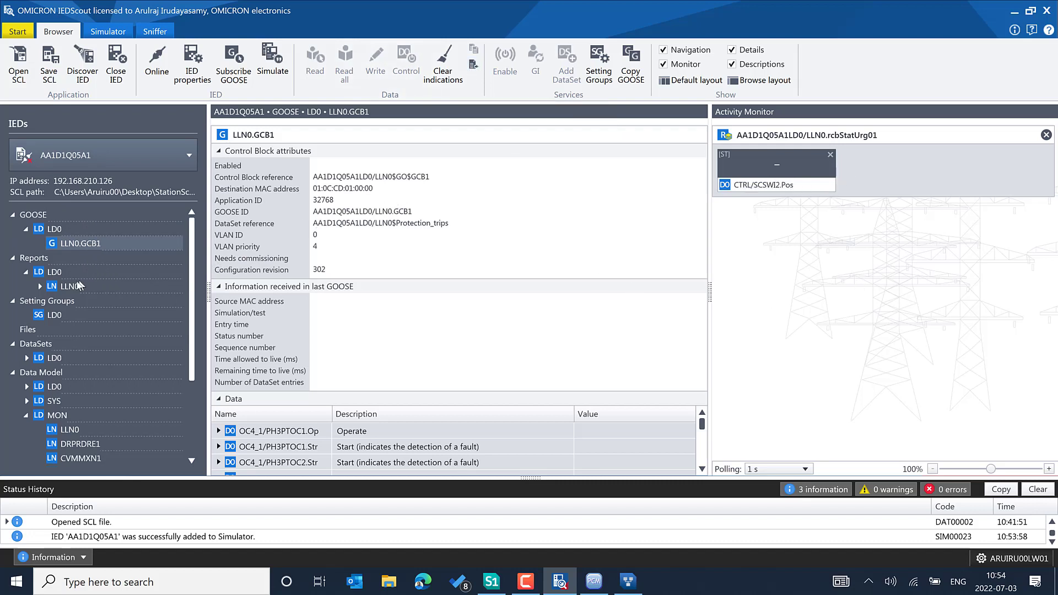
pyautogui.click(39, 287)
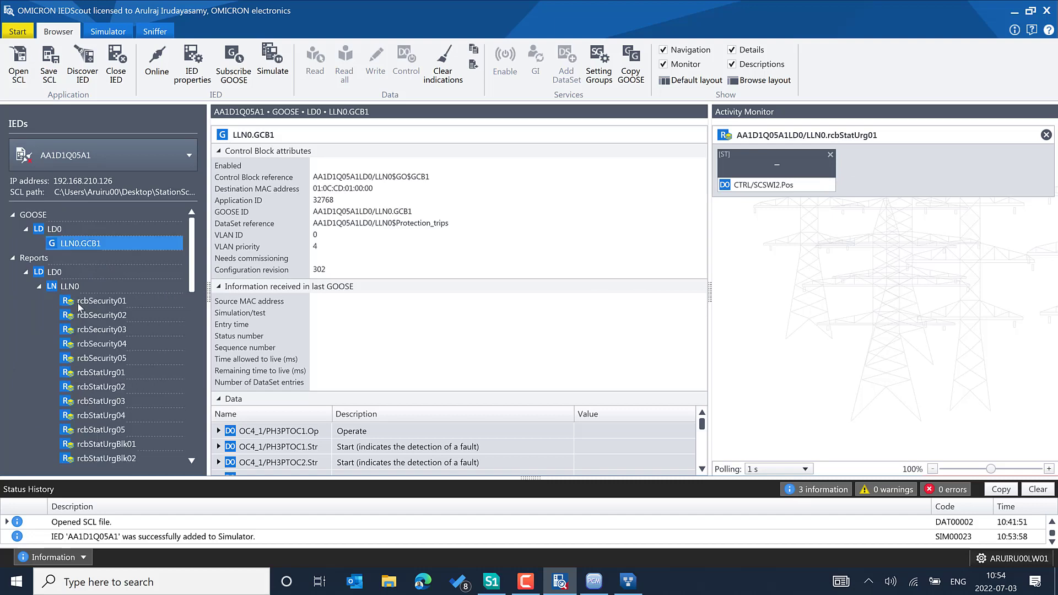
pyautogui.click(88, 300)
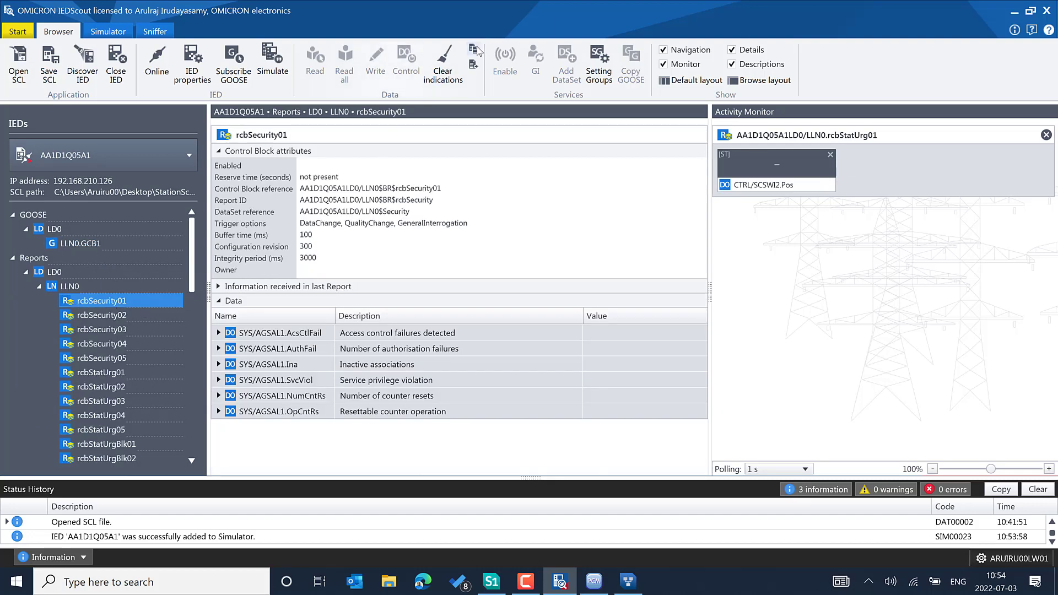
# Step: Copy the reference of rcbSecurity01, open Notepad, and paste AA1D1Q05A1LD0/LLN0$BR$rcbSecurity01 into the blank document
pyautogui.click(11, 590)
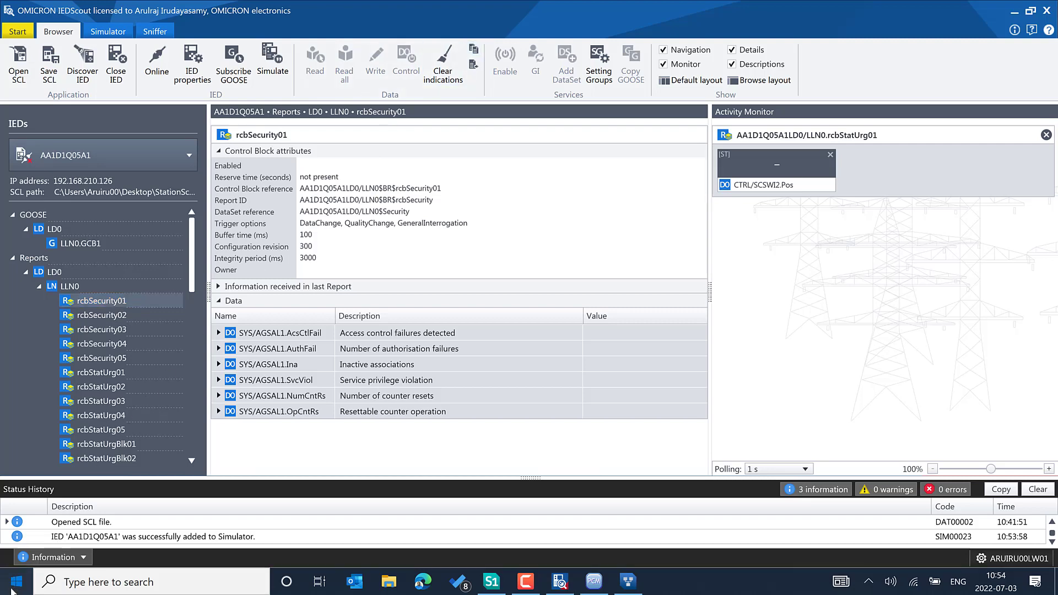
pyautogui.write('note')
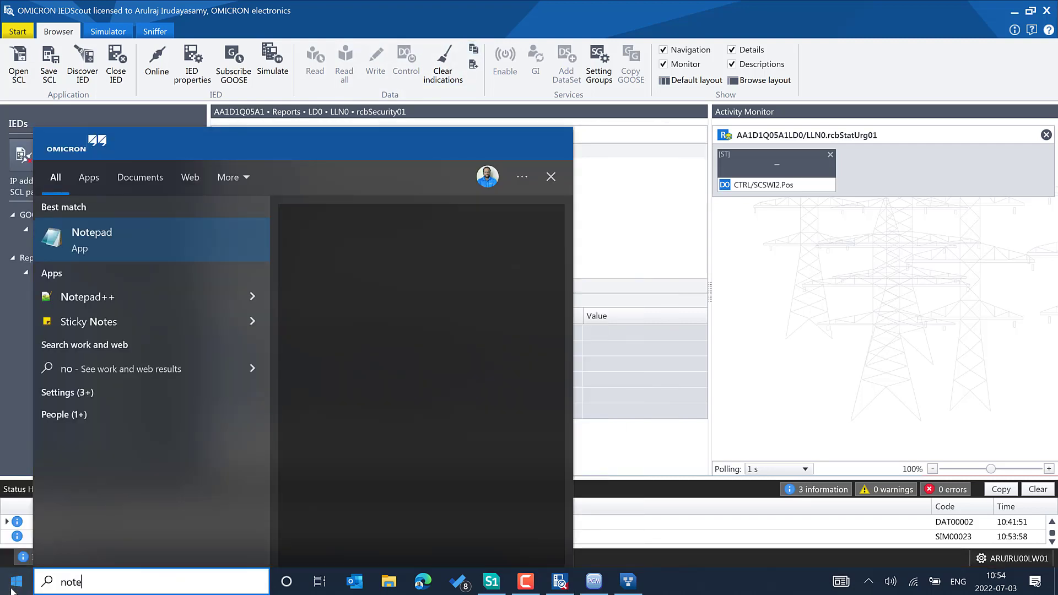
pyautogui.press('Return')
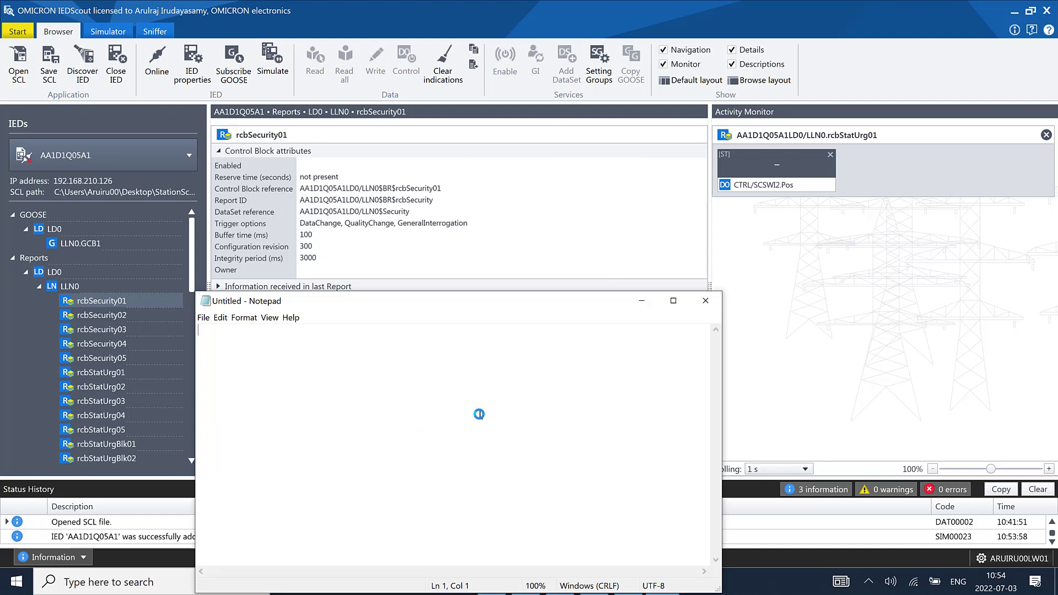
pyautogui.write('AA1D1Q05A1LD0/LLN0$BR$rcbSecurity01')
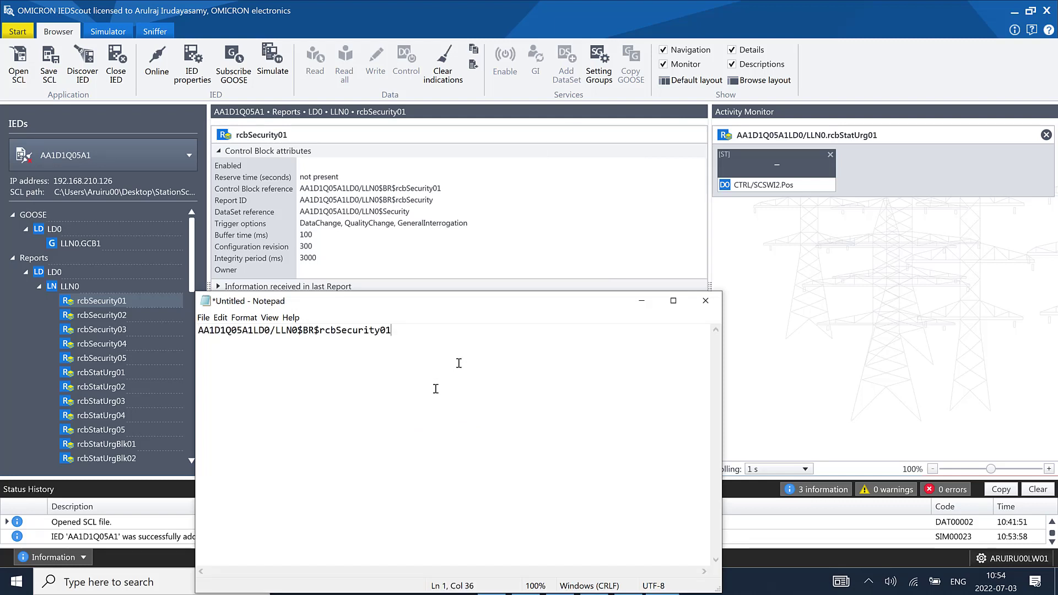
# Step: Minimize Notepad, then hide and restore the Navigation and Monitor panes of the Browser view
pyautogui.click(641, 301)
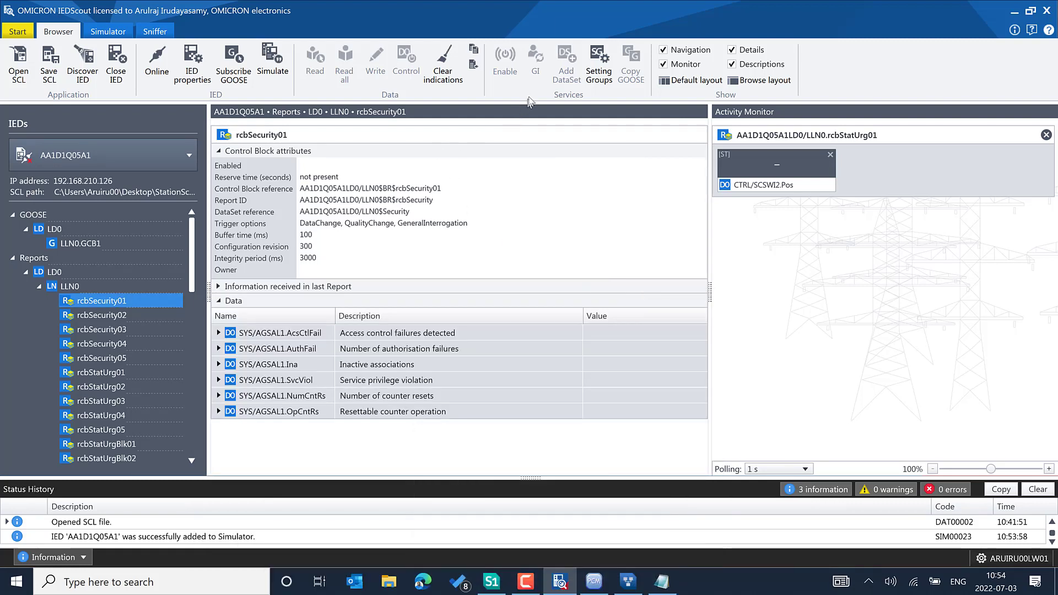
pyautogui.click(663, 50)
pyautogui.click(664, 50)
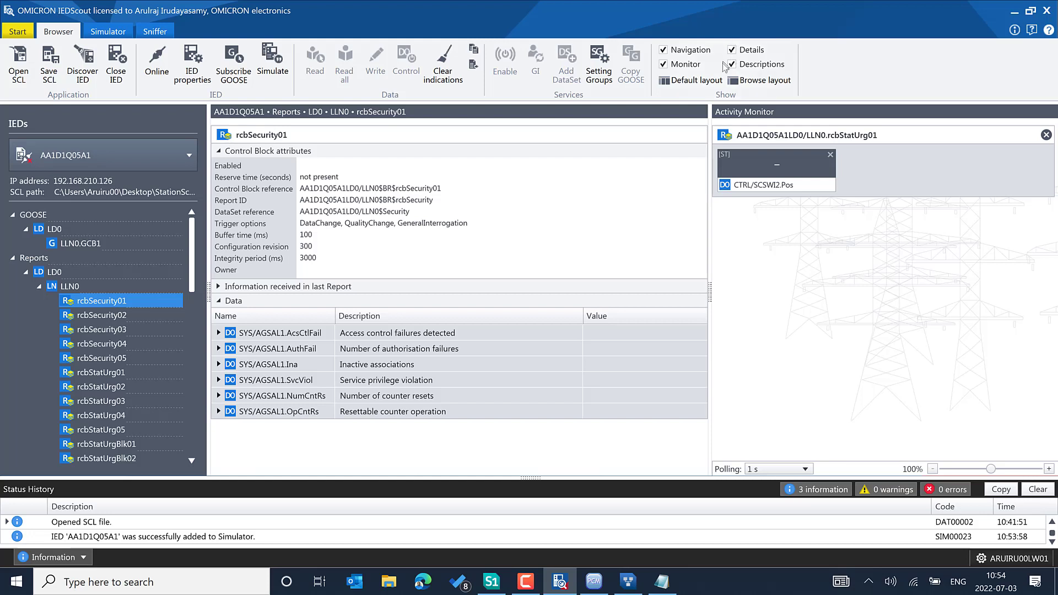
pyautogui.click(664, 65)
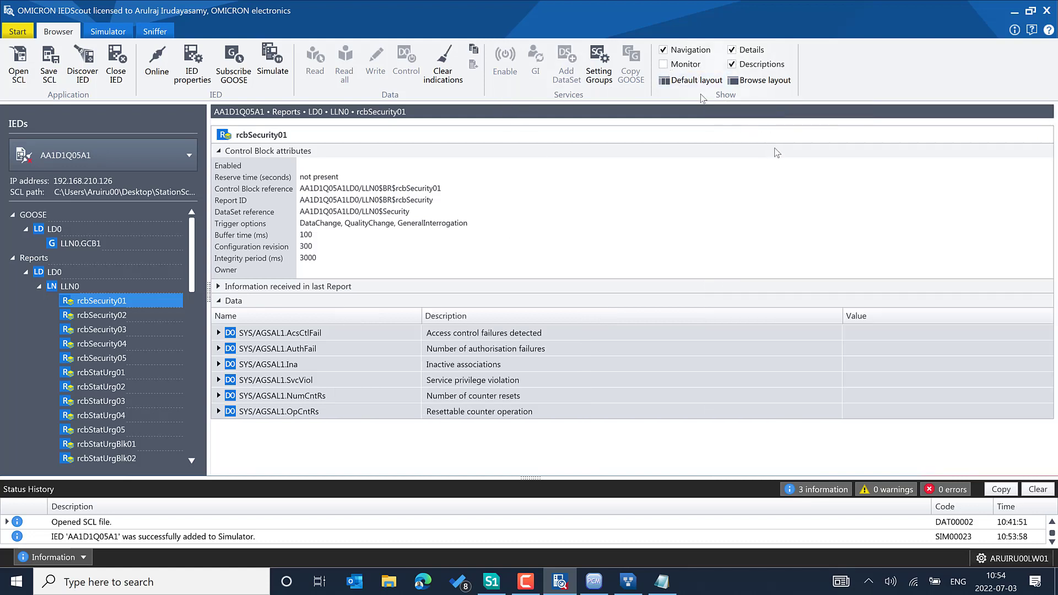
pyautogui.click(663, 65)
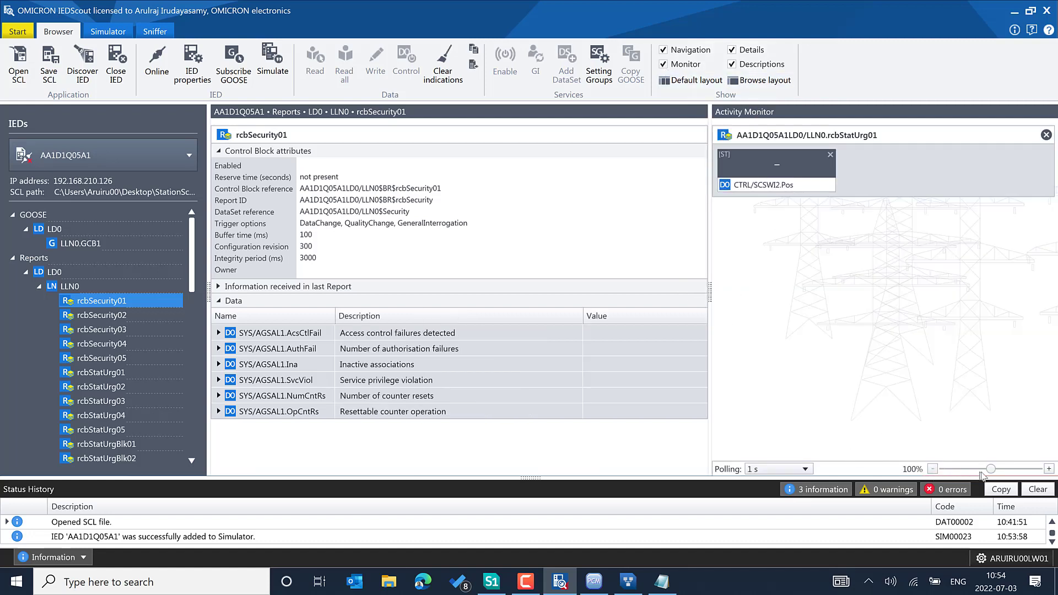
# Step: Enlarge the Status History pane so that all of its entries fit
pyautogui.moveTo(991, 469)
pyautogui.mouseDown()
pyautogui.moveTo(1005, 473)
pyautogui.moveTo(990, 473)
pyautogui.mouseUp()
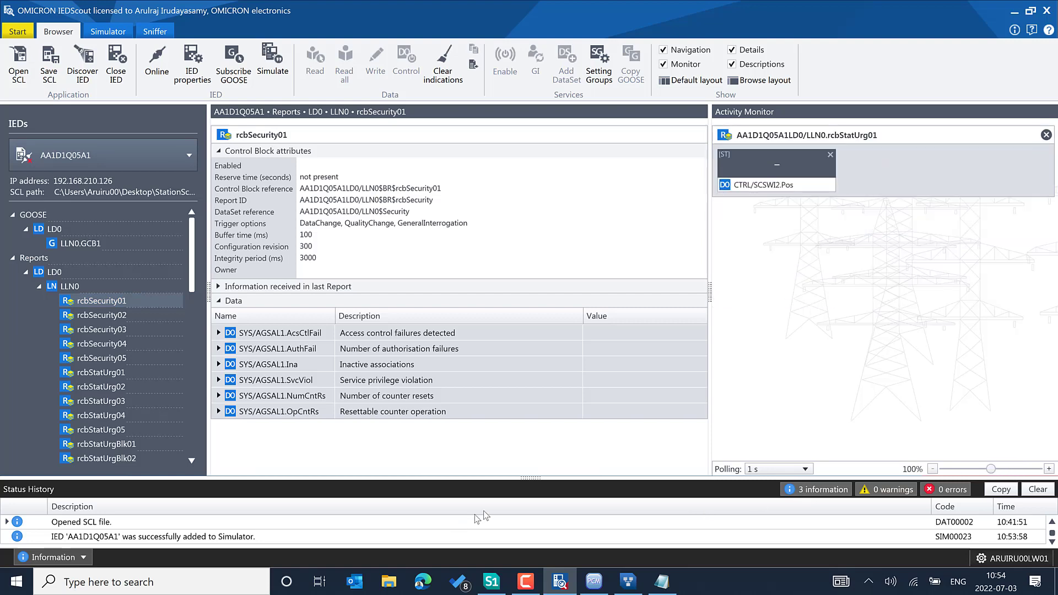
pyautogui.moveTo(507, 479); pyautogui.dragTo(193, 302)
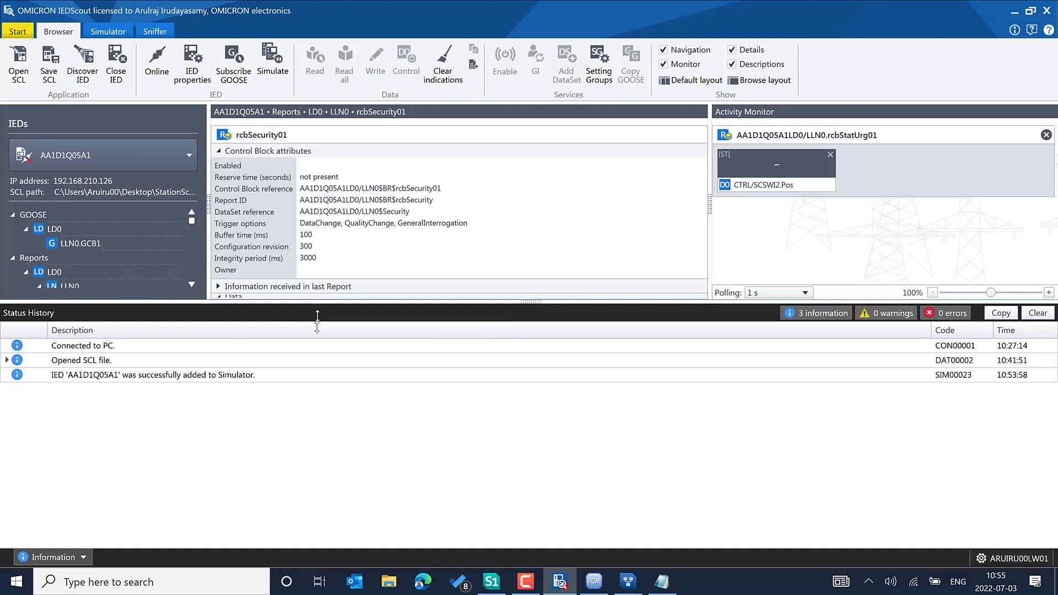
pyautogui.moveTo(316, 303); pyautogui.dragTo(294, 410)
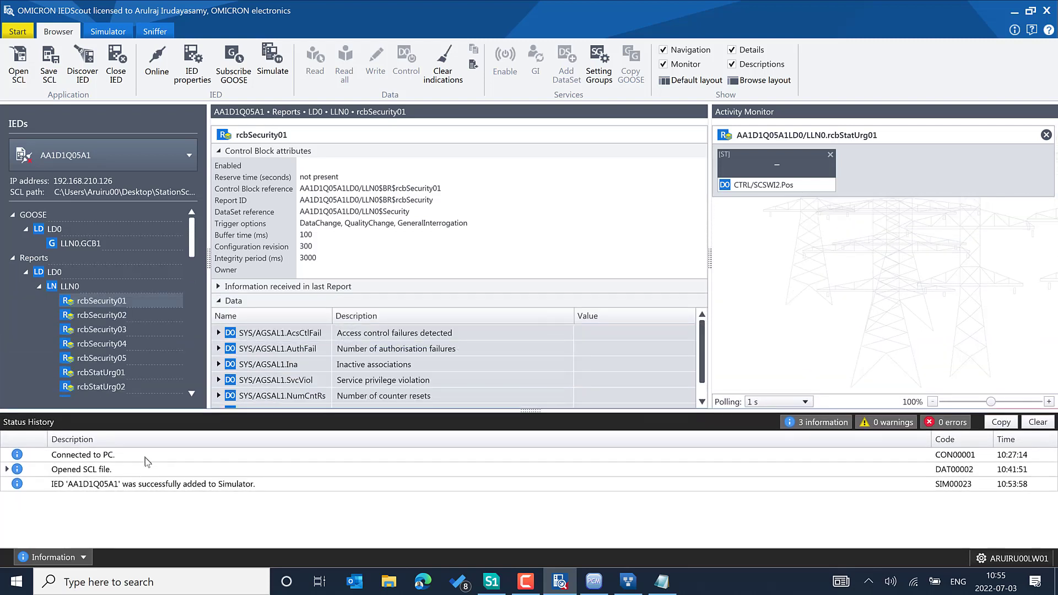
# Step: Switch to the Simulator view and expand Reports down to LLN0 and Setting Groups of AA1D1Q05A1
pyautogui.click(109, 31)
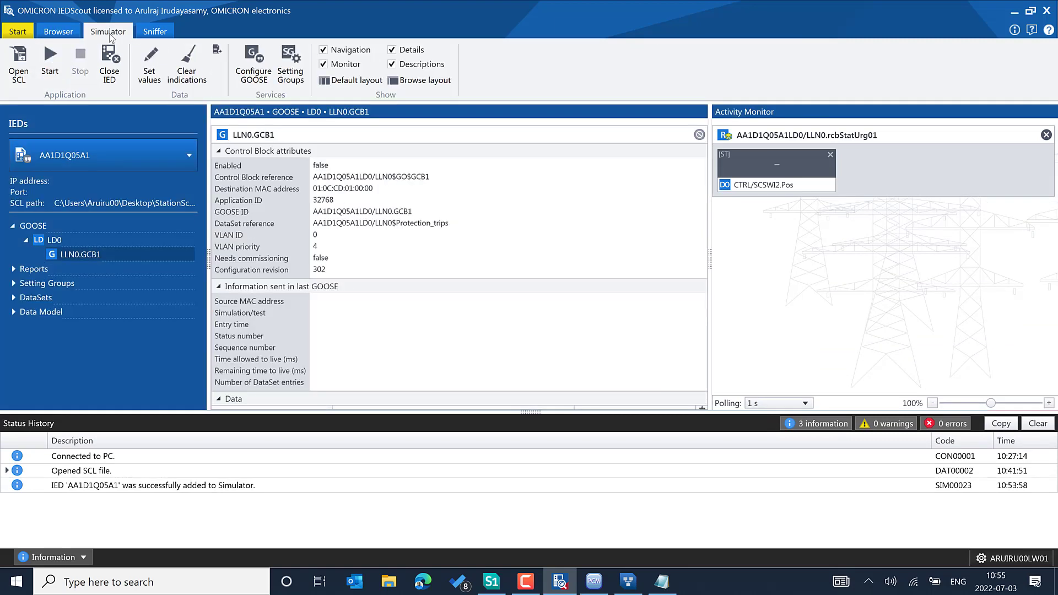
pyautogui.click(14, 268)
pyautogui.click(14, 298)
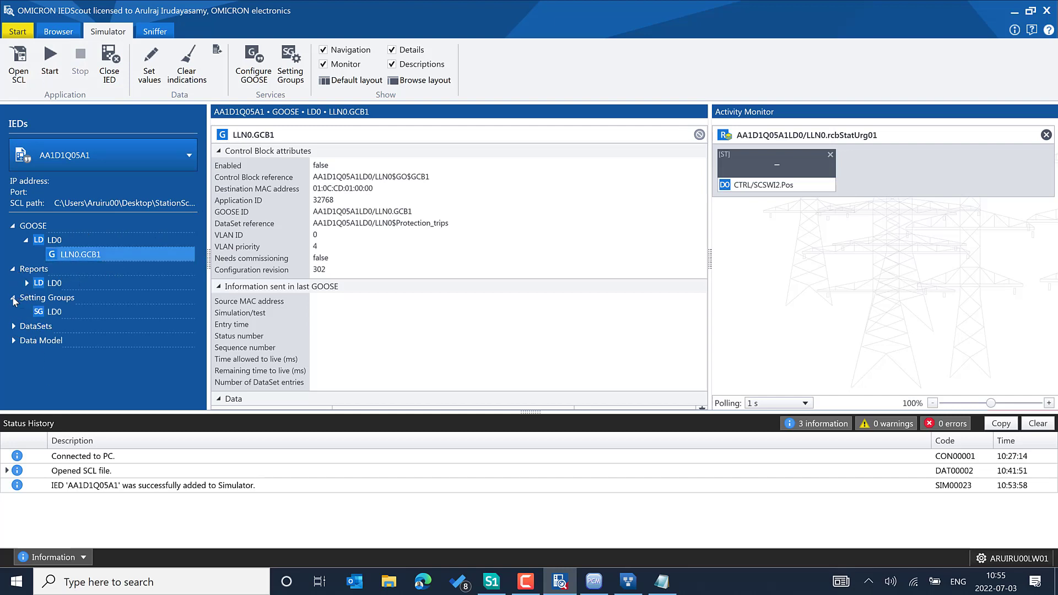
pyautogui.click(26, 284)
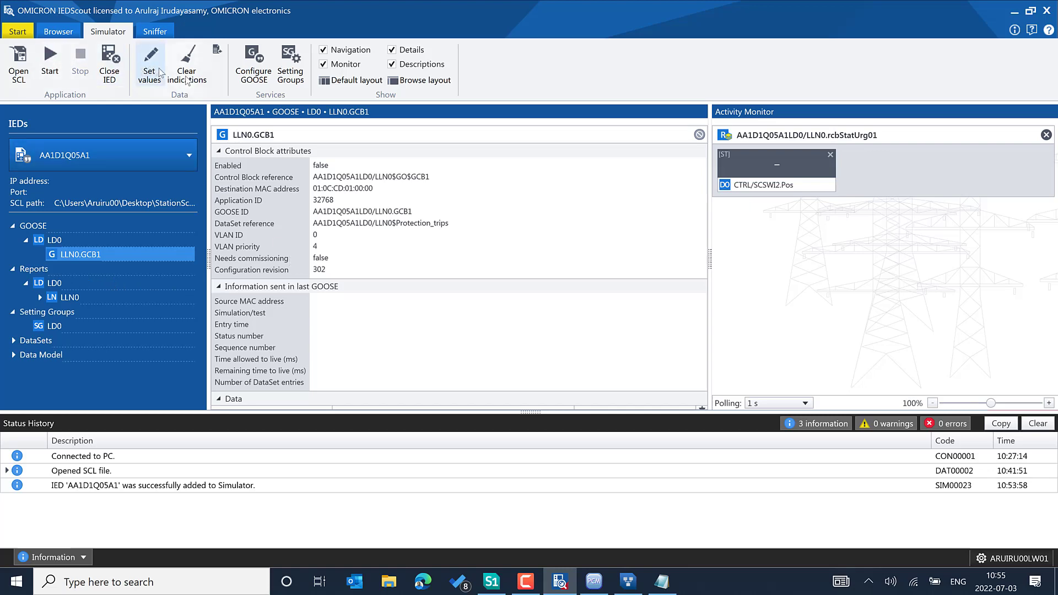
# Step: Review the GOOSE settings of LLN0.GCB1, including the retransmission strategy and the quality details of OC4_1/PH3PTOC1.Op, and close them without starting the simulation
pyautogui.click(252, 73)
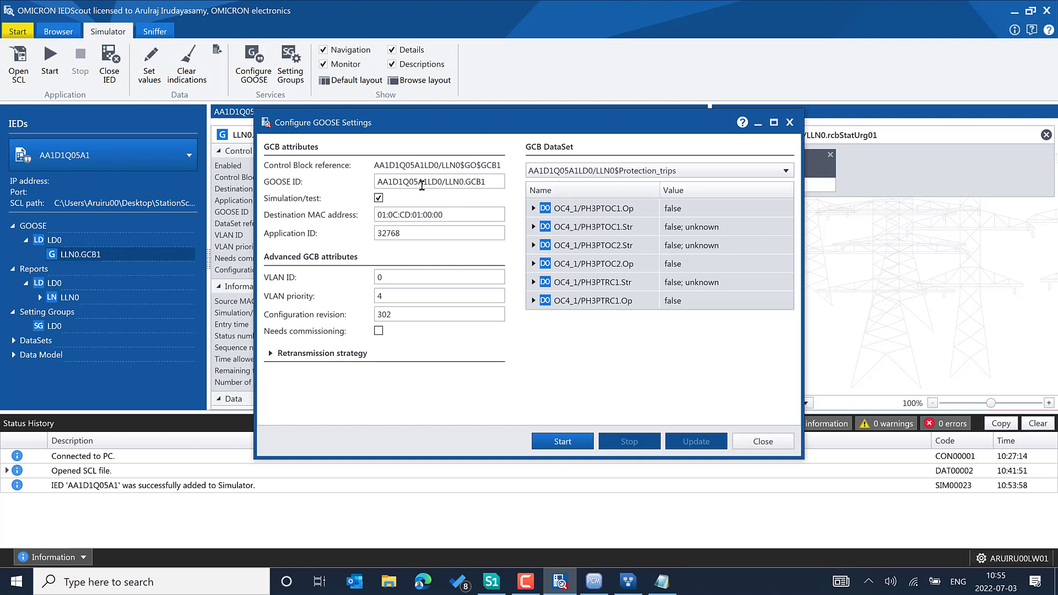
pyautogui.click(272, 353)
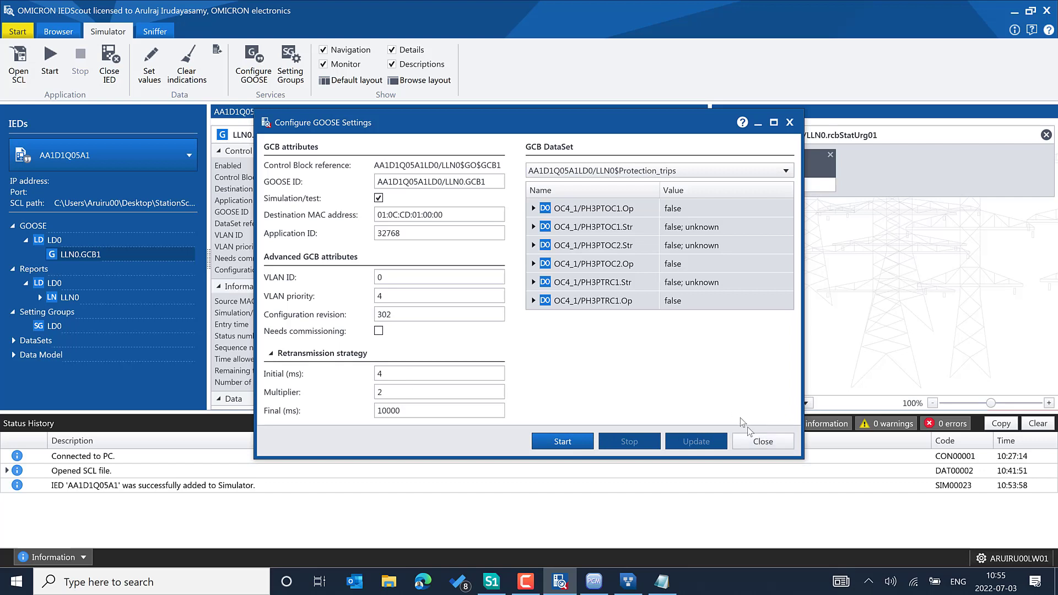
pyautogui.click(534, 208)
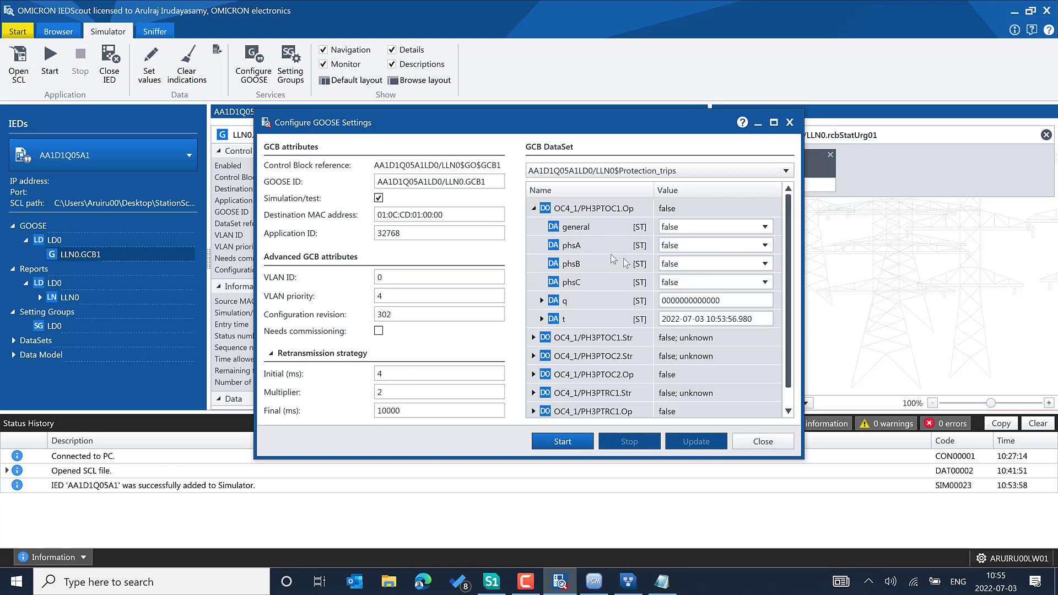
pyautogui.click(541, 301)
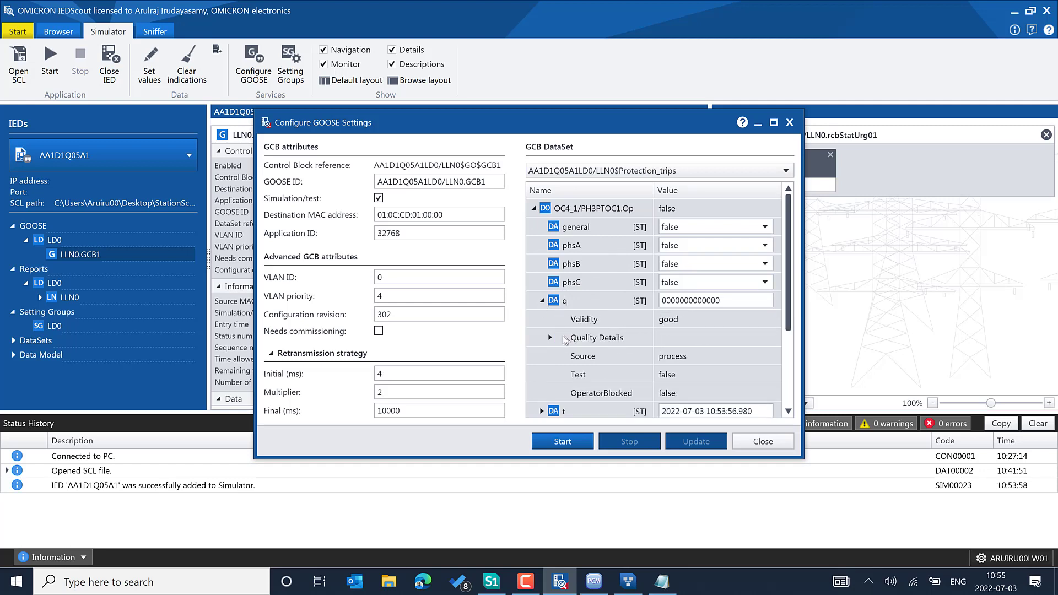
pyautogui.click(550, 337)
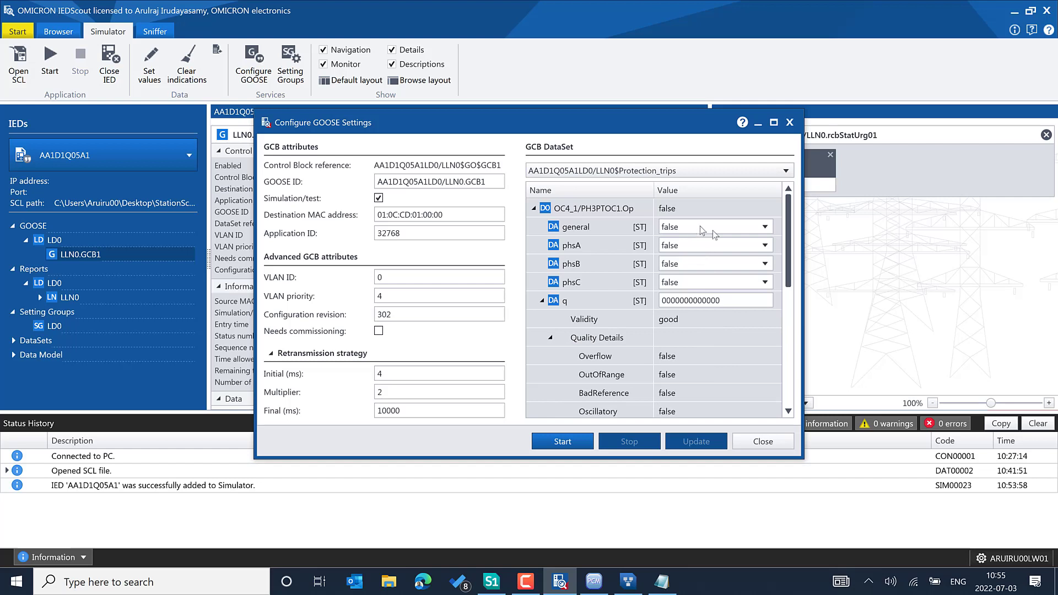
pyautogui.click(756, 441)
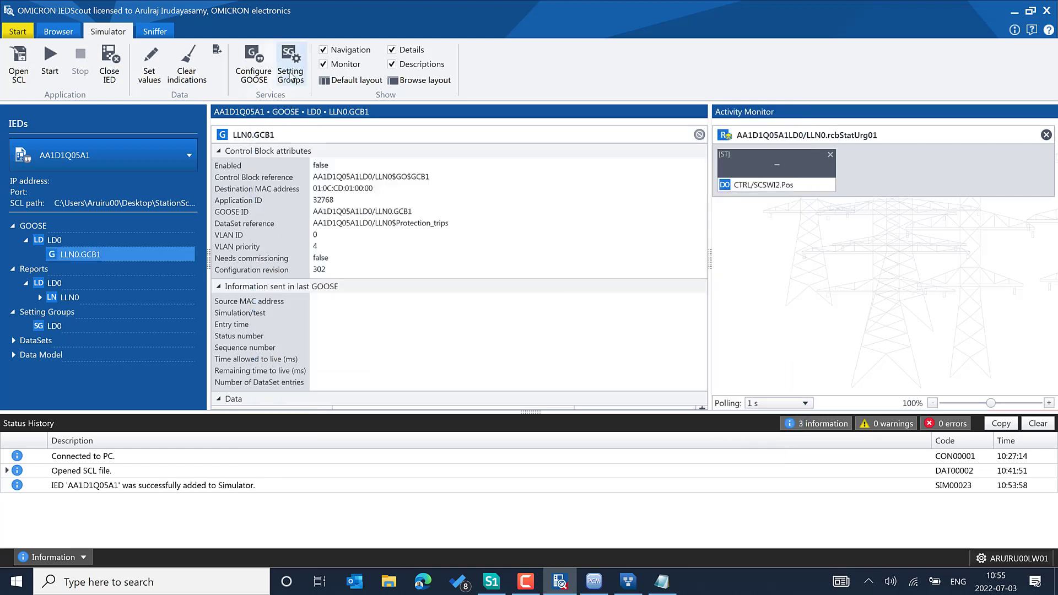
# Step: Review the simulated IED's setting groups for control block LD0 and close them unchanged
pyautogui.click(290, 75)
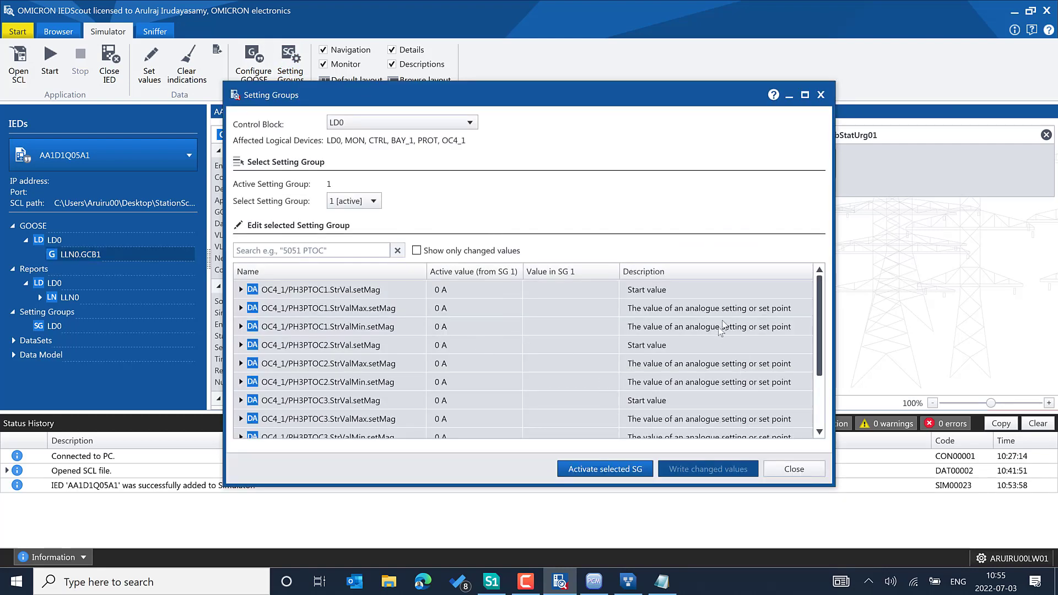
pyautogui.click(794, 469)
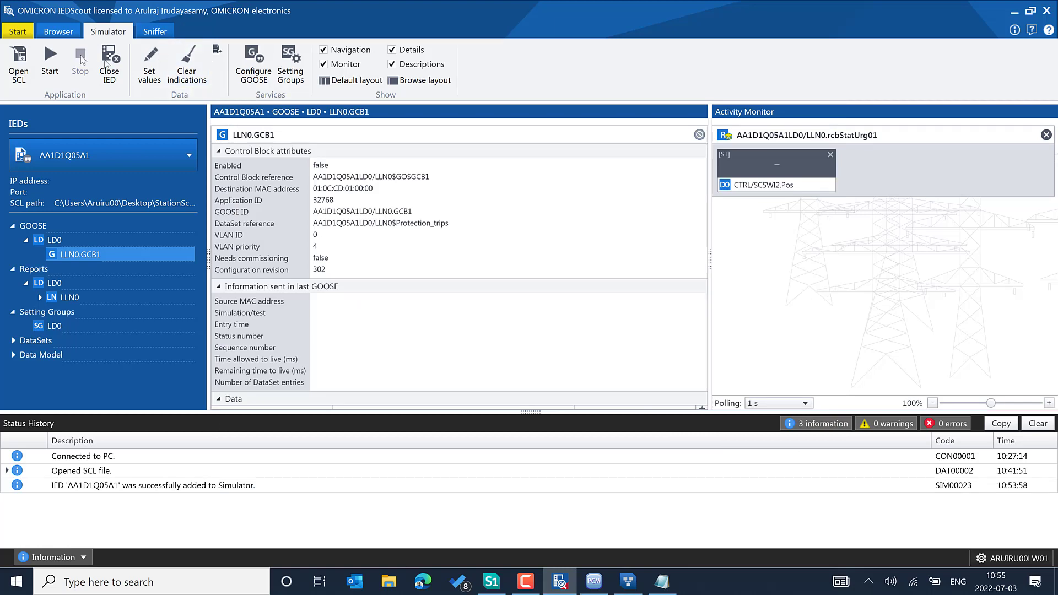
# Step: Import the capture IED rebooted.pcap from the sniffer folder in Desktop > IEDScout into the Sniffer
pyautogui.click(159, 33)
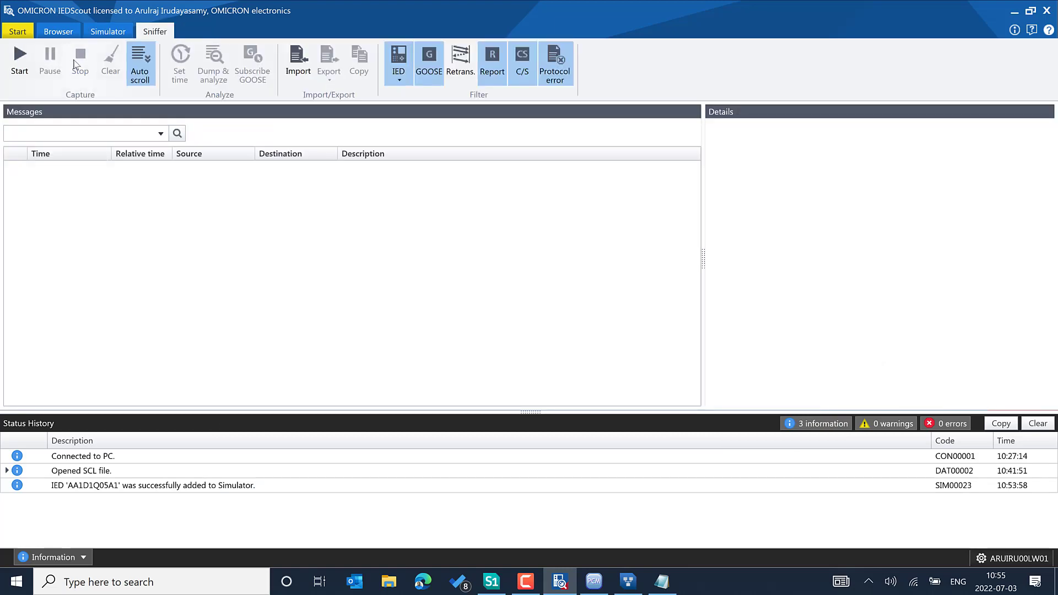
pyautogui.click(306, 70)
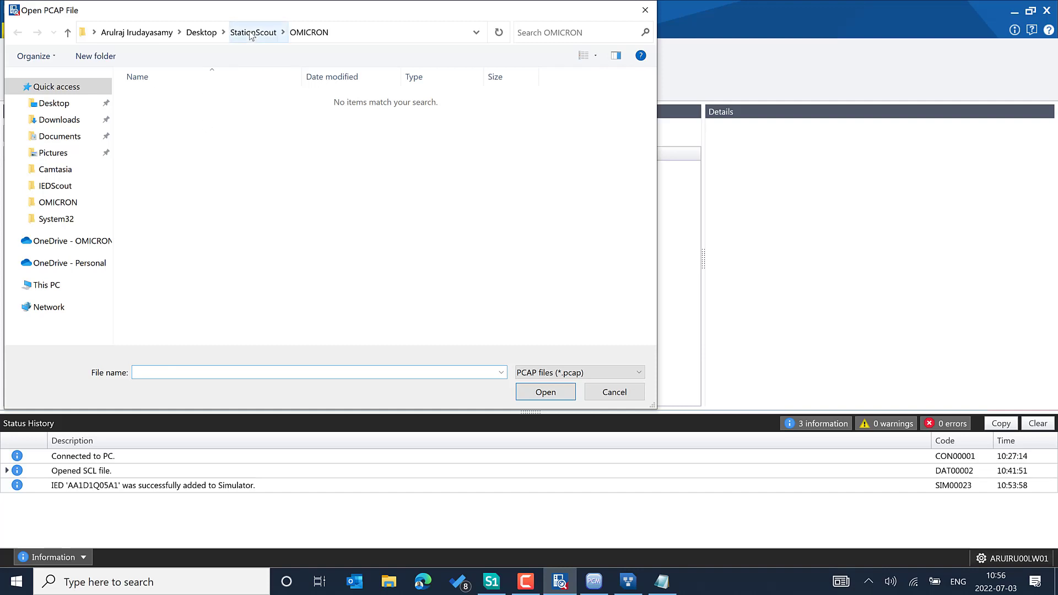
pyautogui.click(250, 35)
pyautogui.click(201, 33)
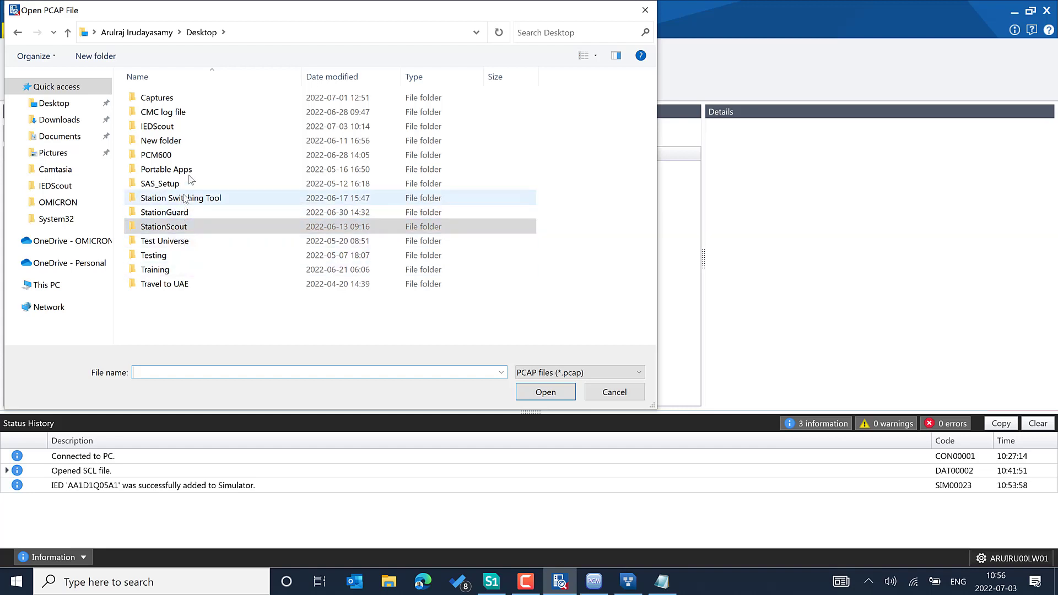
pyautogui.doubleClick(190, 126)
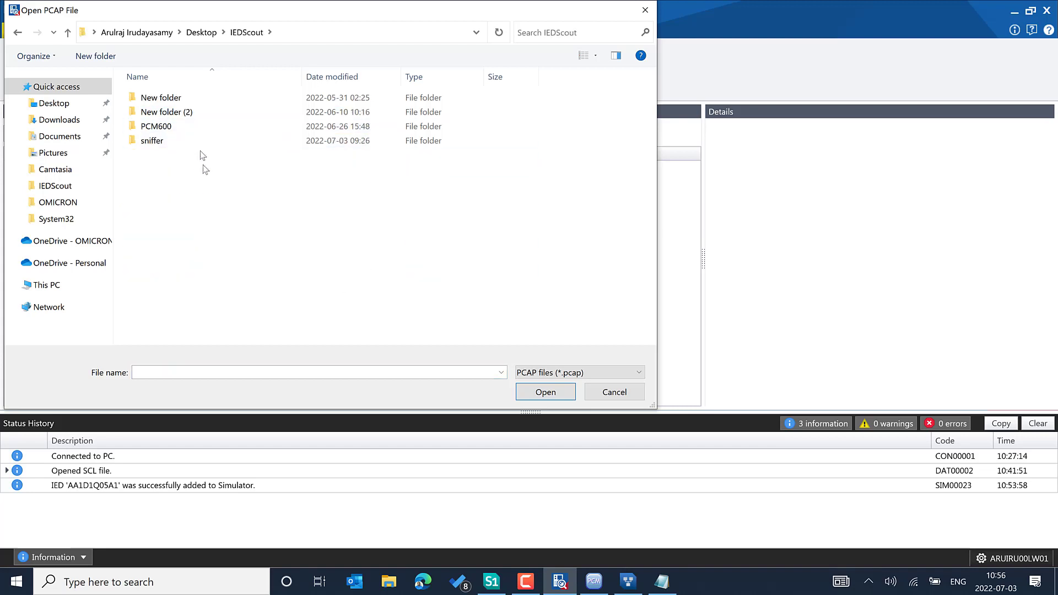
pyautogui.doubleClick(186, 145)
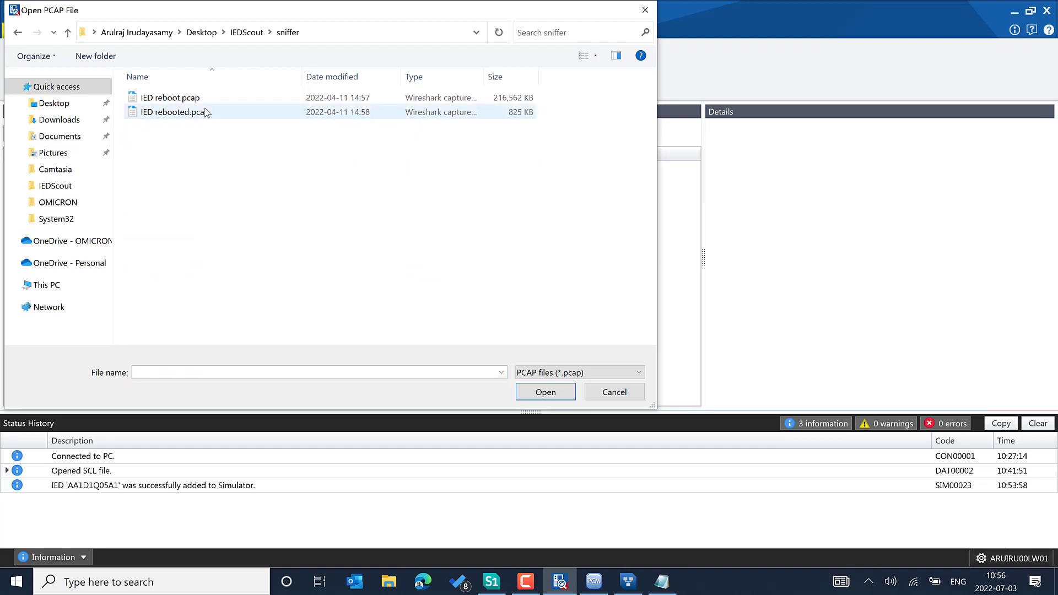
pyautogui.click(212, 100)
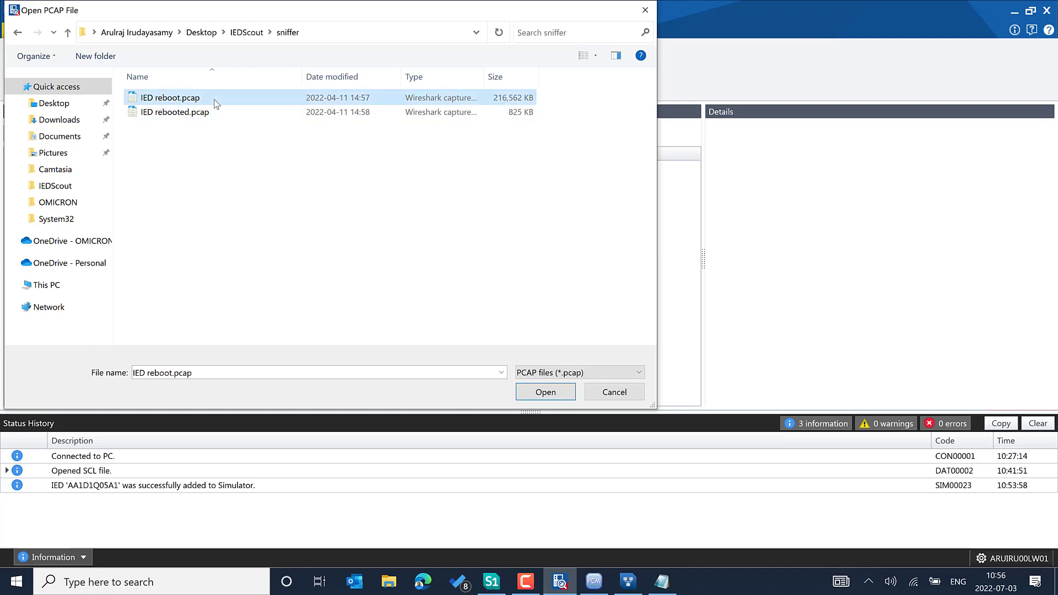
pyautogui.click(363, 112)
pyautogui.click(539, 392)
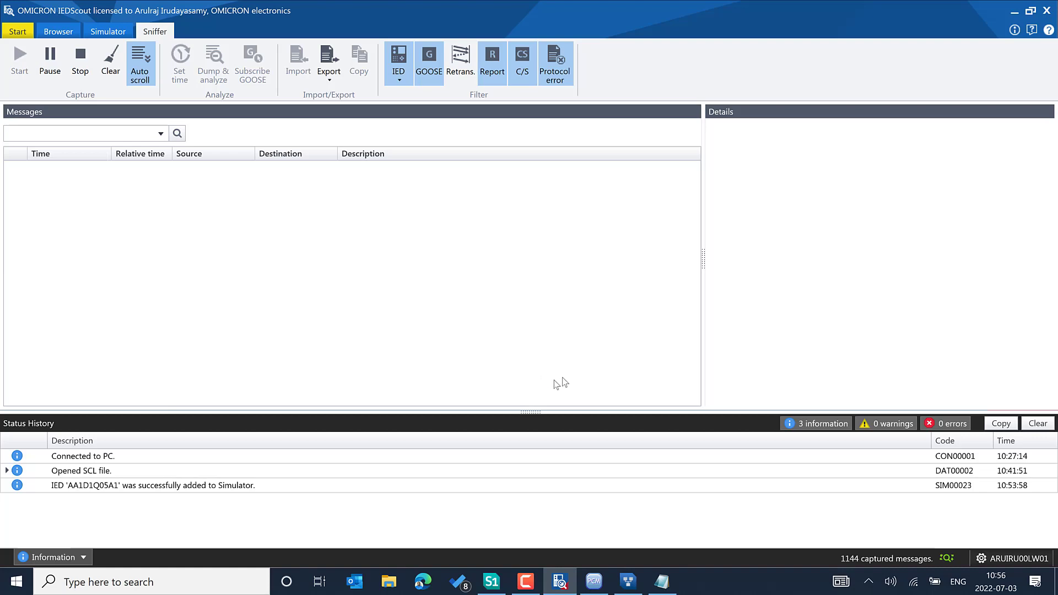
# Step: Go to the first imported messages, glance back at the Browser view, and check the Sniffer's IED filter list without changing it
pyautogui.scroll(3, 683, 234)
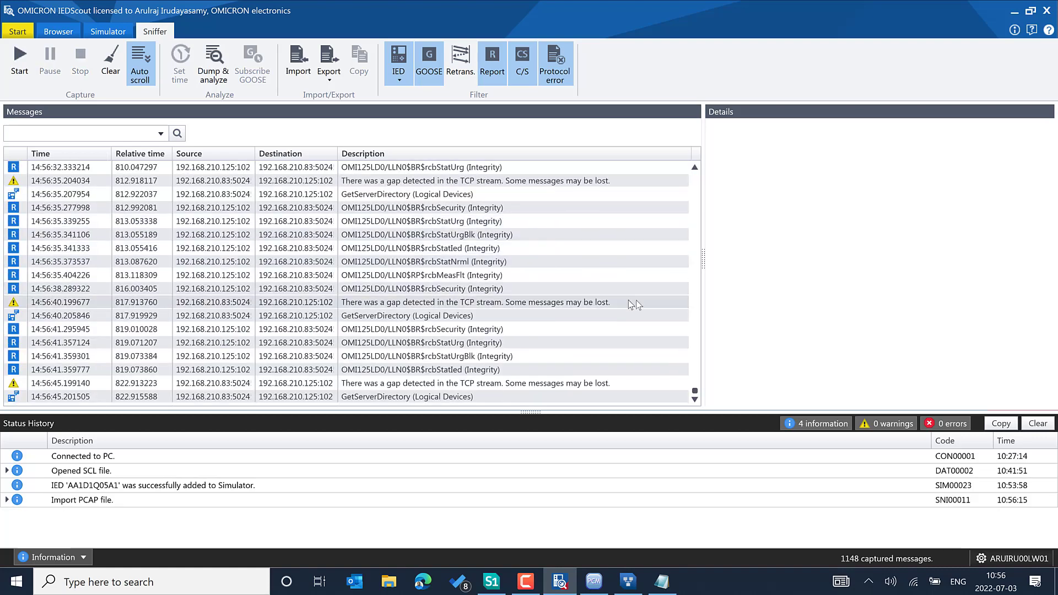
pyautogui.moveTo(696, 258); pyautogui.dragTo(696, 173)
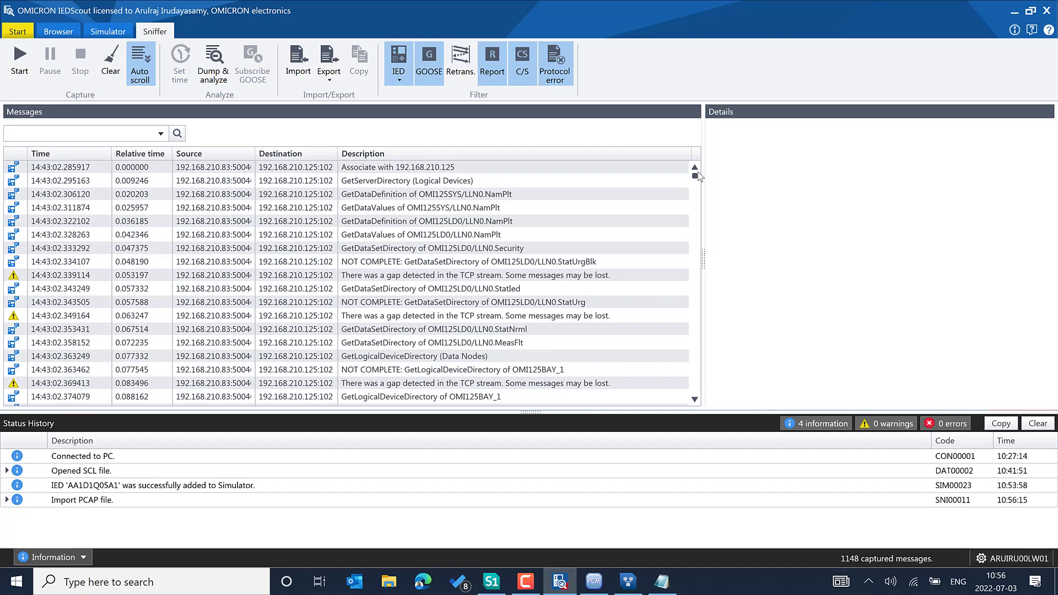
pyautogui.click(70, 33)
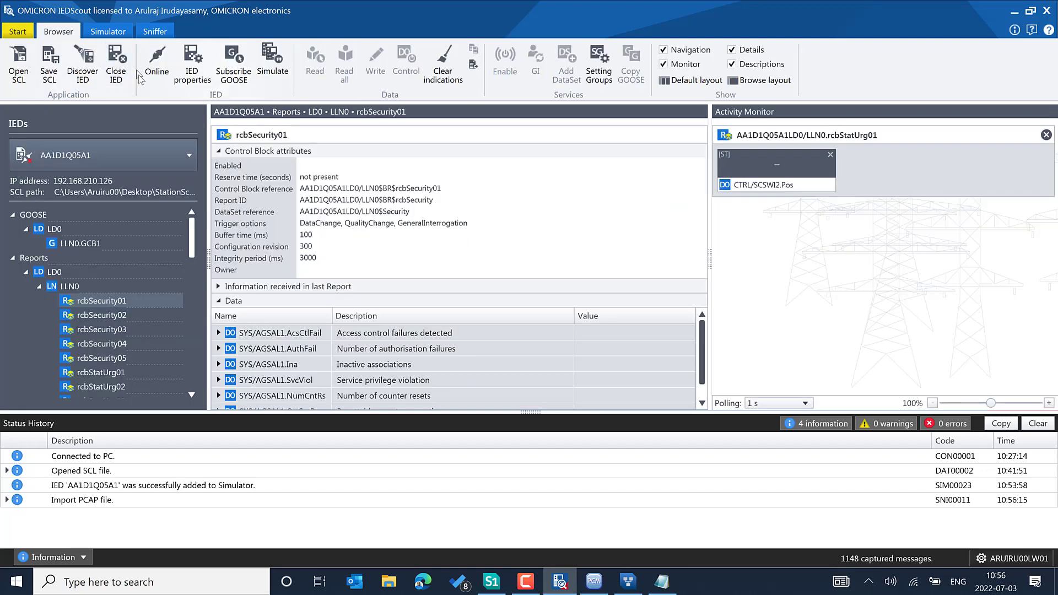
pyautogui.click(155, 32)
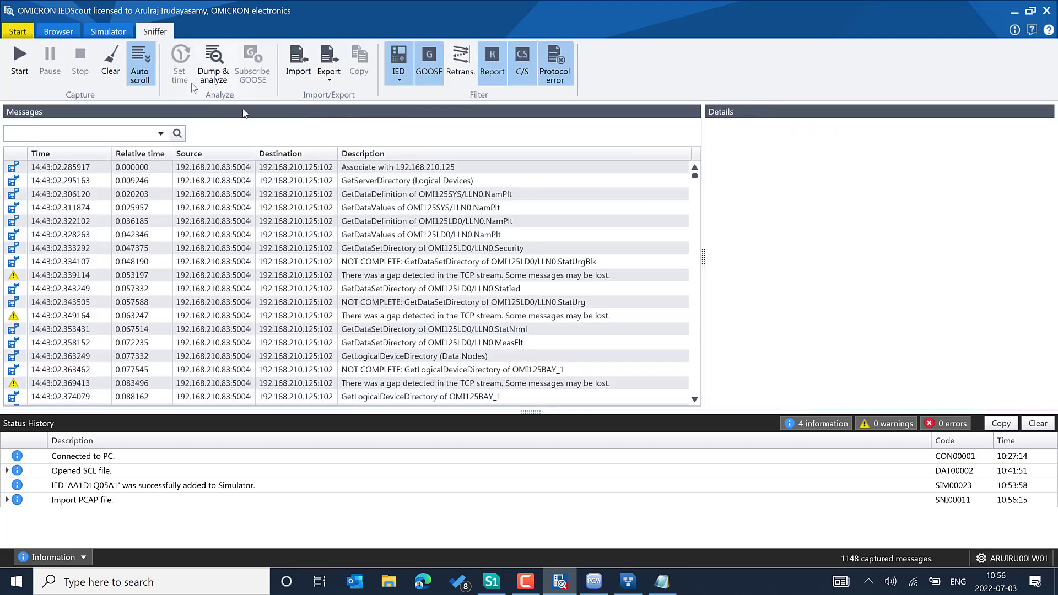
pyautogui.click(398, 81)
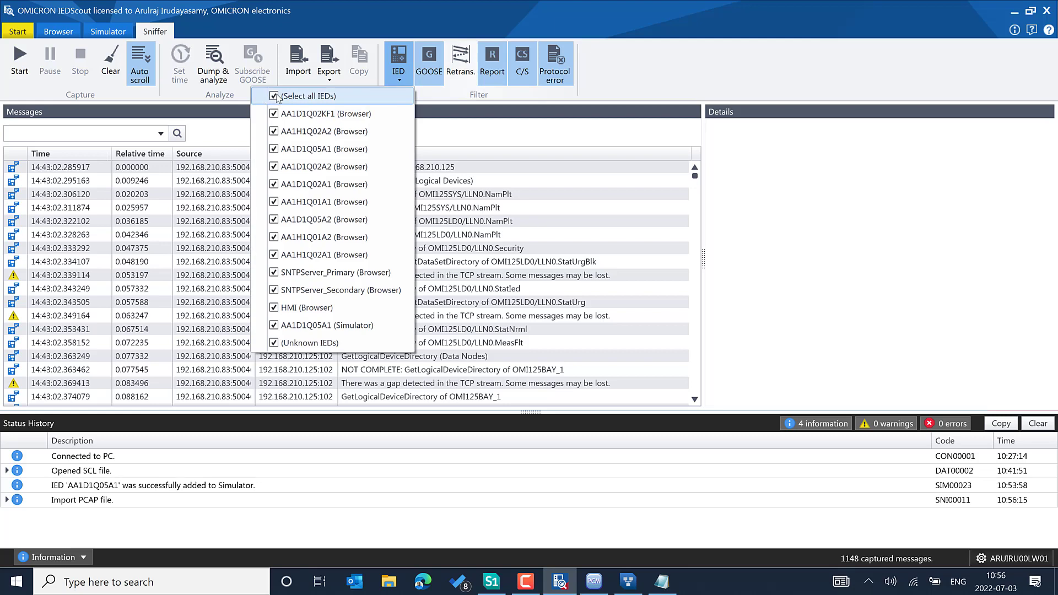
pyautogui.click(700, 284)
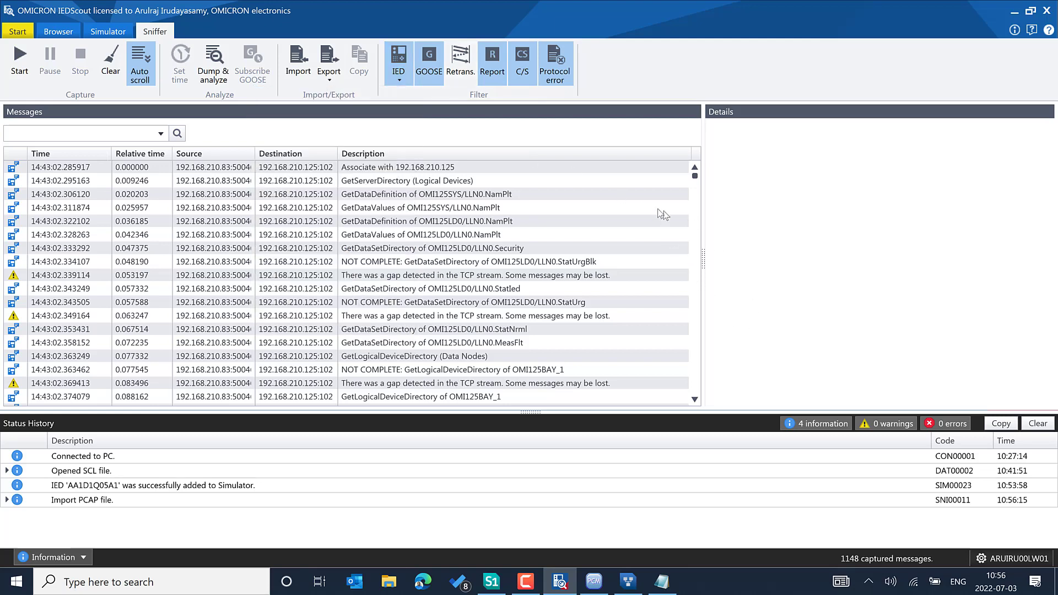
# Step: Inspect the details of the Associate and GetServerDirectory (Logical Devices) messages, widening the Source column to show the full addresses
pyautogui.click(551, 167)
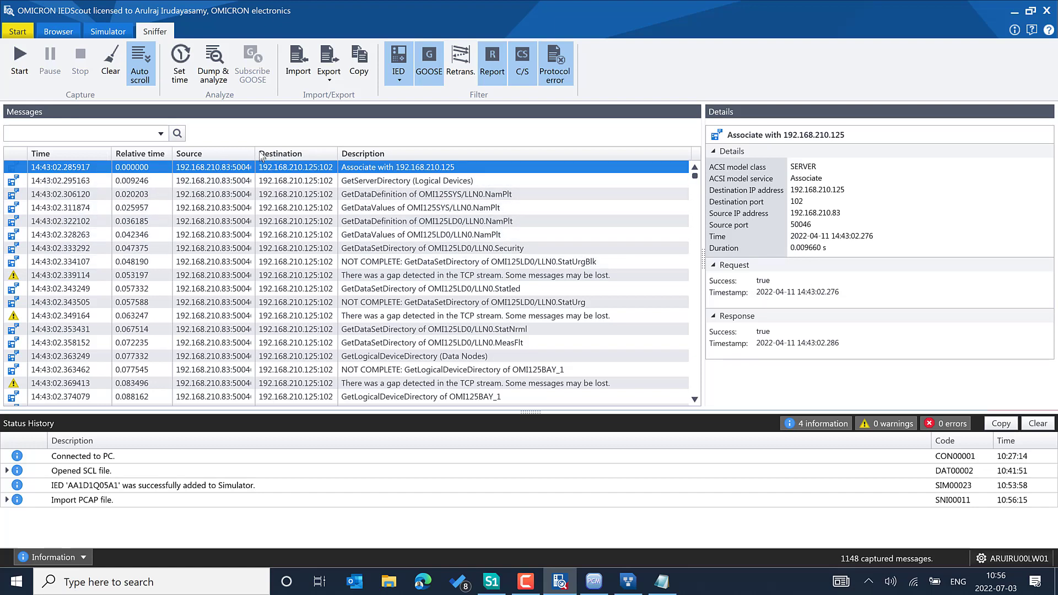
pyautogui.moveTo(255, 149); pyautogui.dragTo(283, 152)
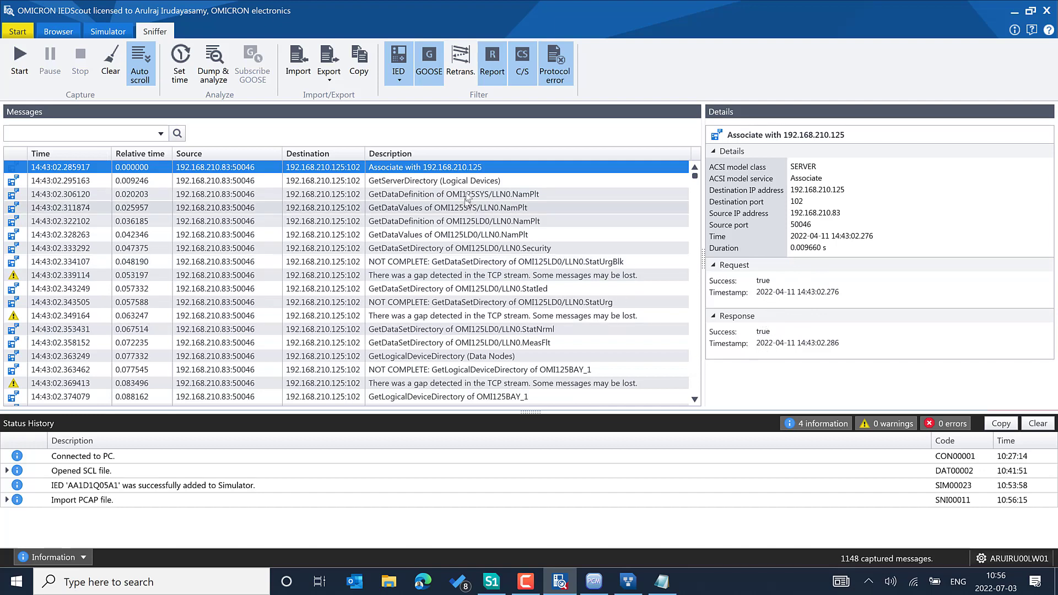
pyautogui.click(489, 182)
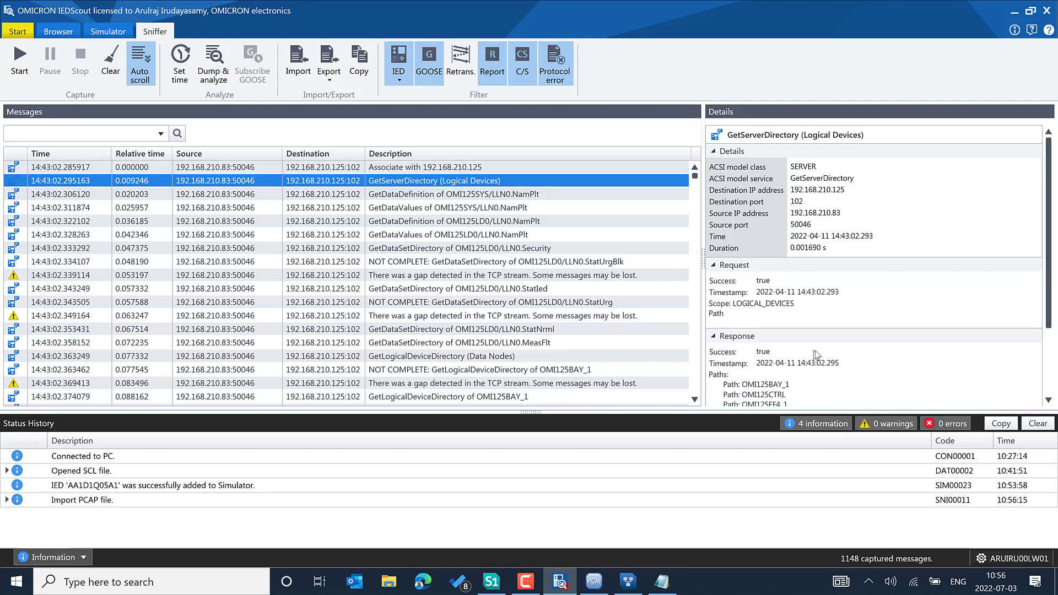
pyautogui.scroll(-1, 824, 352)
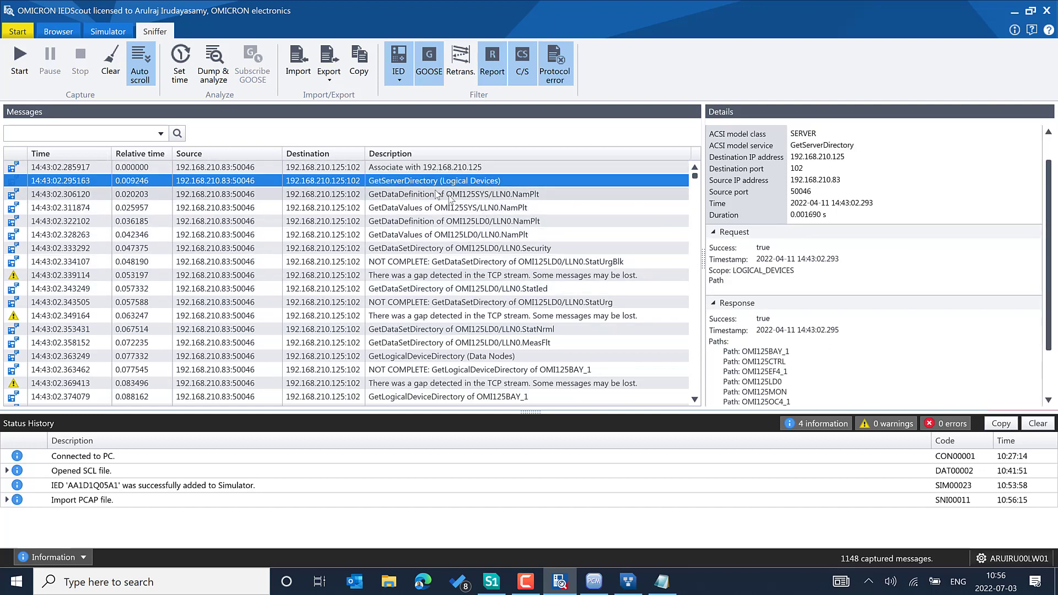
# Step: Inspect the GetServerDirectory response and the details of the GetDataDefinition and GetDataValues messages for OMI125SYS/LLN0.NamPlt
pyautogui.scroll(-1, 765, 325)
pyautogui.scroll(-1, 769, 333)
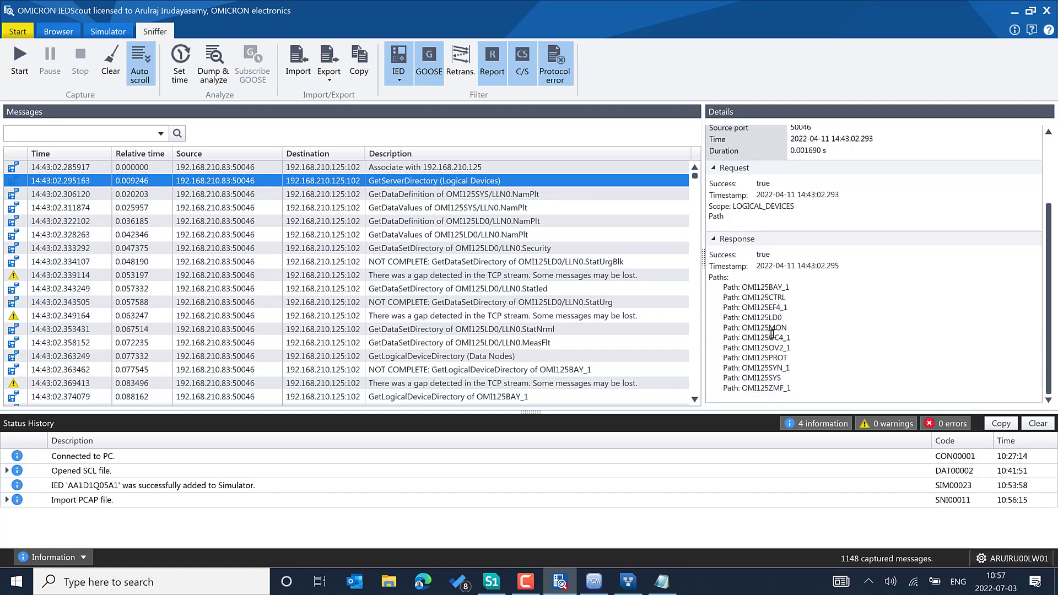
pyautogui.click(523, 194)
pyautogui.scroll(-3, 720, 319)
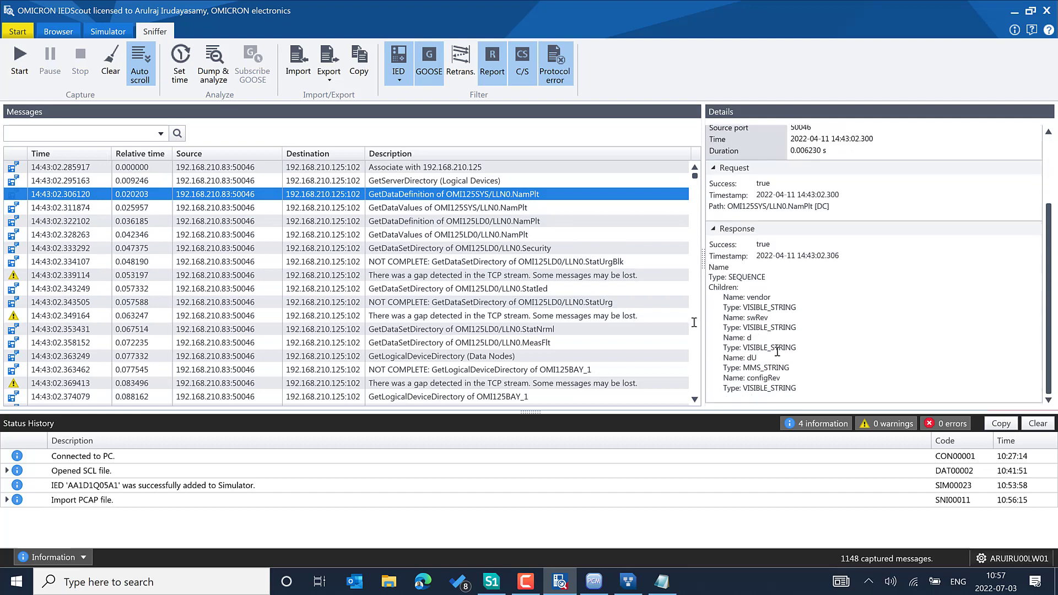
pyautogui.click(533, 207)
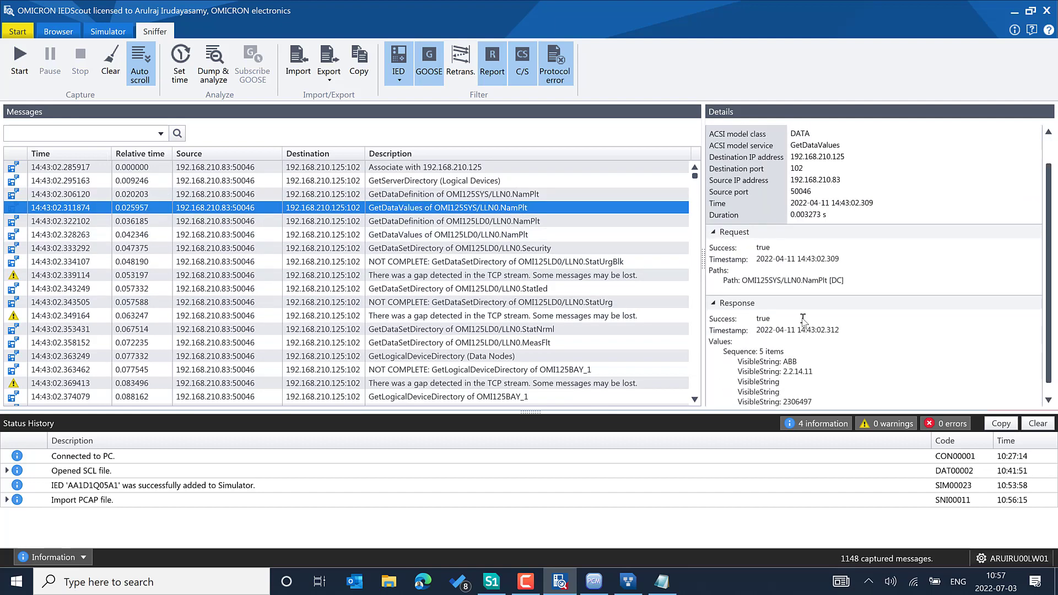
pyautogui.scroll(-1, 551, 248)
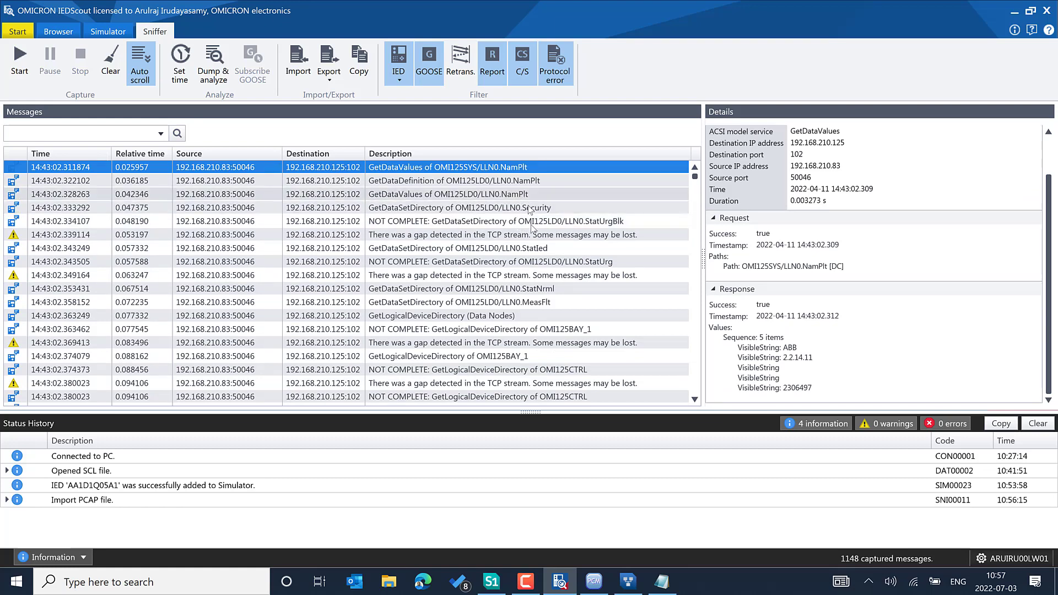
# Step: Filter the protocol error messages out of the imported capture
pyautogui.scroll(-3, 546, 247)
pyautogui.scroll(-4, 550, 326)
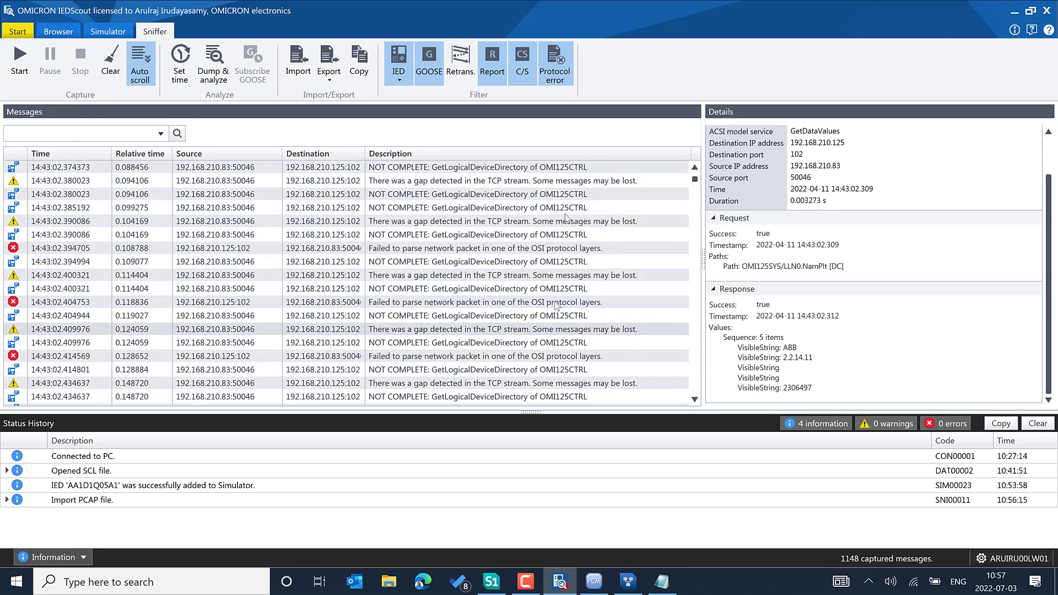
pyautogui.click(550, 77)
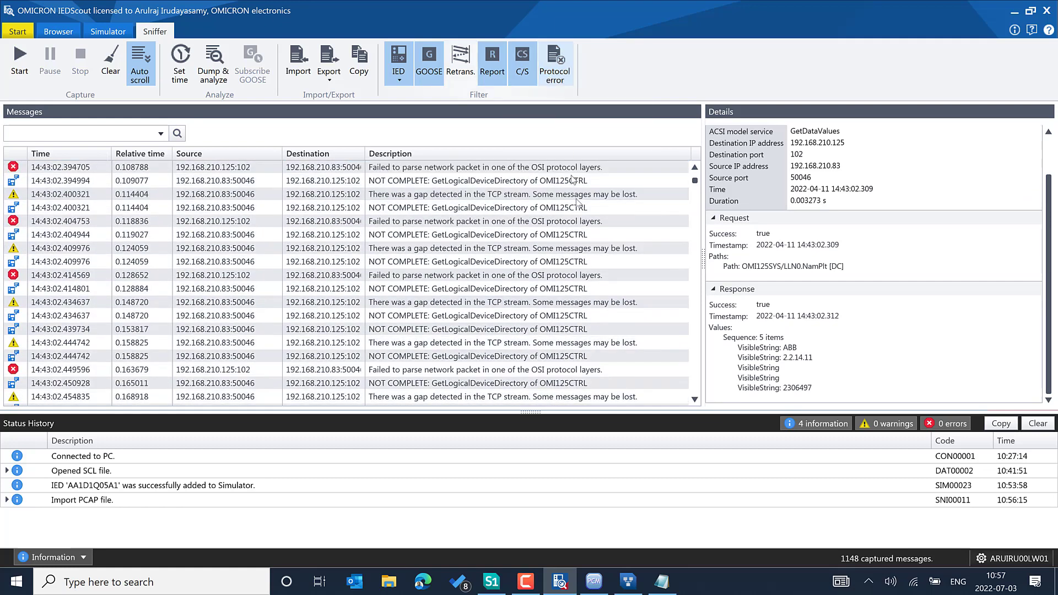
# Step: Examine the client/server and report messages from the final part of the capture, between about 14:54:31 and 14:56:35
pyautogui.scroll(9, 573, 258)
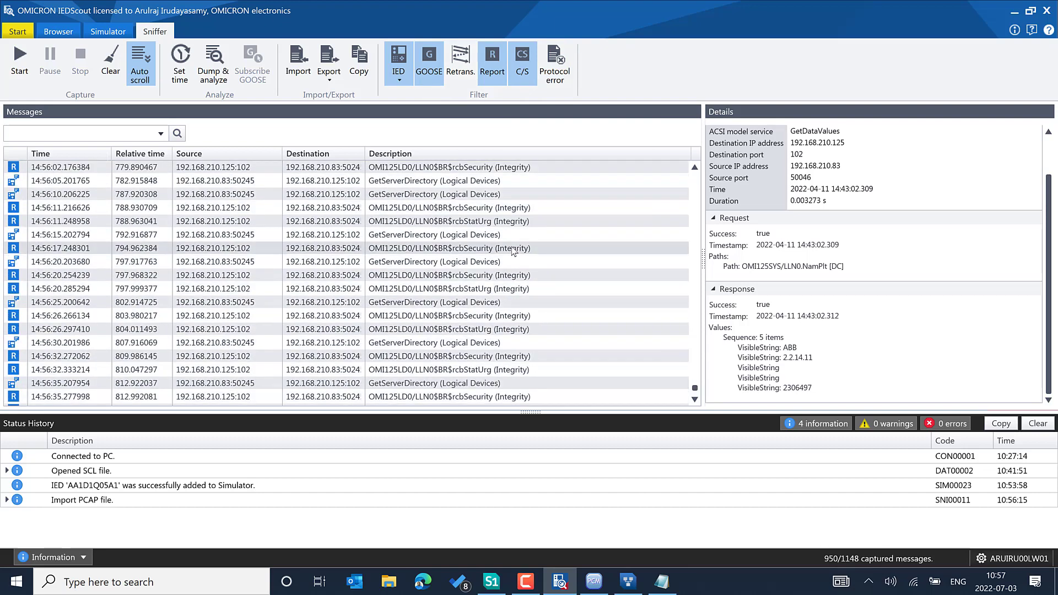
pyautogui.scroll(8, 513, 246)
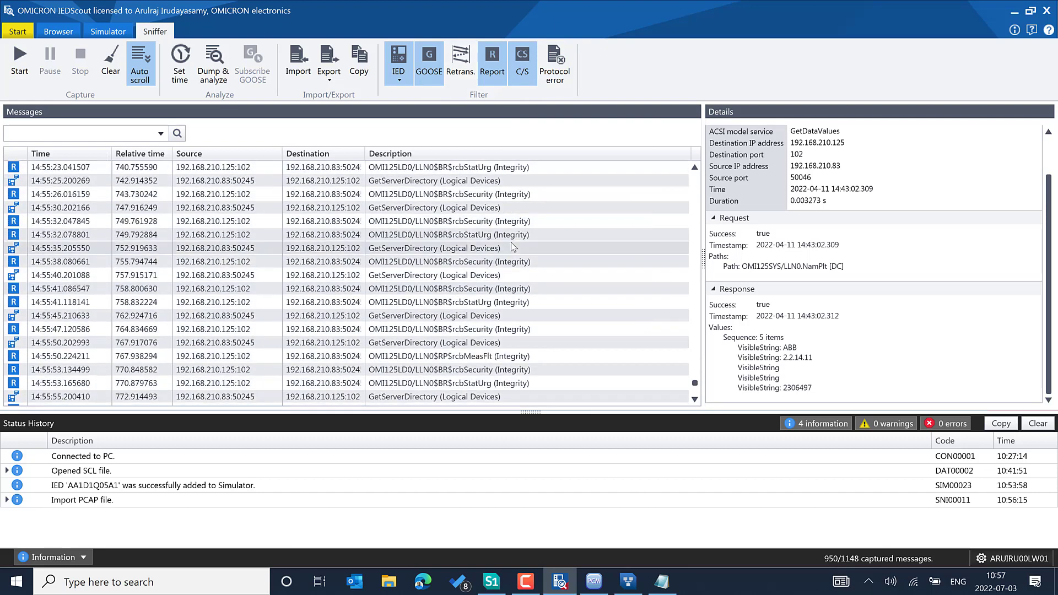
pyautogui.scroll(6, 512, 247)
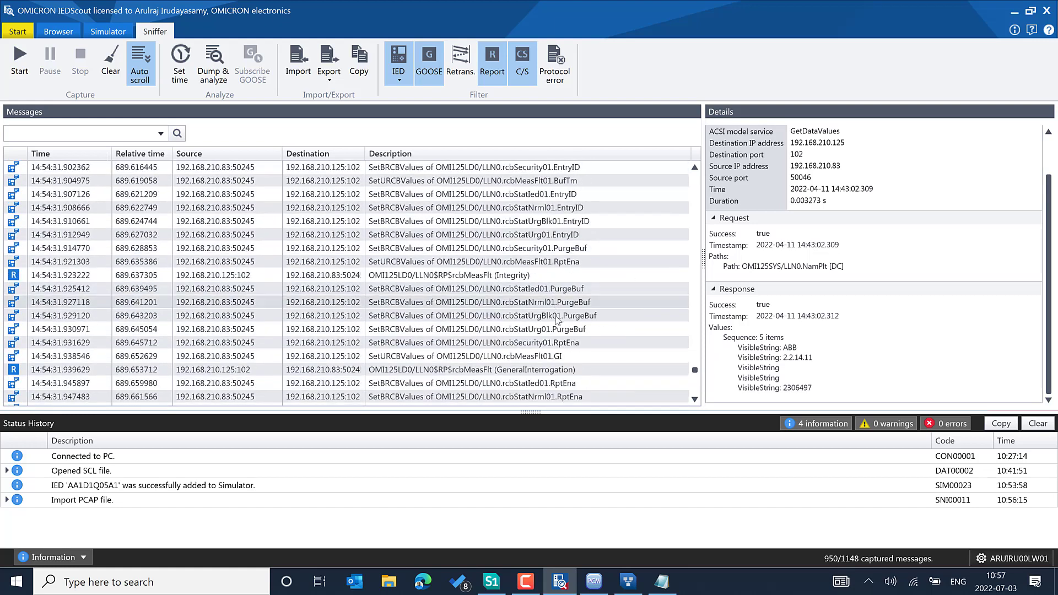
pyautogui.scroll(-5, 550, 265)
pyautogui.scroll(-7, 588, 277)
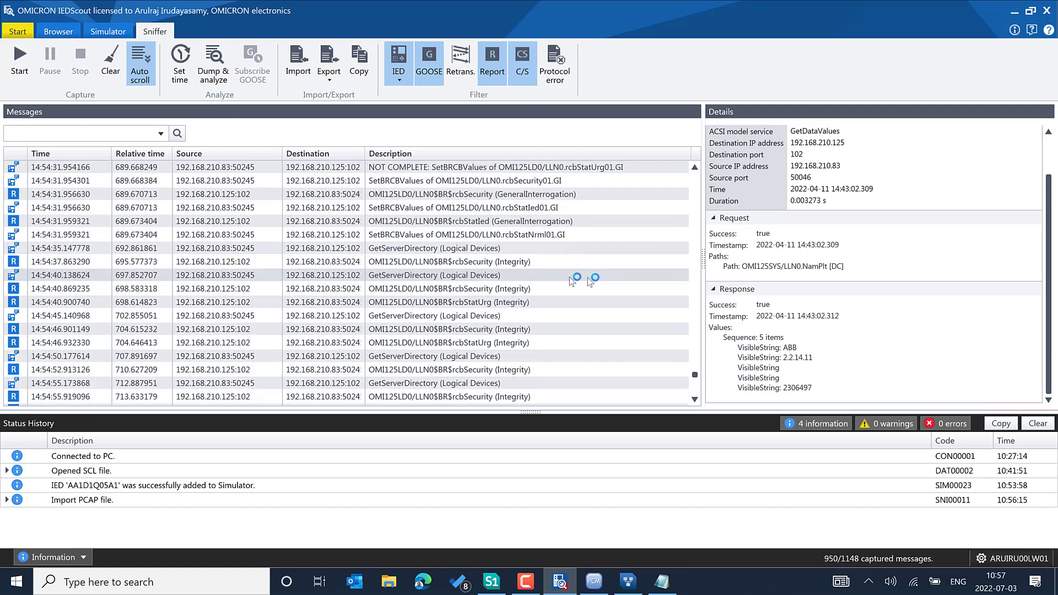
pyautogui.scroll(-1, 555, 275)
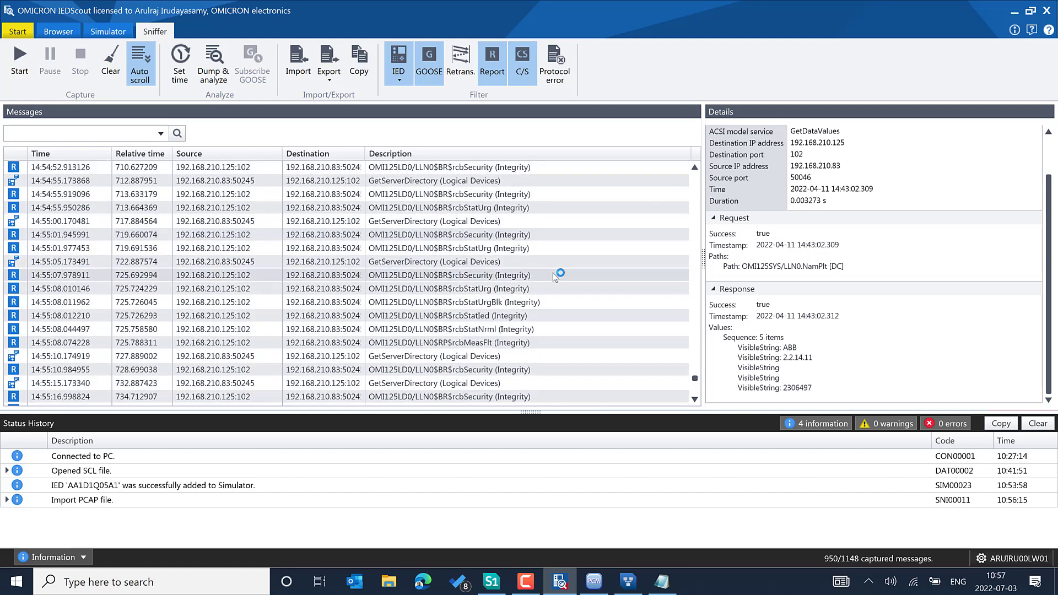
pyautogui.scroll(-7, 553, 274)
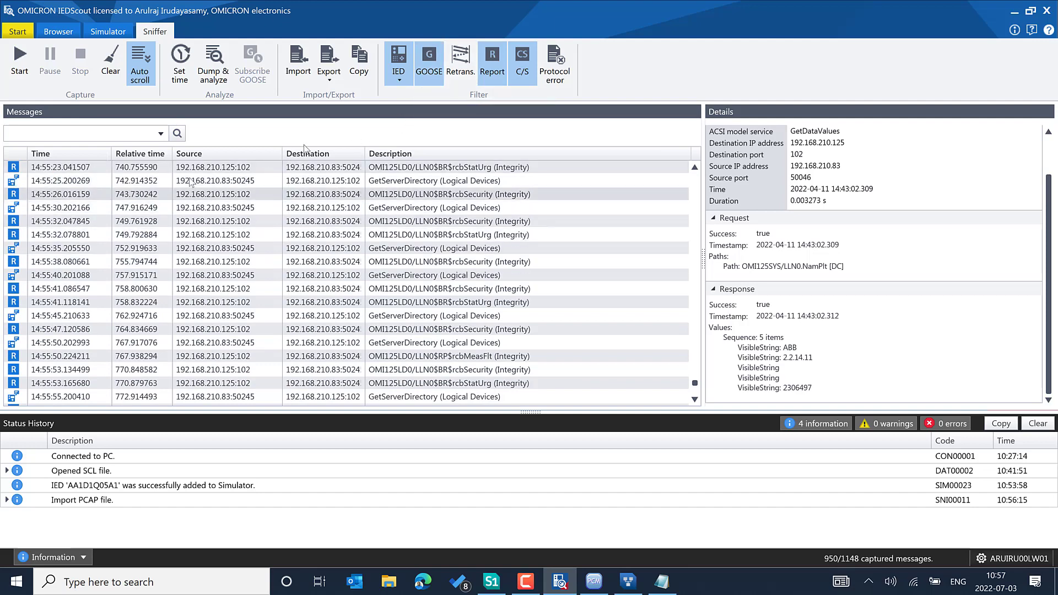
# Step: Exclude GOOSE and client/server messages so only reports are listed, and go to the earliest report
pyautogui.click(527, 74)
pyautogui.click(493, 73)
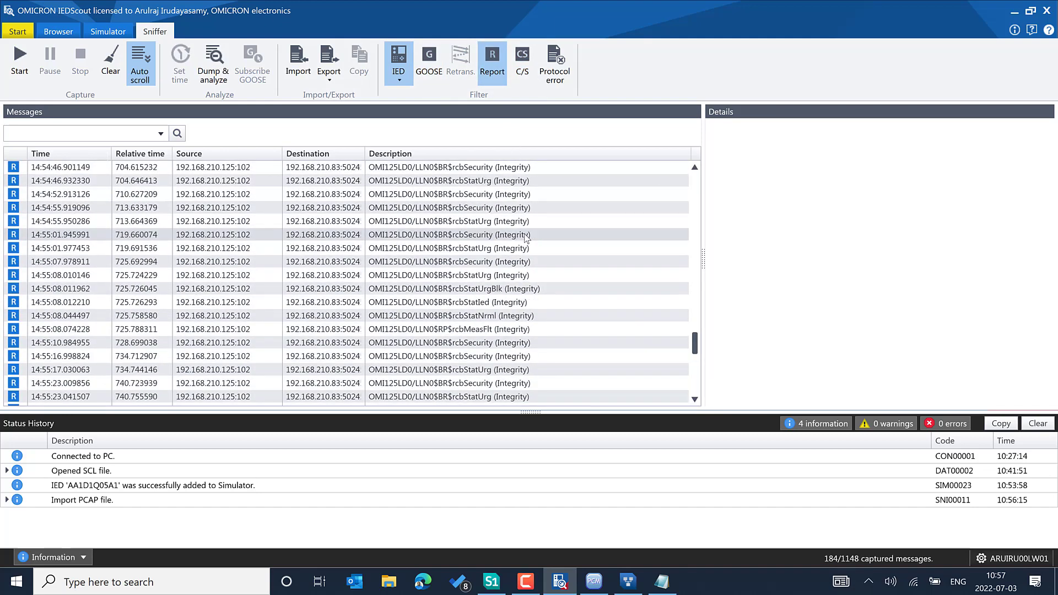
pyautogui.scroll(6, 526, 238)
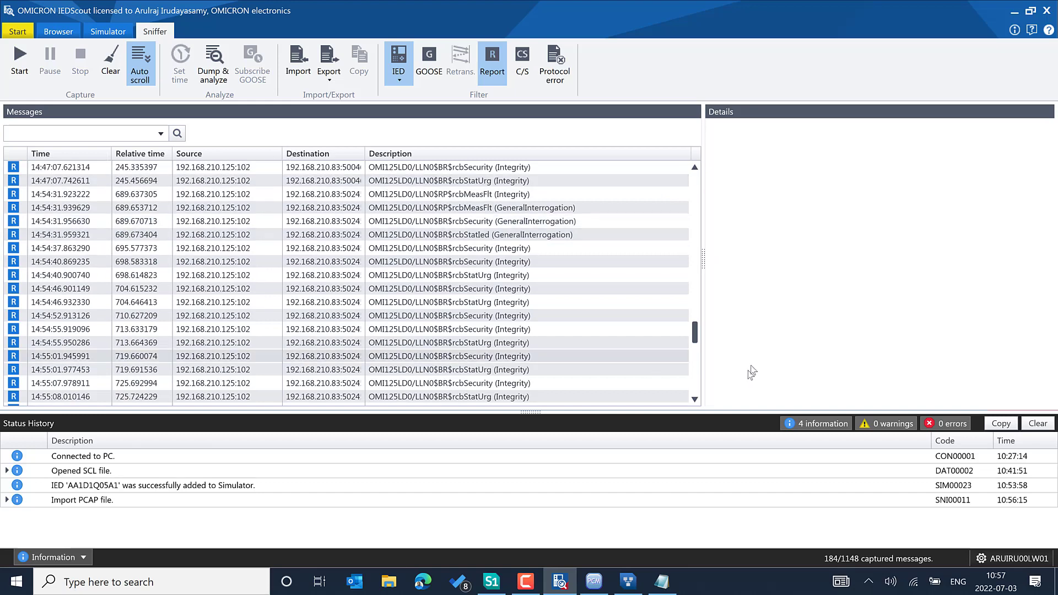
pyautogui.moveTo(695, 332); pyautogui.dragTo(702, 171)
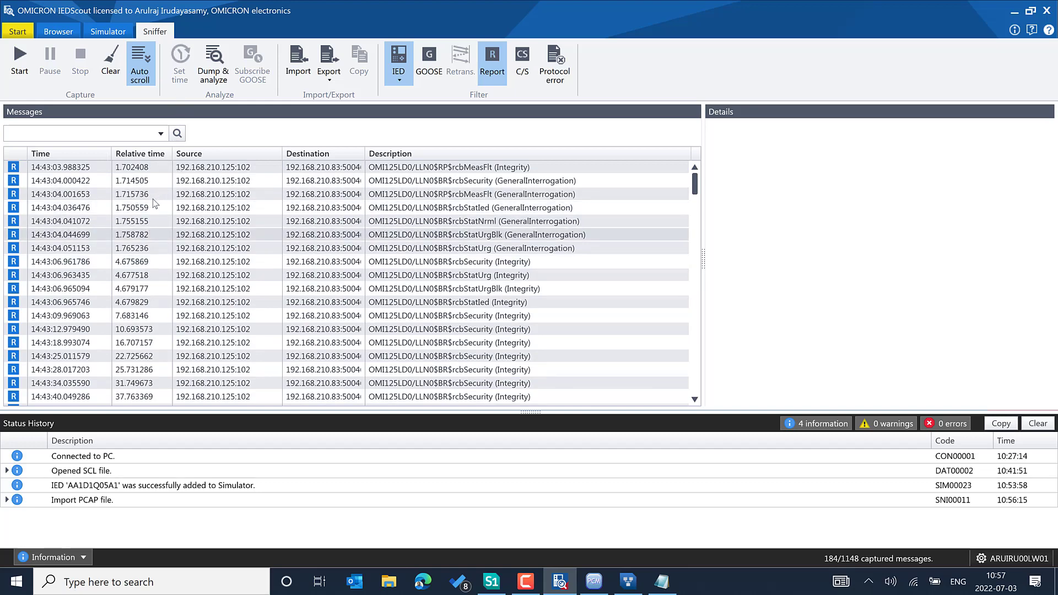
# Step: Set the rcbMeasFlt GeneralInterrogation report at 14:43:04.001653 as the time reference and view the preceding rcbSecurity report's details
pyautogui.click(160, 234)
pyautogui.click(160, 193)
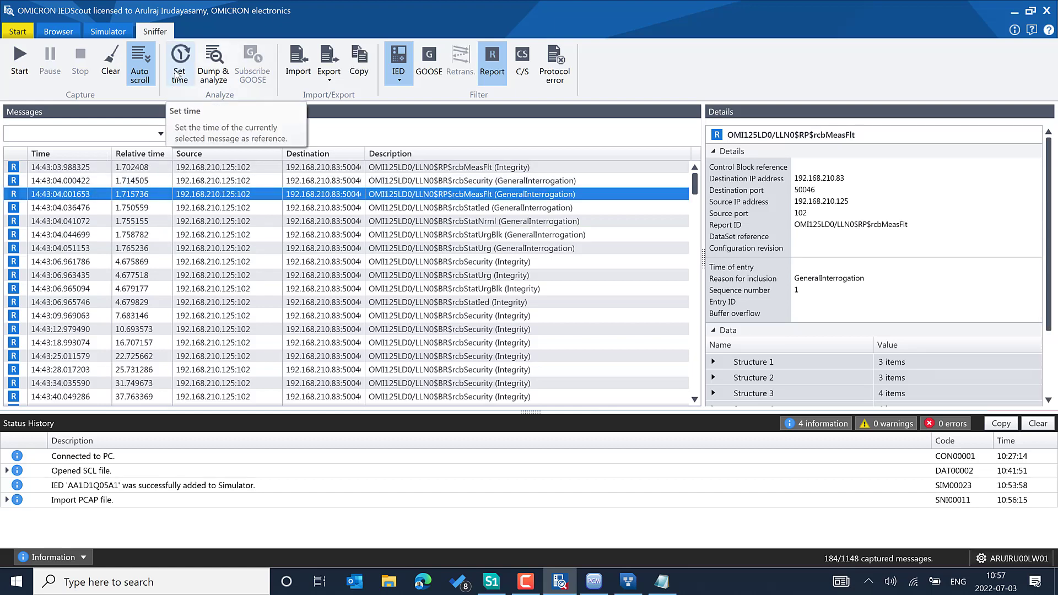
pyautogui.click(179, 76)
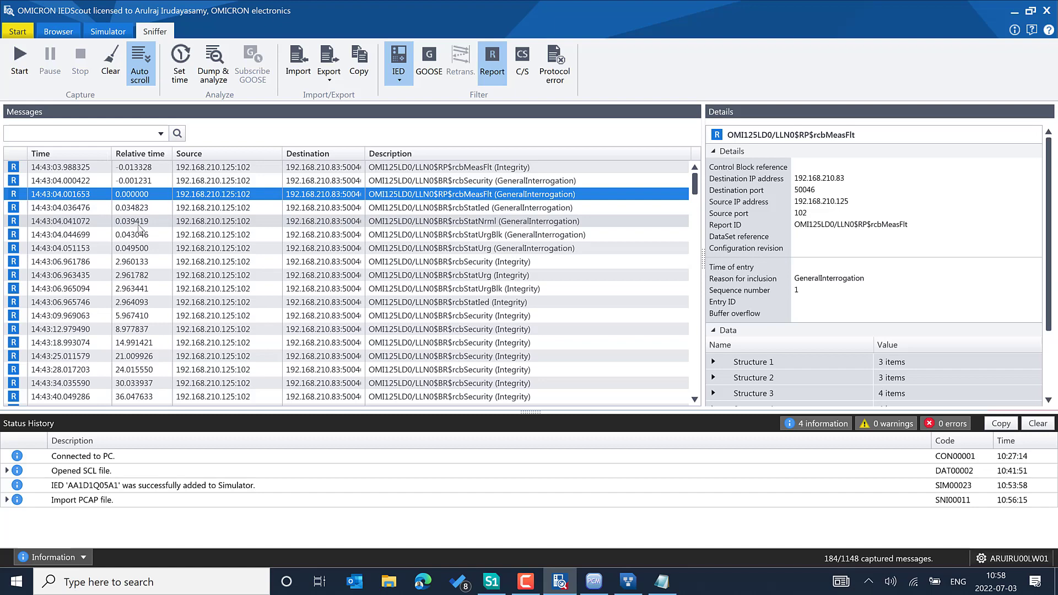
pyautogui.click(192, 182)
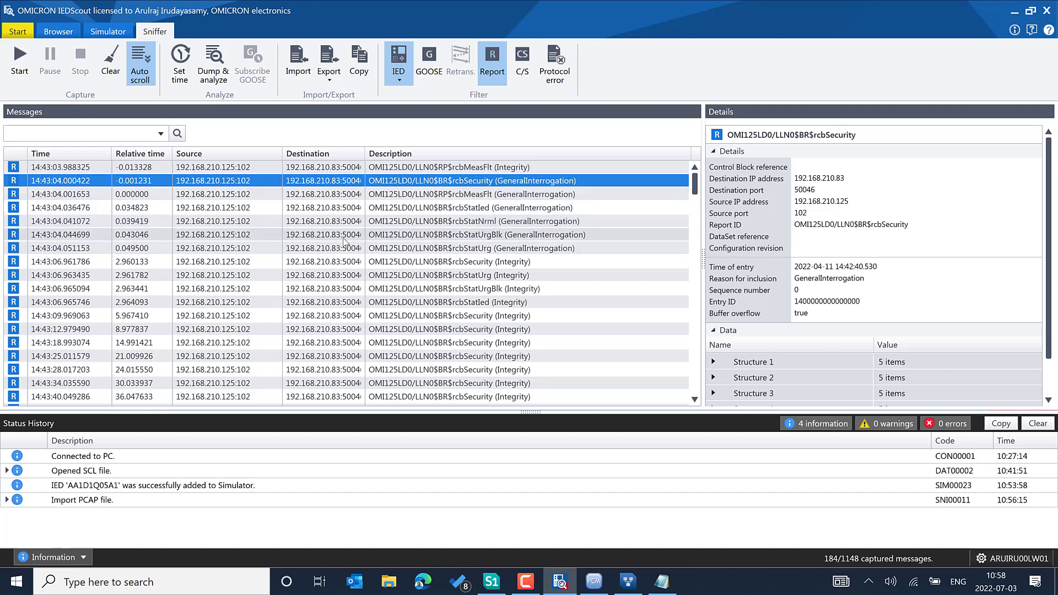
# Step: Deselect all IEDs in the Sniffer's IED filter and return to the Browser view
pyautogui.click(398, 74)
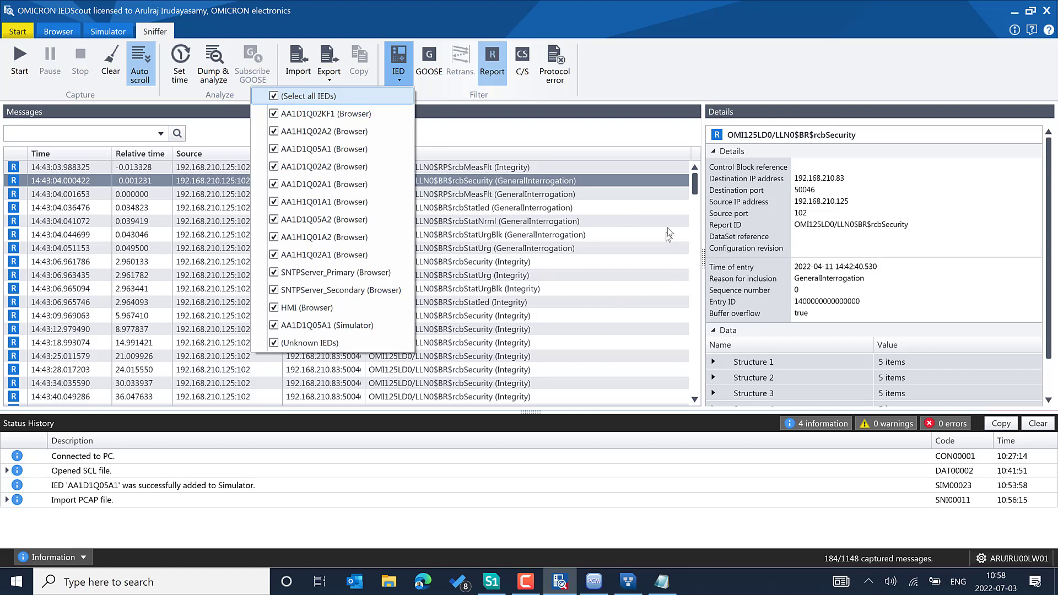
pyautogui.click(679, 205)
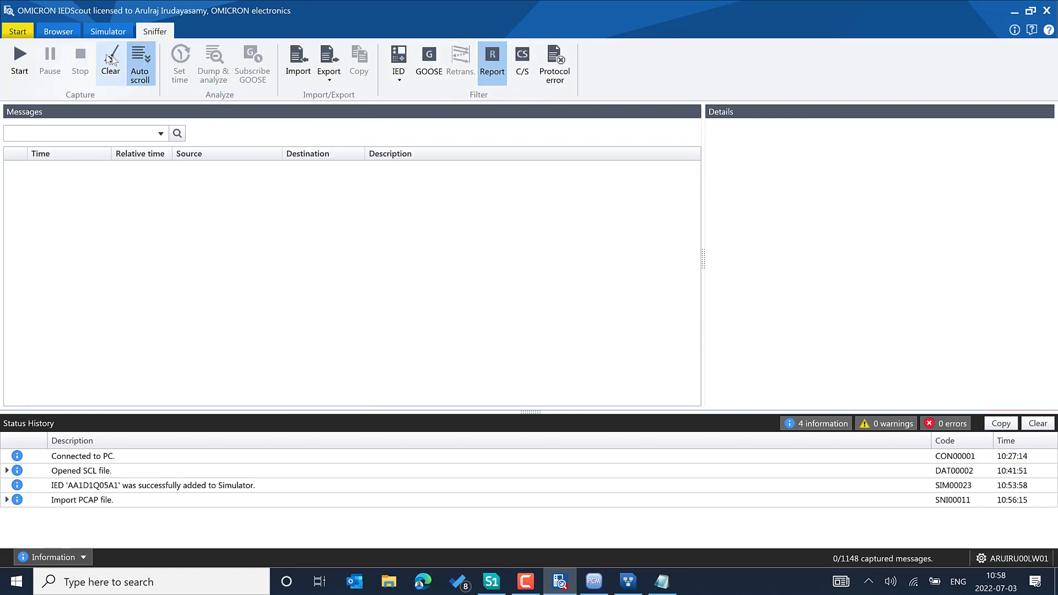
pyautogui.click(58, 32)
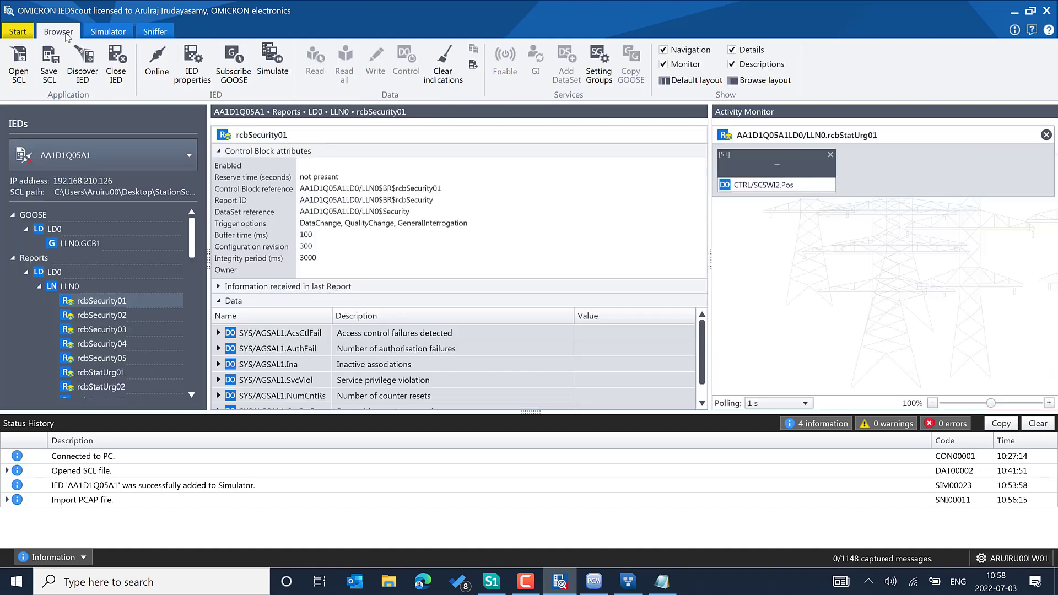
pyautogui.click(153, 32)
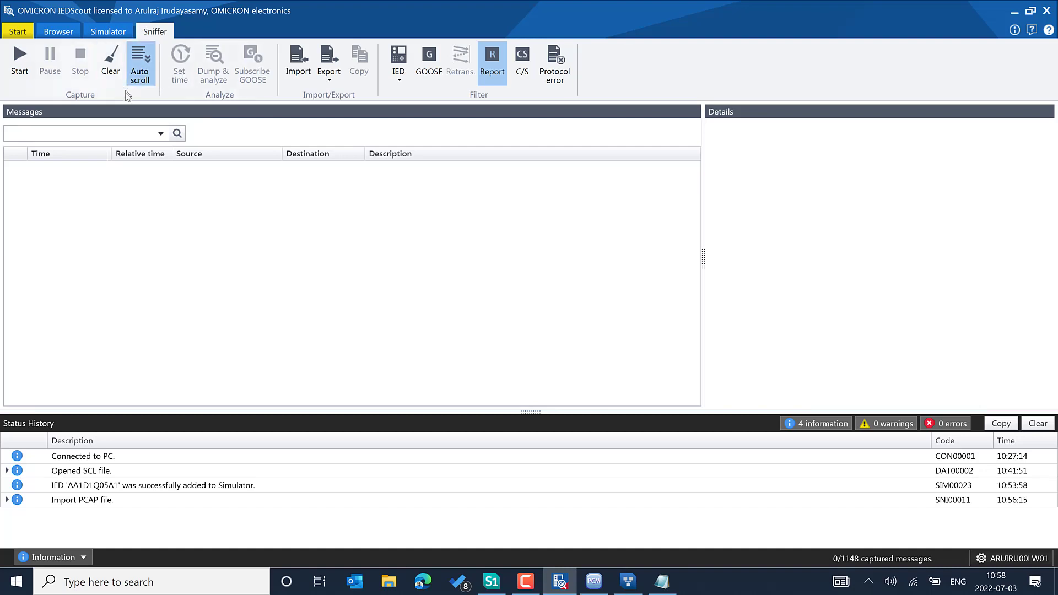
pyautogui.click(61, 32)
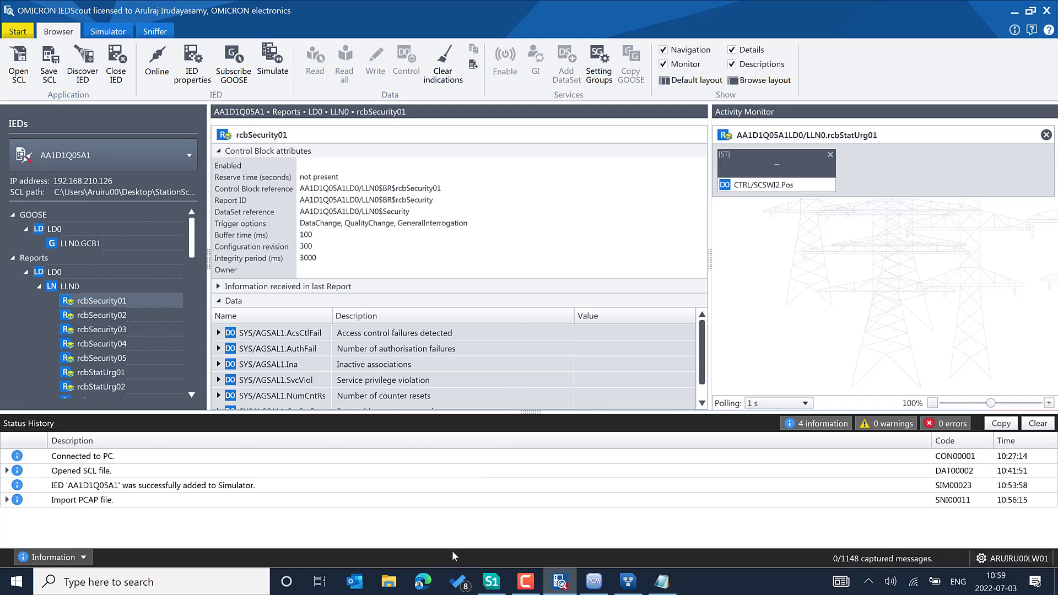
# Step: Switch to Microsoft Edge, open the OMICRON website's Technical Support page and find the regional support contacts
pyautogui.click(425, 579)
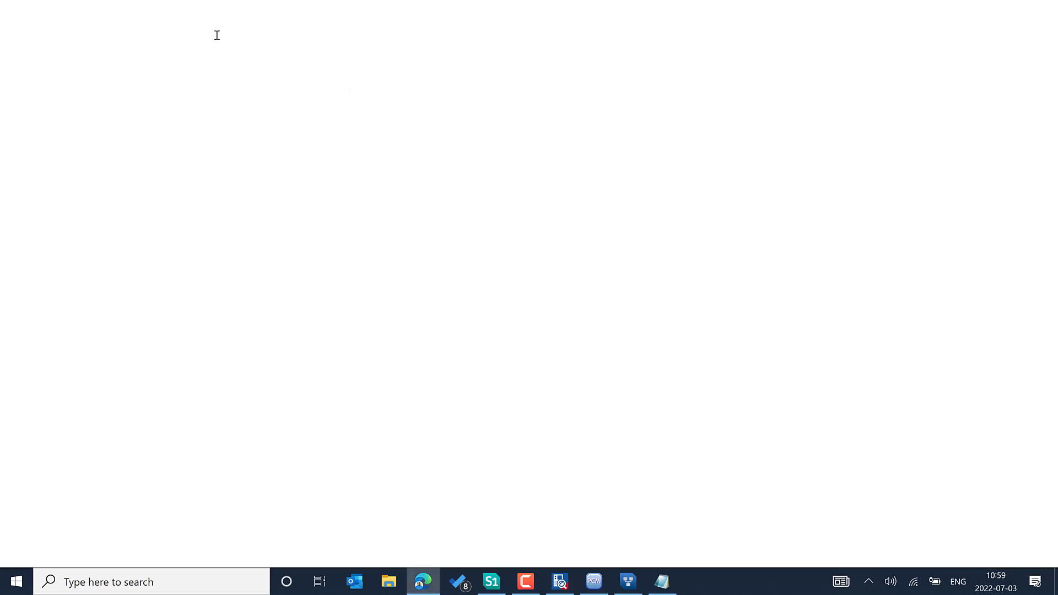
pyautogui.click(196, 39)
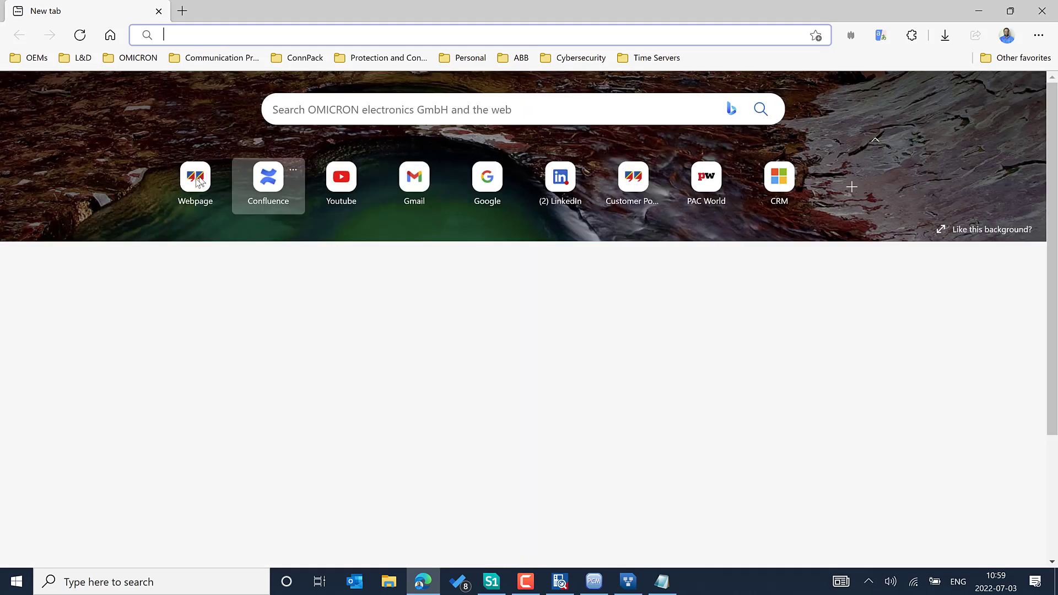
pyautogui.click(195, 182)
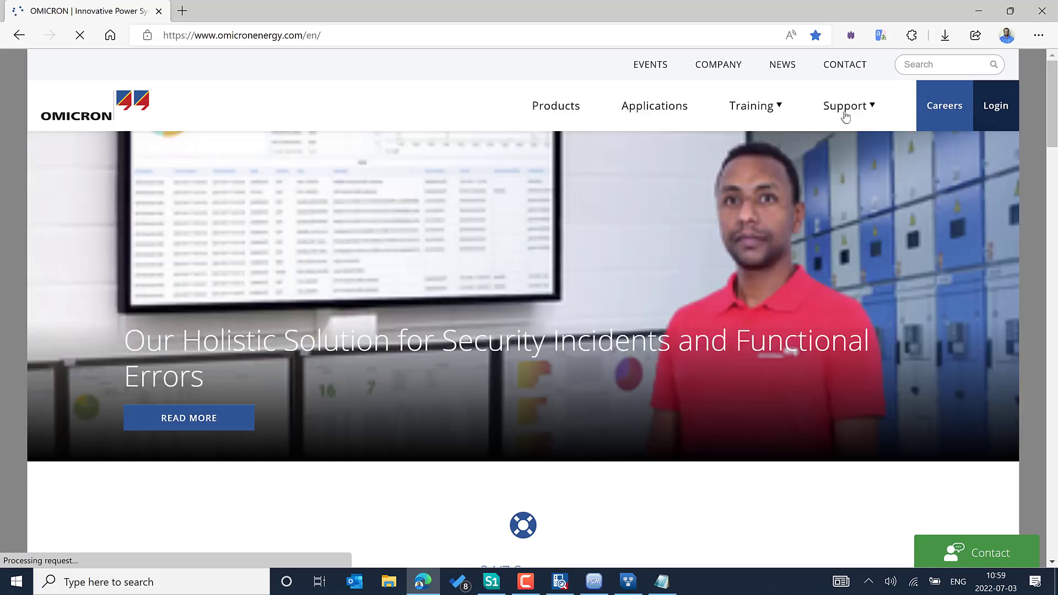
pyautogui.click(845, 120)
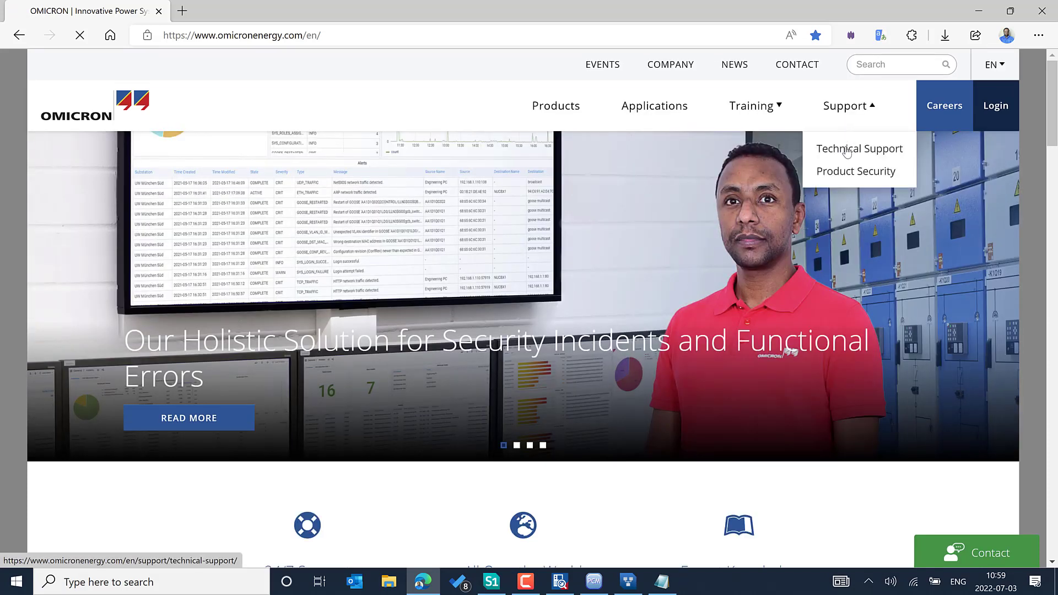
pyautogui.click(846, 151)
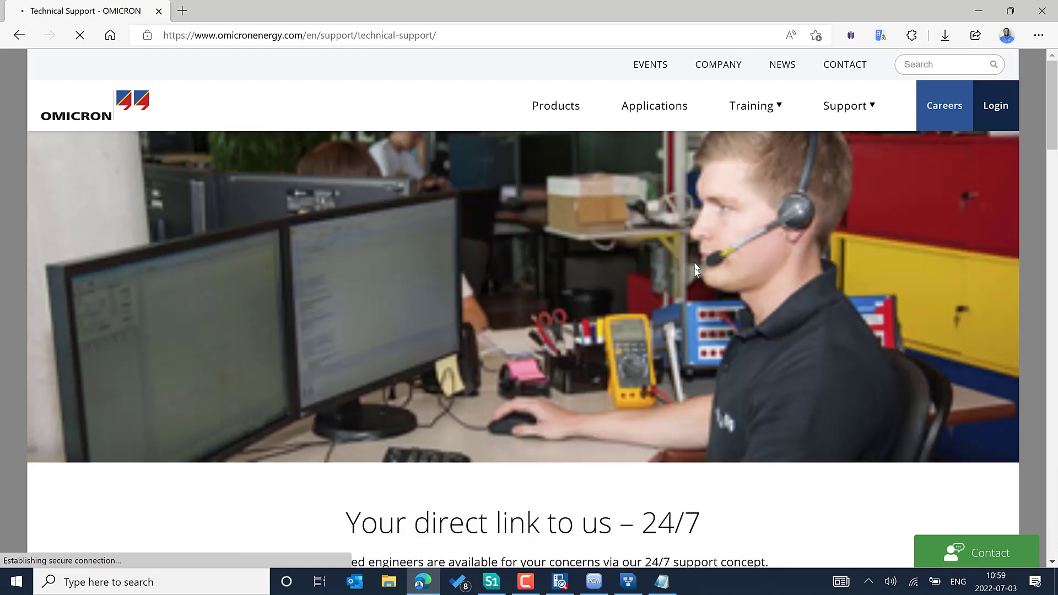
pyautogui.scroll(-15, 688, 325)
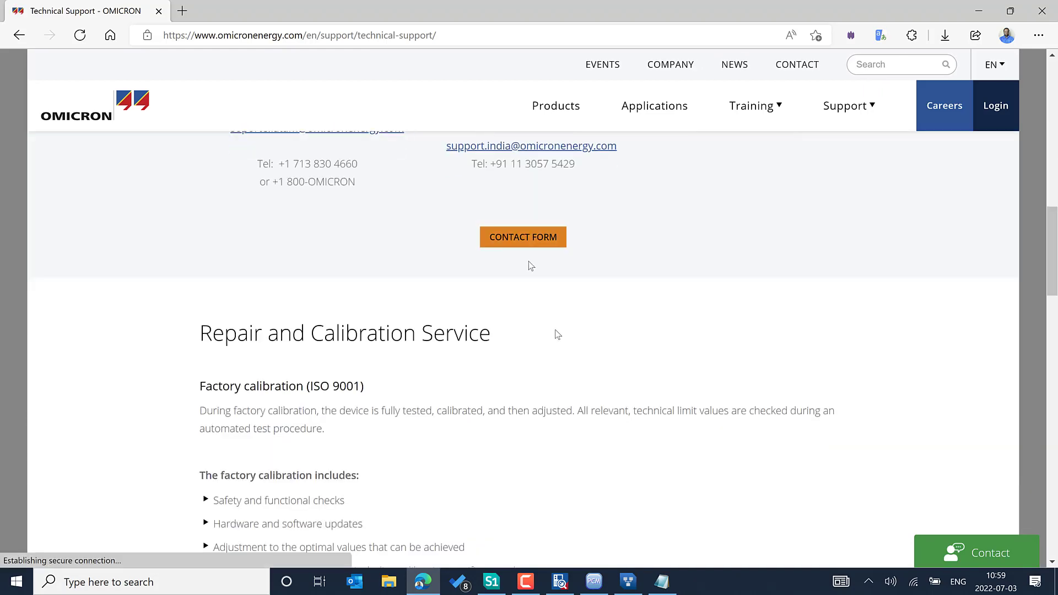
pyautogui.scroll(3, 548, 253)
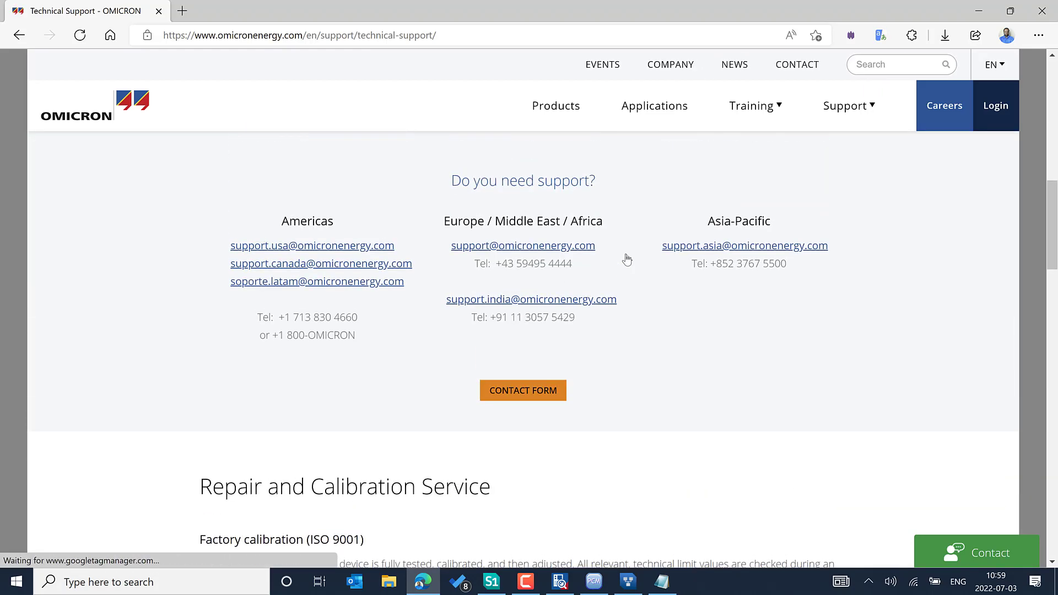